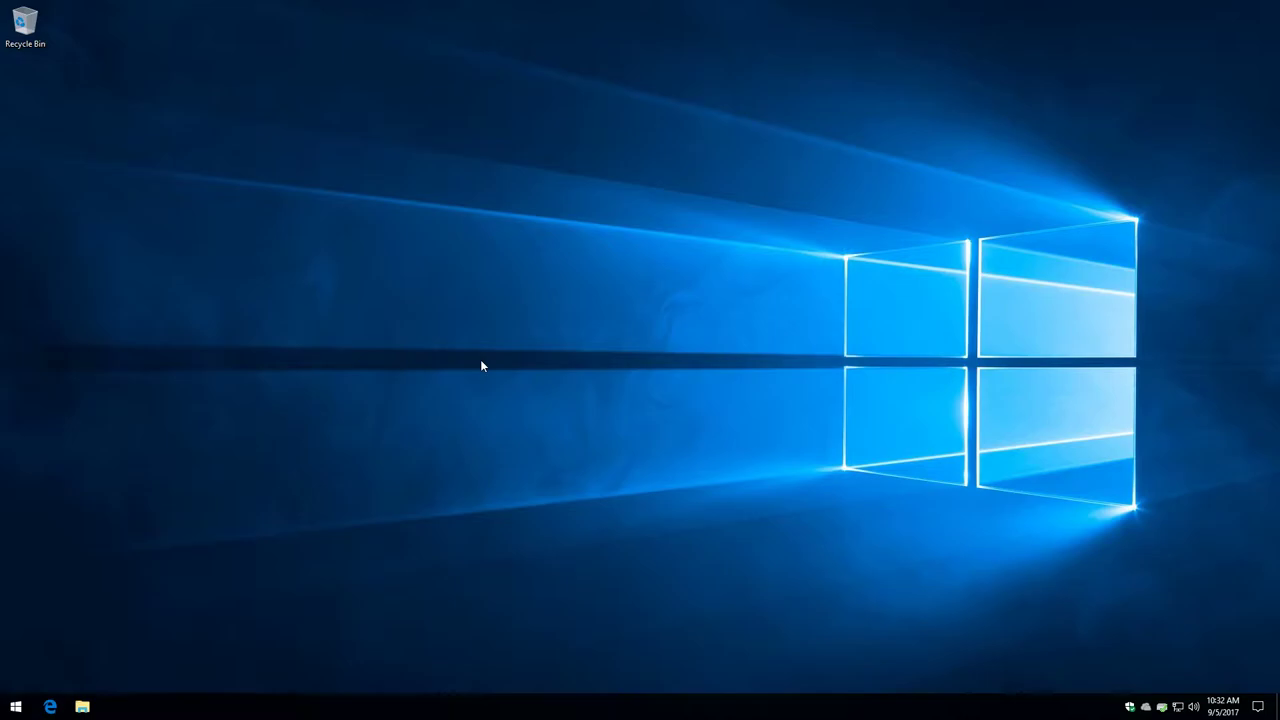
Search the Start menu for 'featur' and open Turn Windows features on or off
left_click(16, 707)
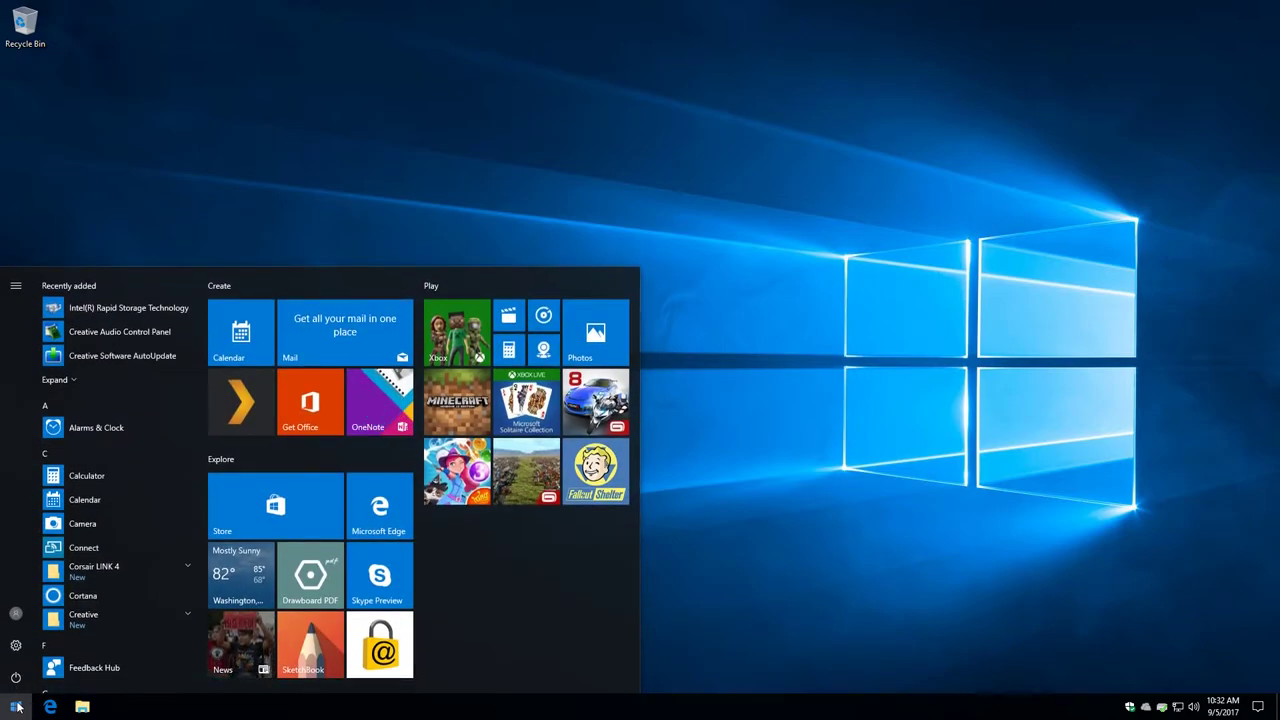
type("featur")
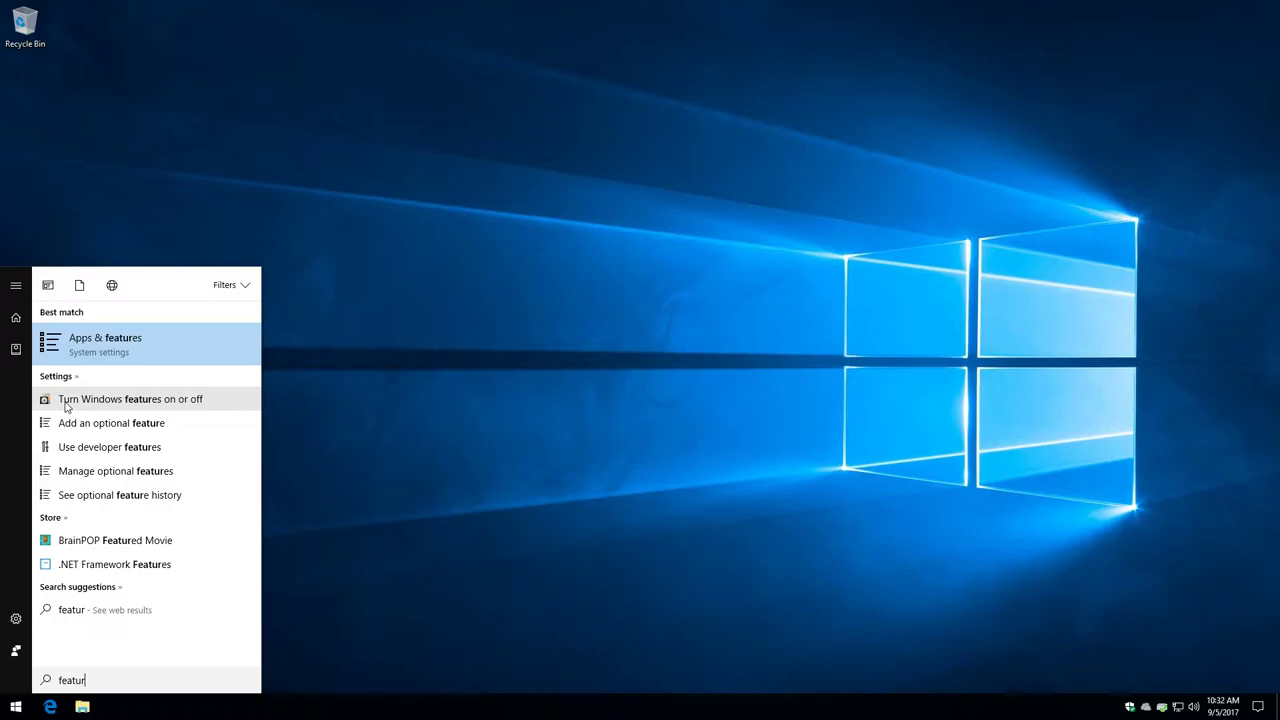
left_click(66, 403)
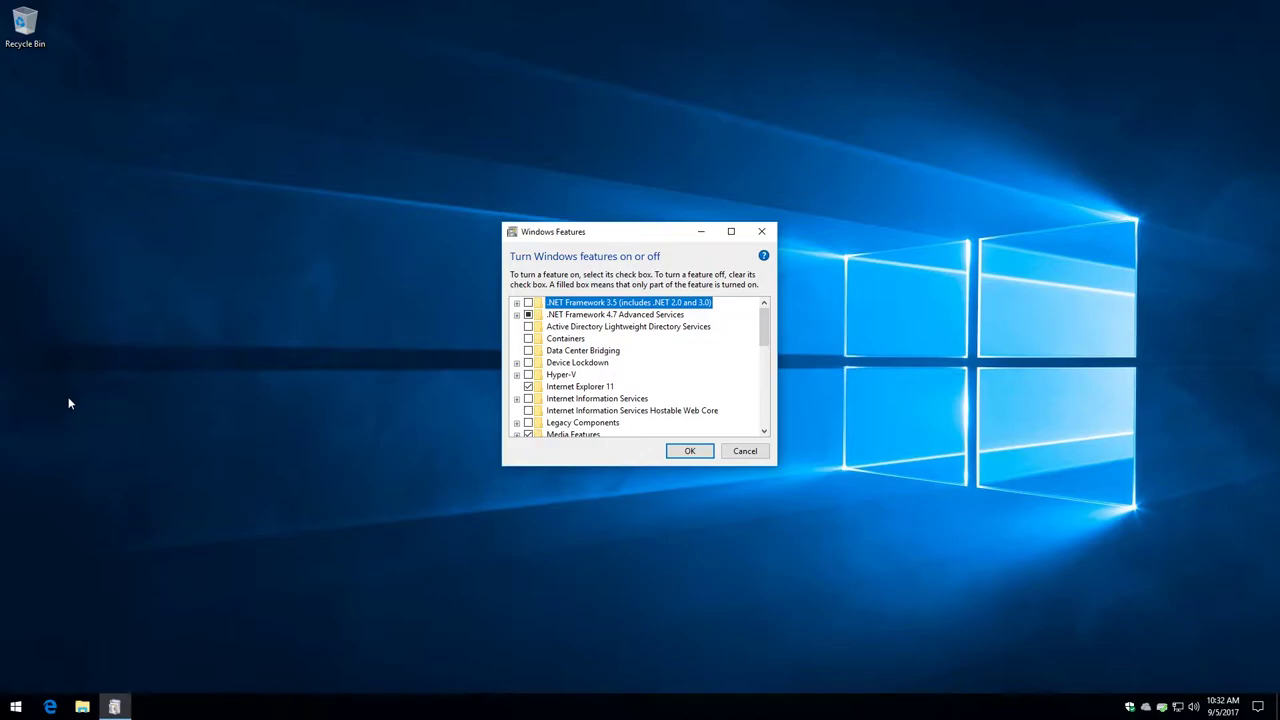
Enable .NET Framework 3.5, confirm, and download its files from Windows Update
left_click(529, 303)
left_click(528, 303)
left_click(517, 303)
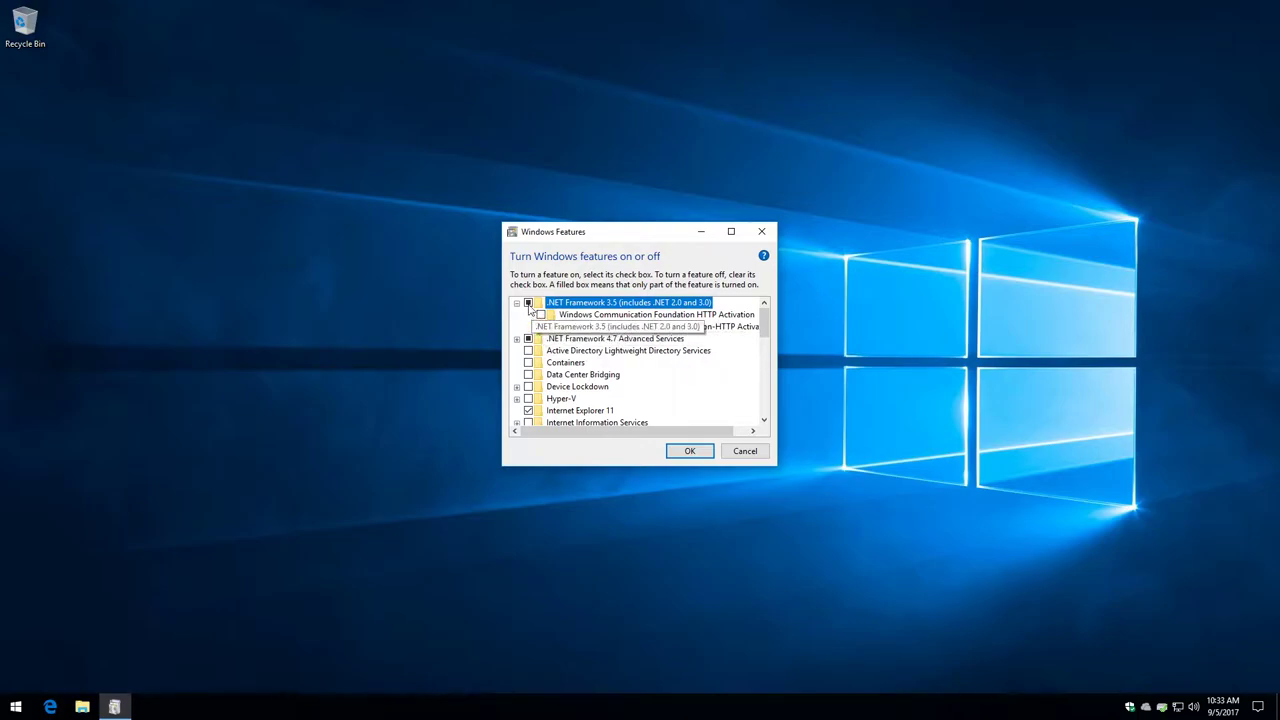
left_click(689, 451)
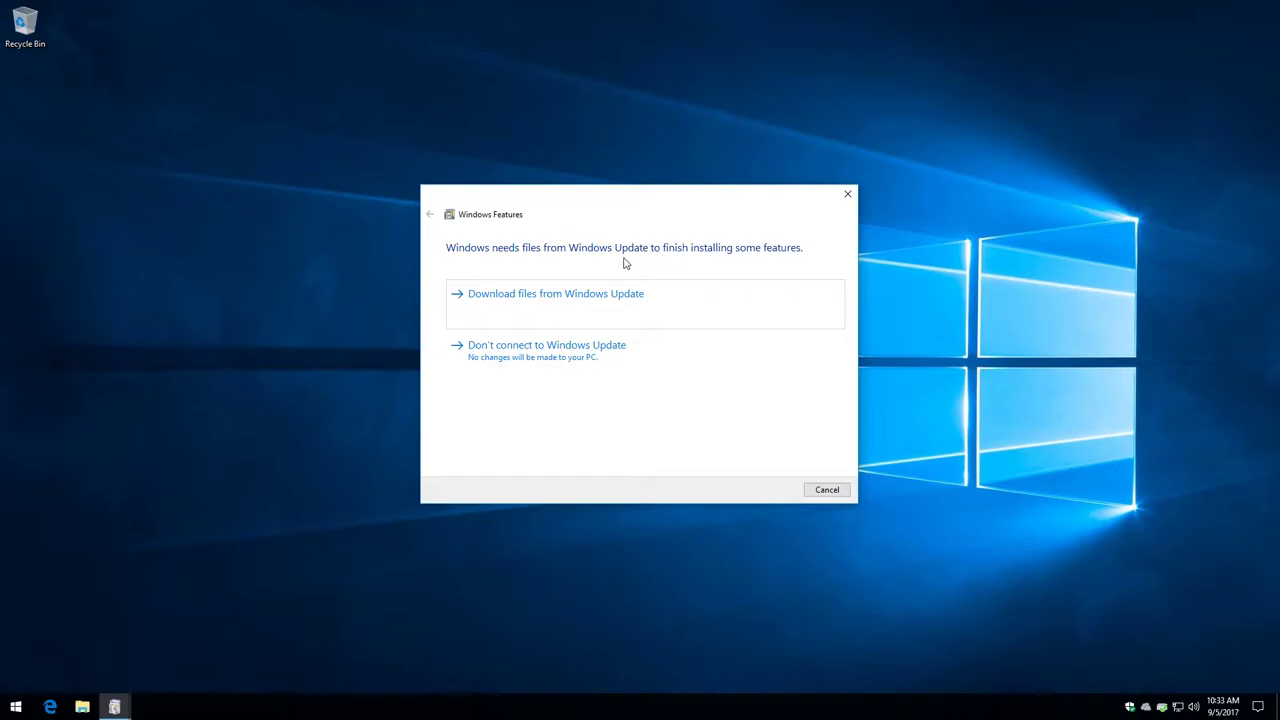
left_click(519, 301)
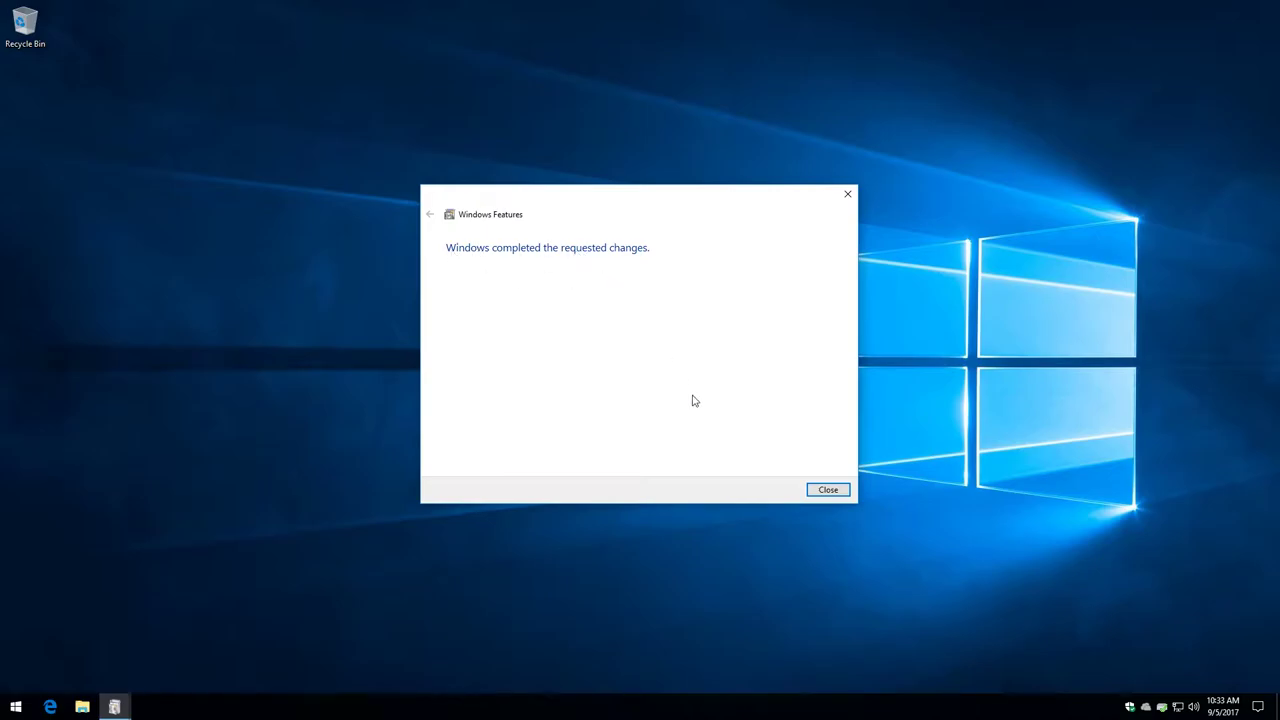
Close Windows Features once the .NET 3.5 install completes, then launch Microsoft Edge
left_click(827, 491)
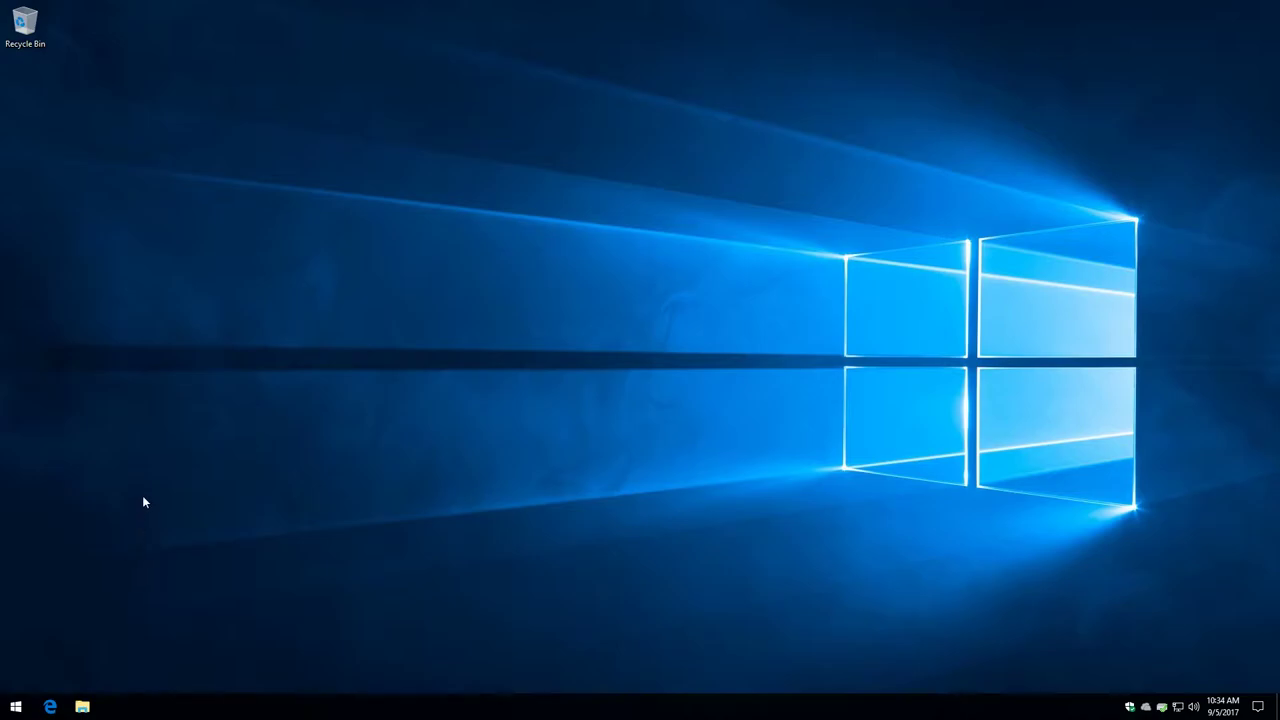
left_click(50, 706)
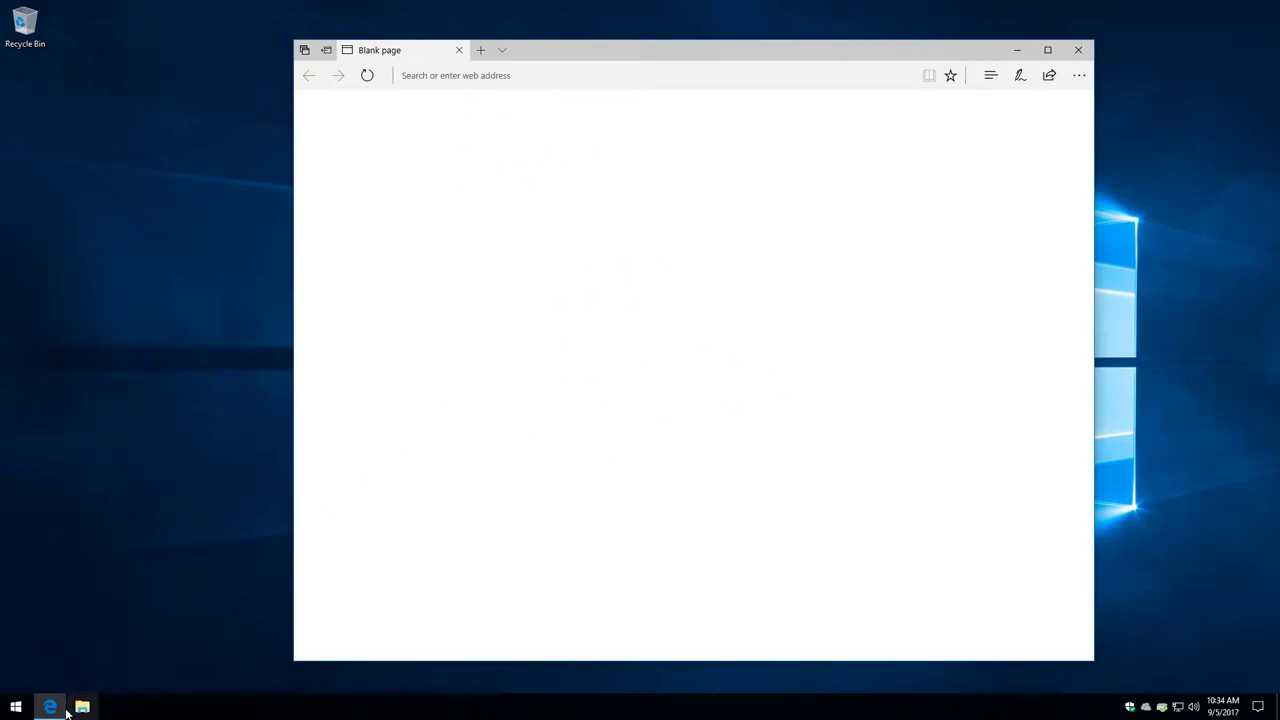
mouse_move(46, 710)
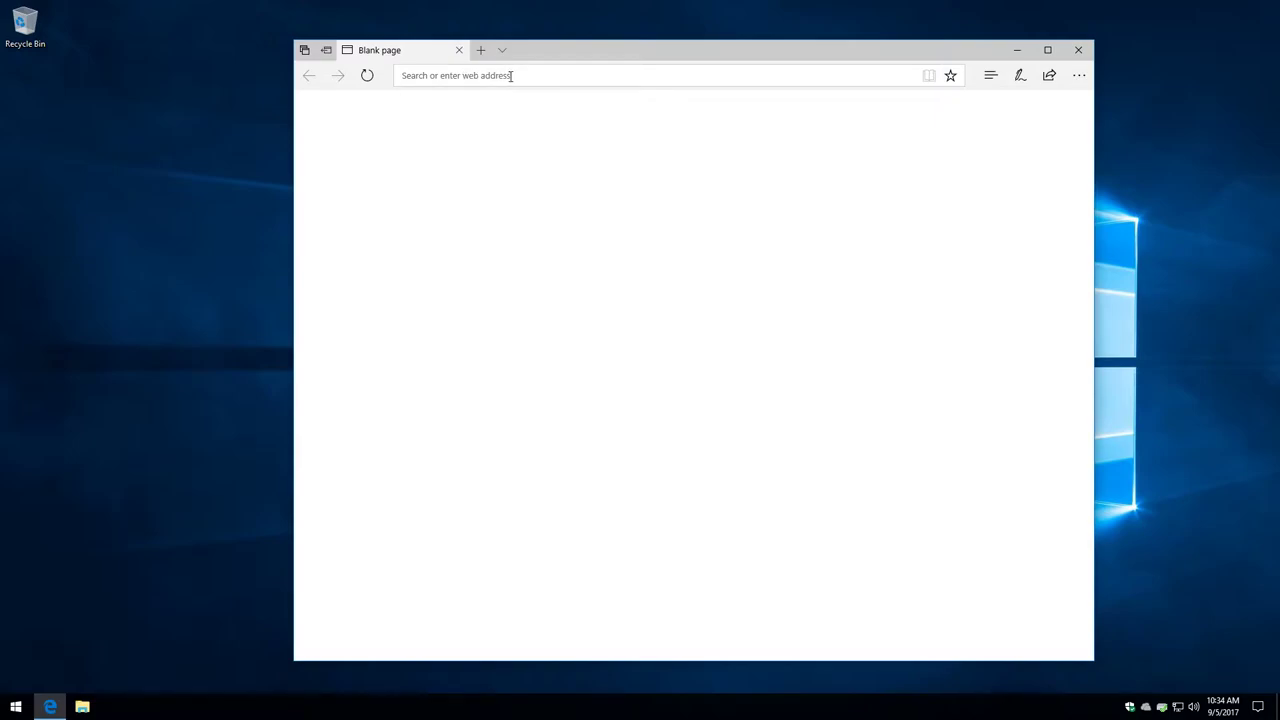
left_click(570, 77)
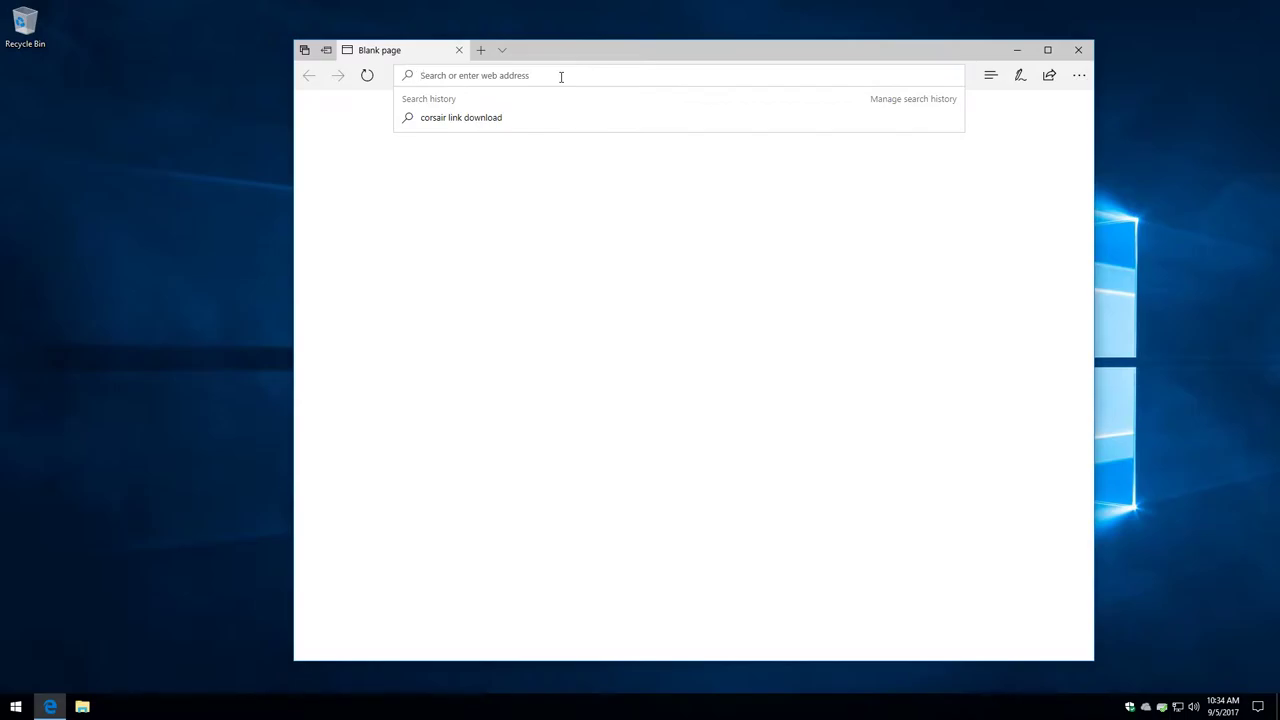
type("www.google.com/")
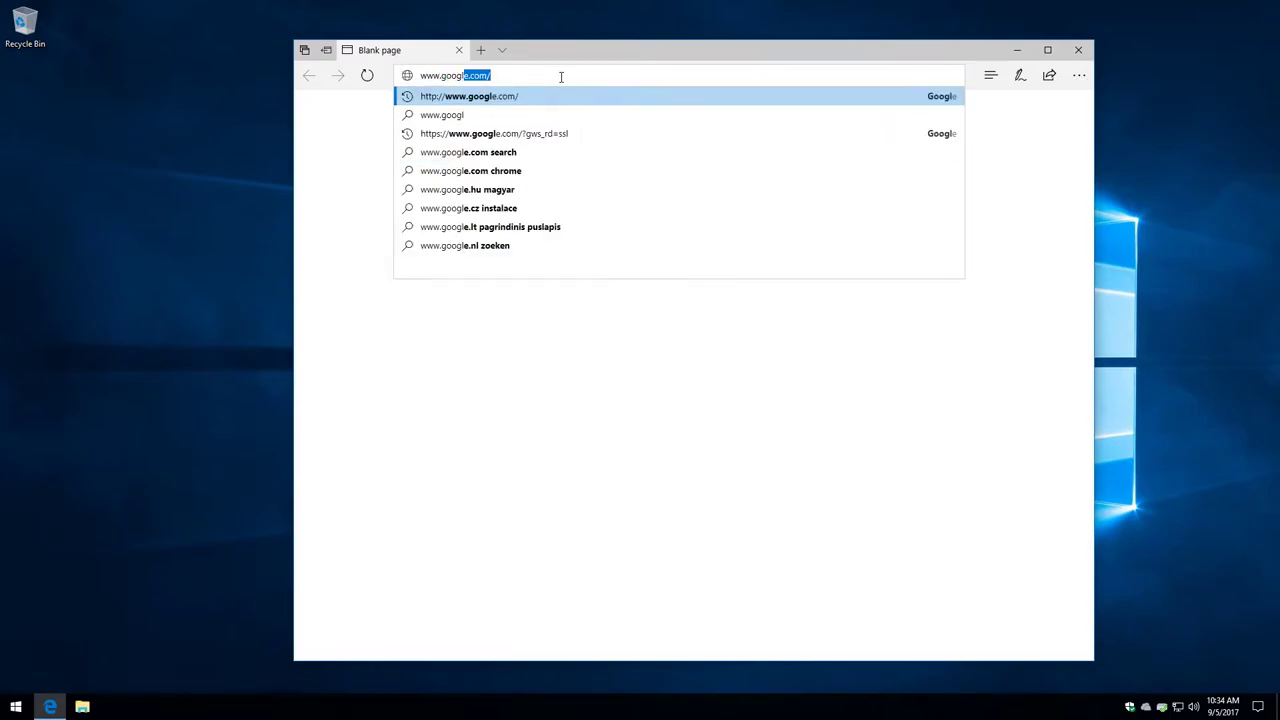
key("Return")
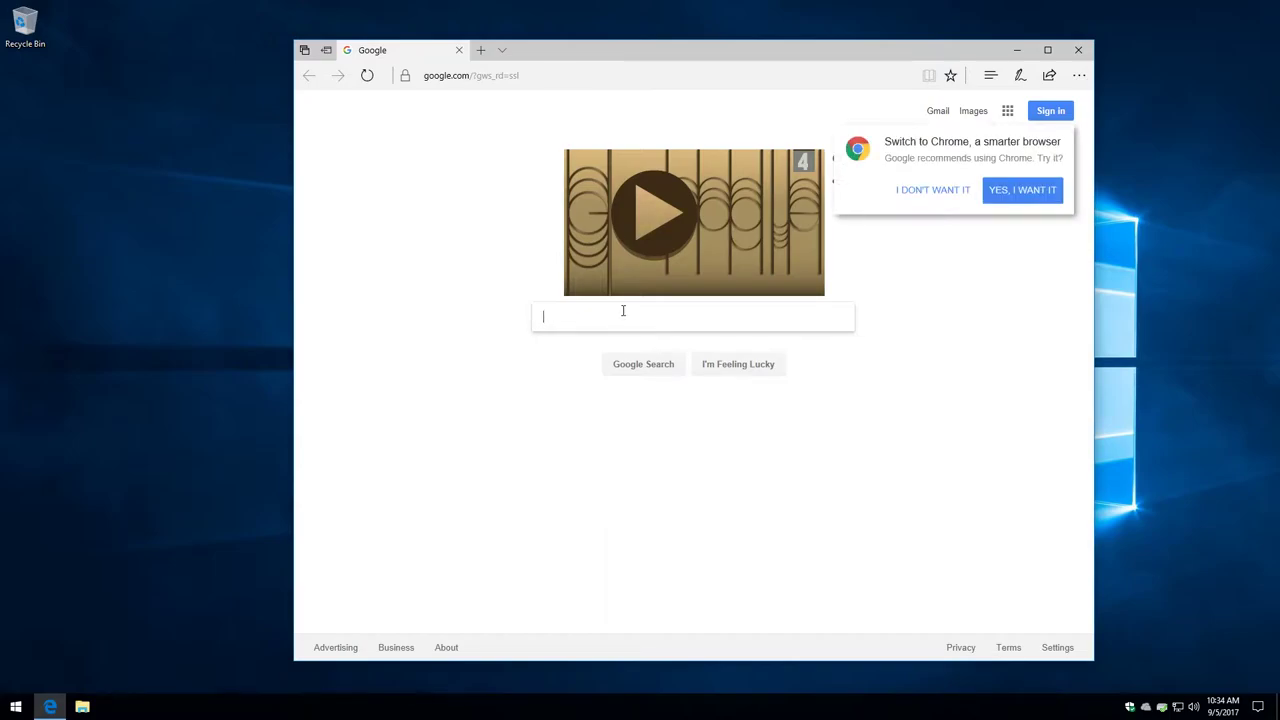
type("dir")
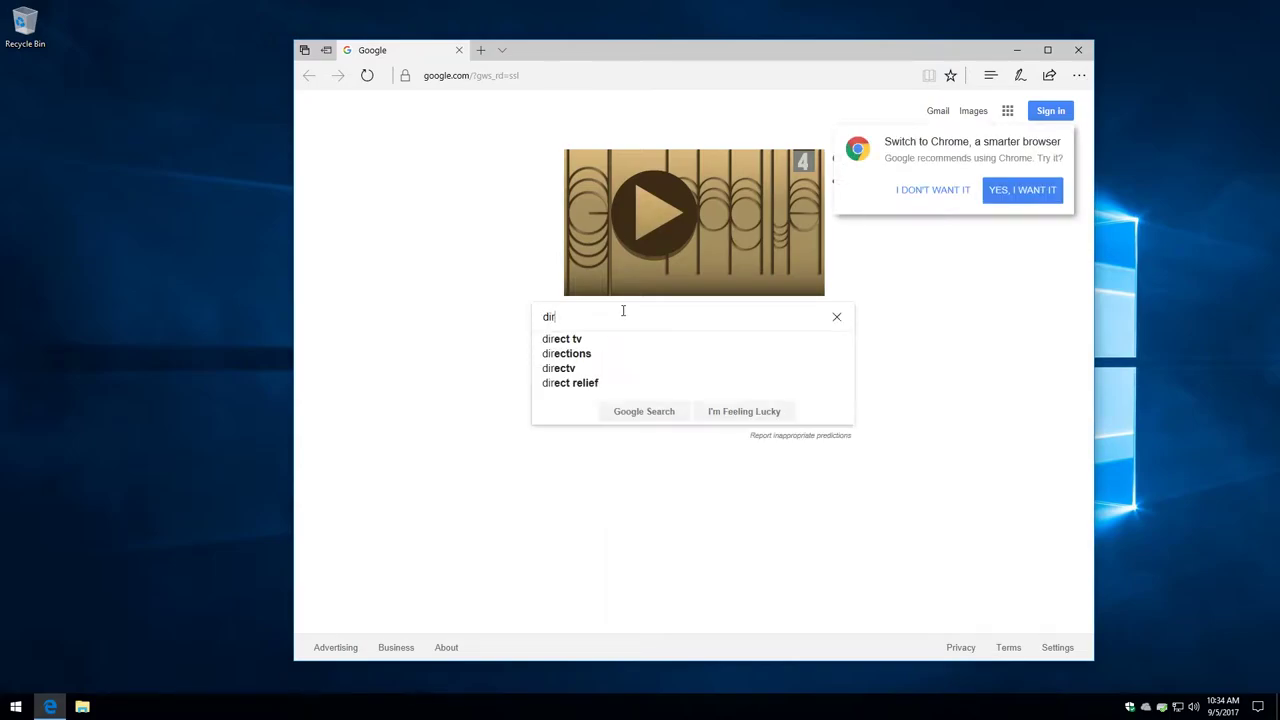
type("ectx w")
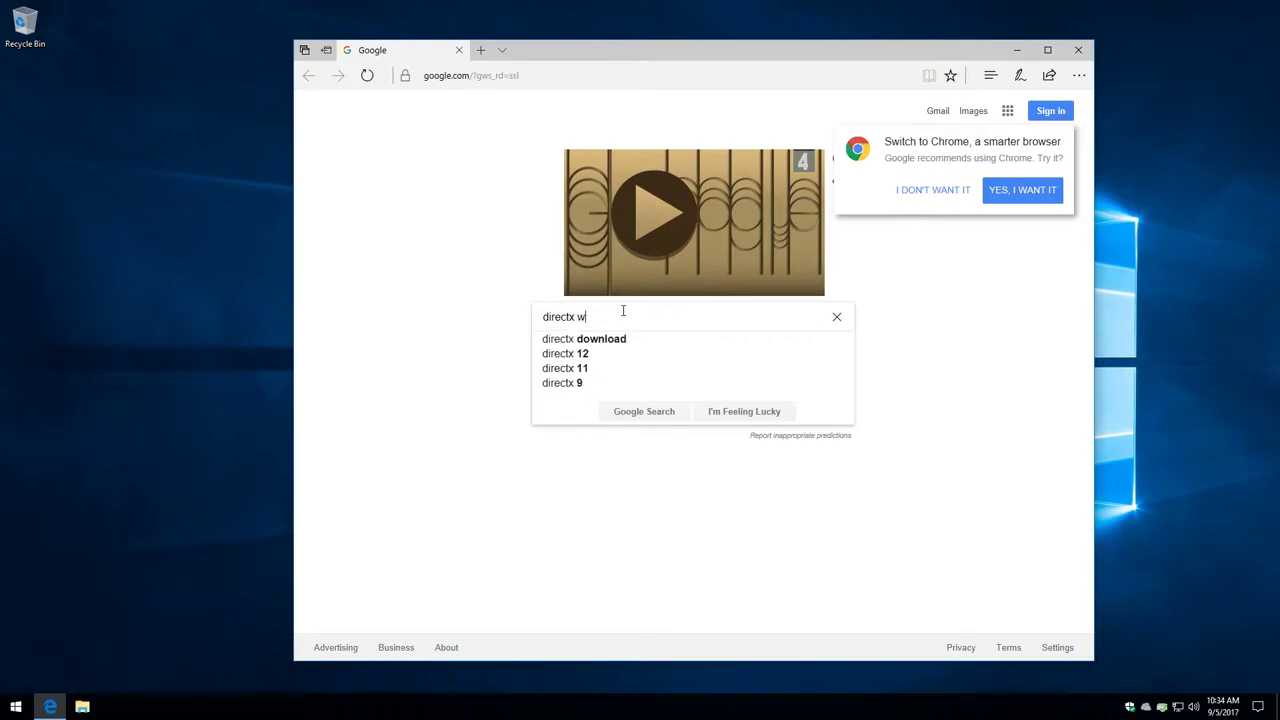
type("eb installer")
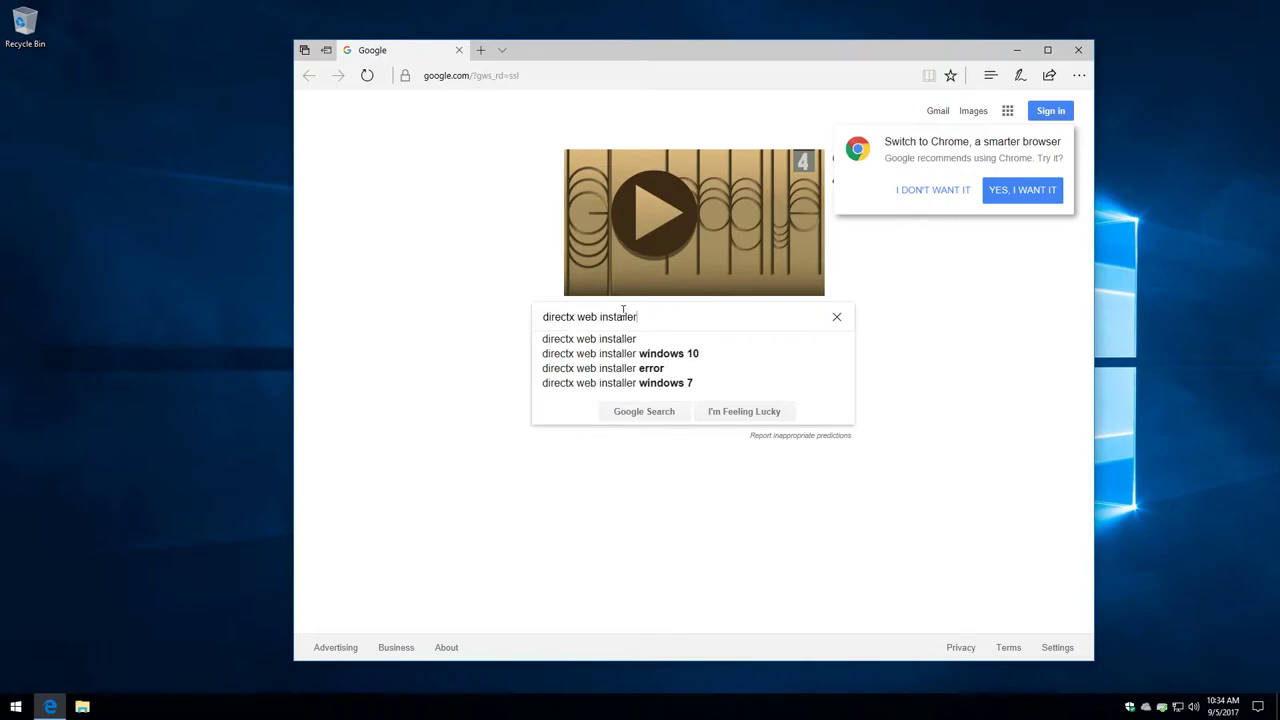
key("Return")
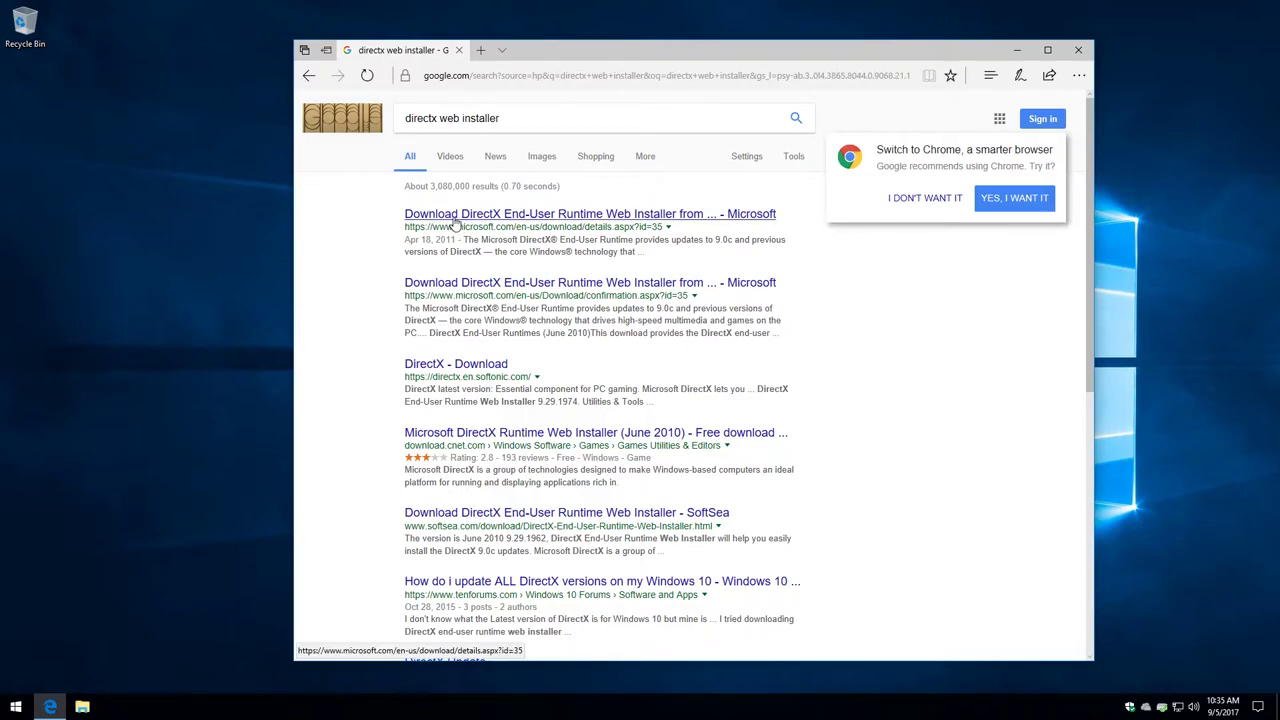
left_click(455, 220)
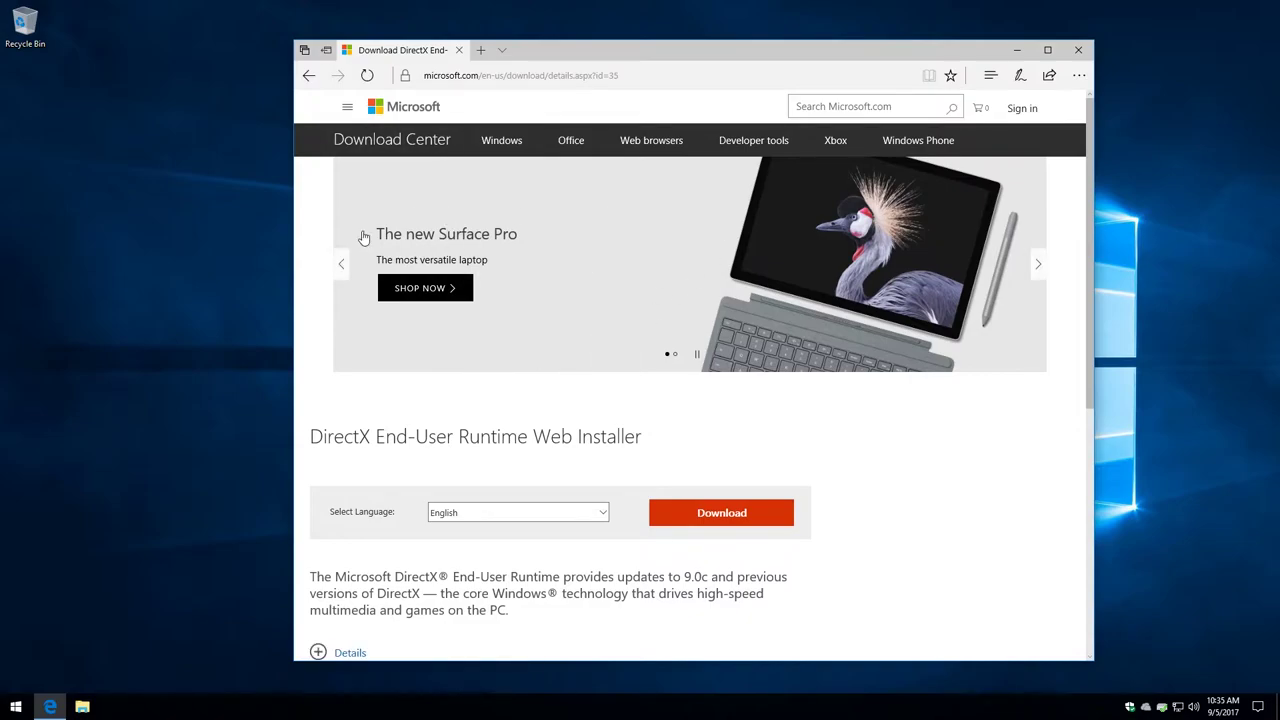
Download and save dxwebsetup.exe from the Microsoft Download Center, declining the MSN offer
scroll(510, 300, "down", 3)
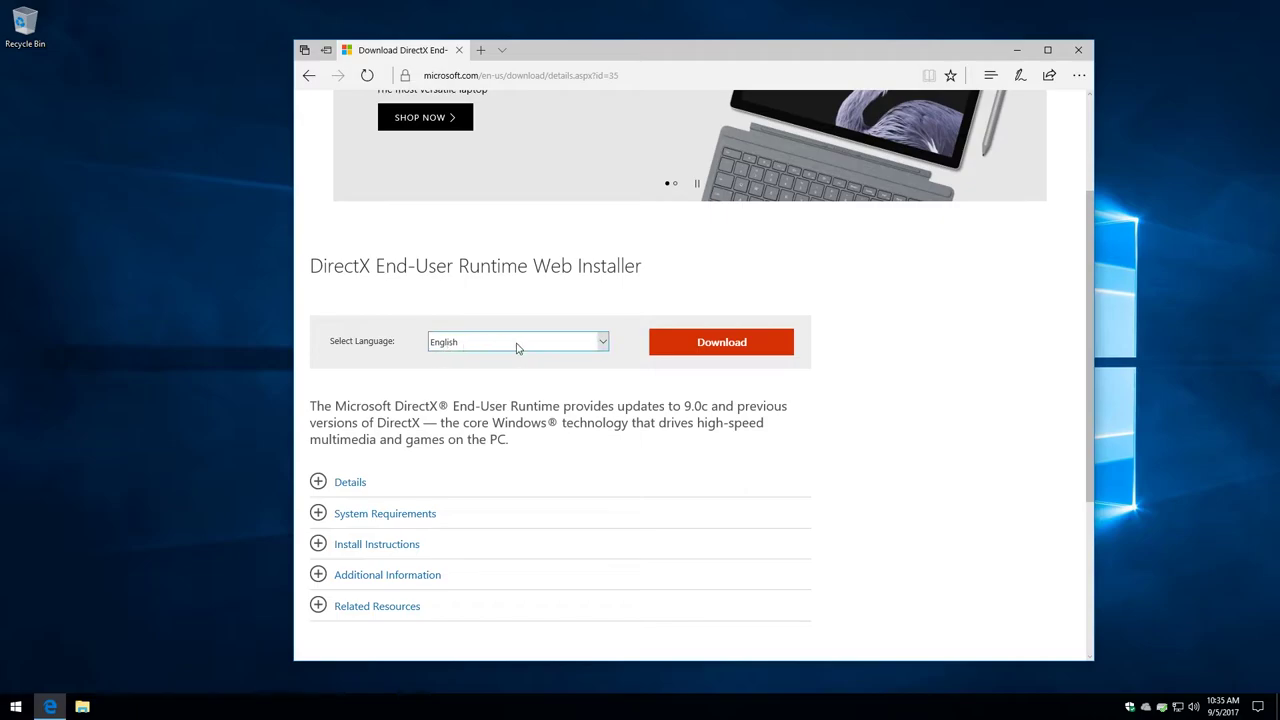
left_click(689, 350)
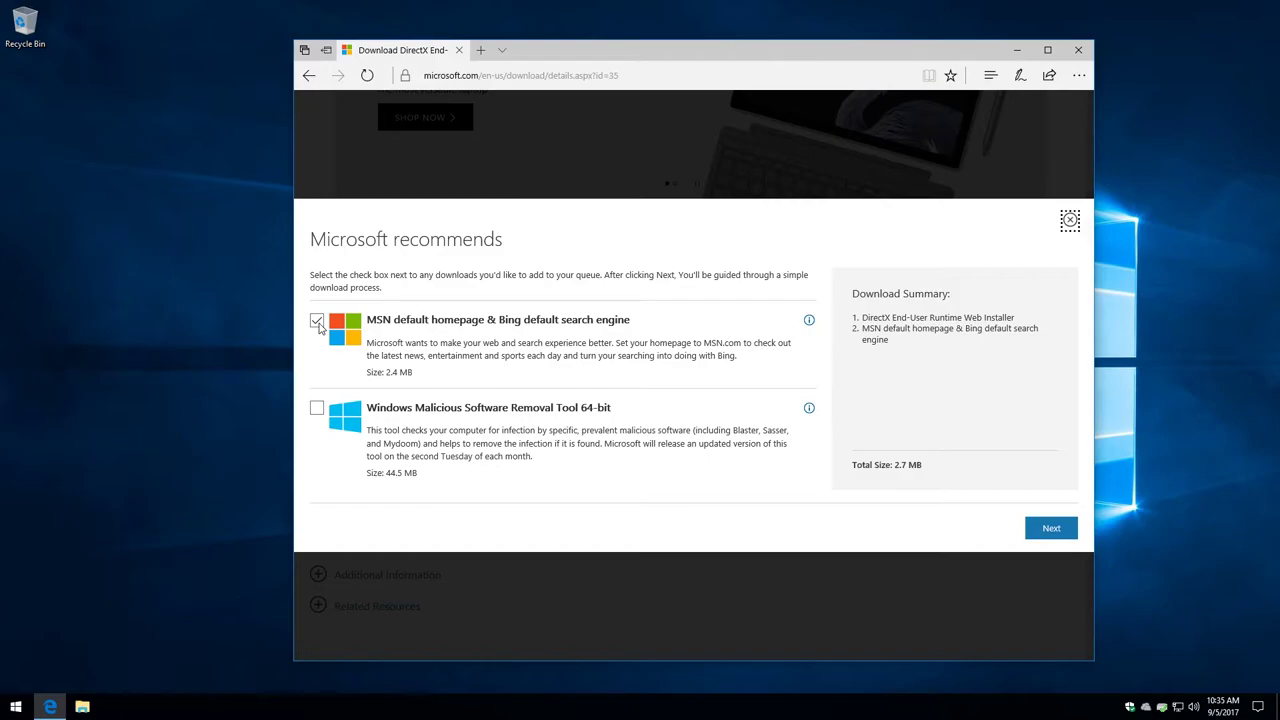
left_click(317, 322)
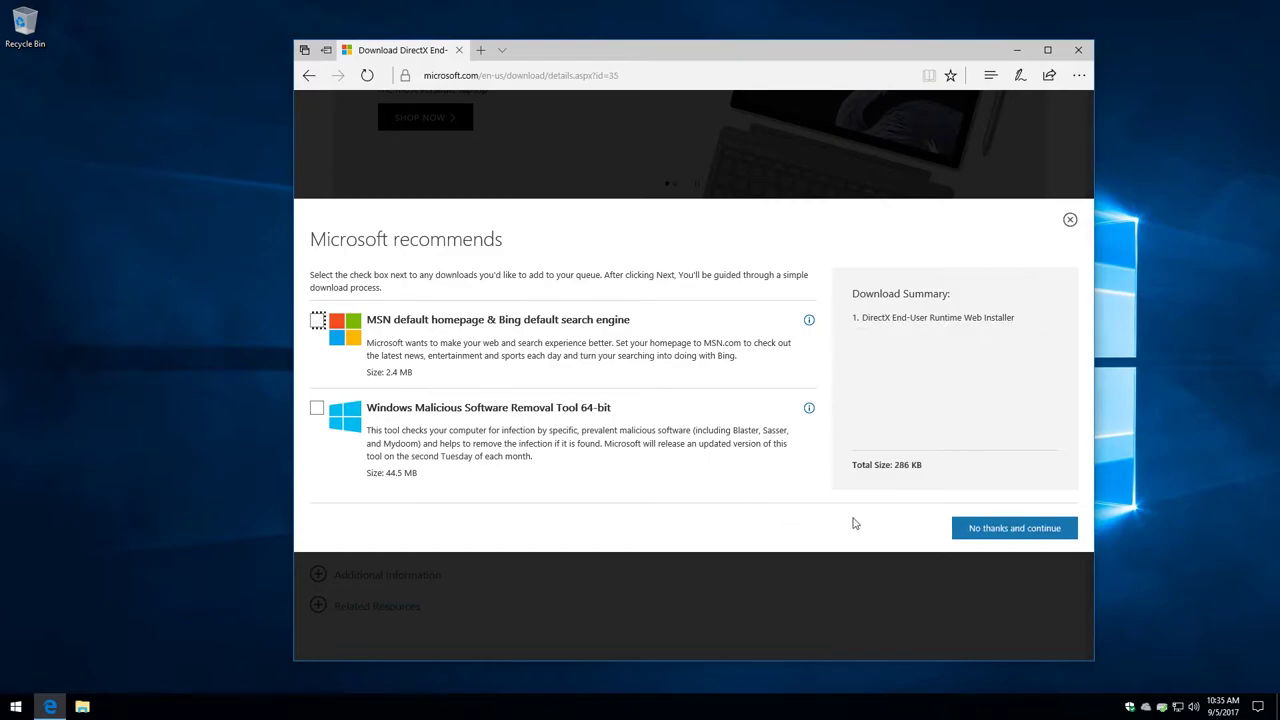
left_click(997, 538)
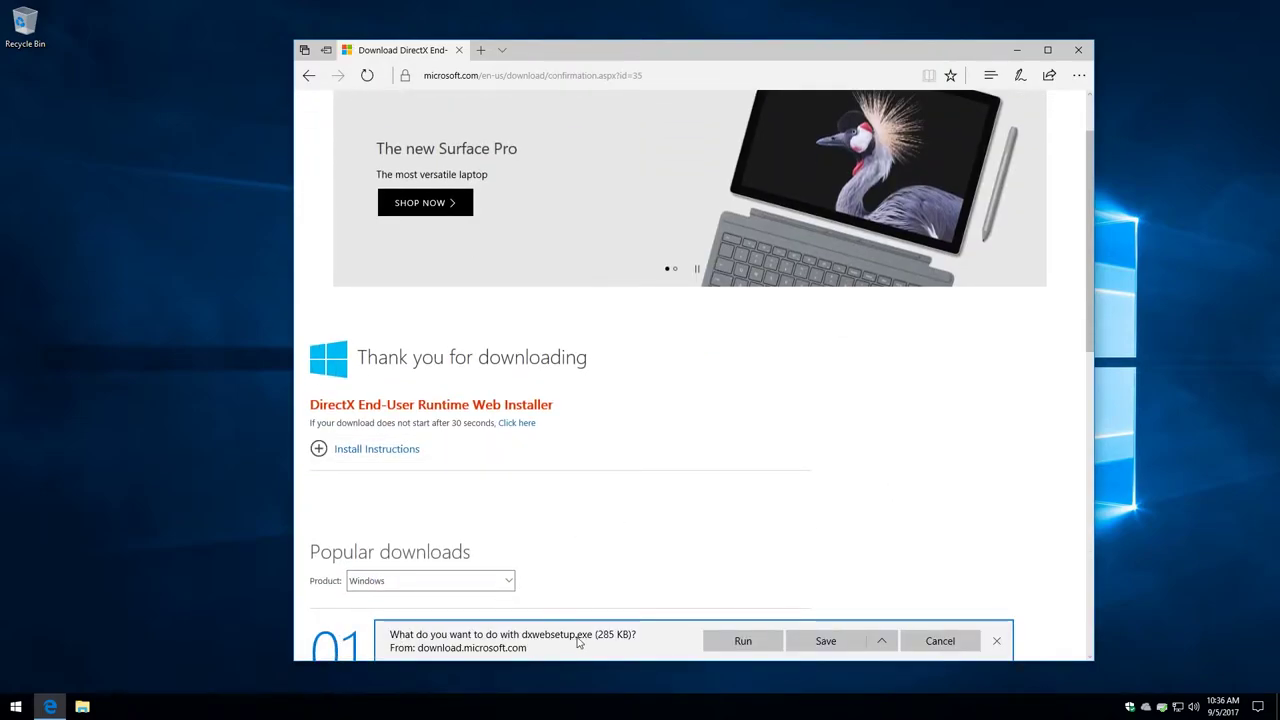
left_click(824, 641)
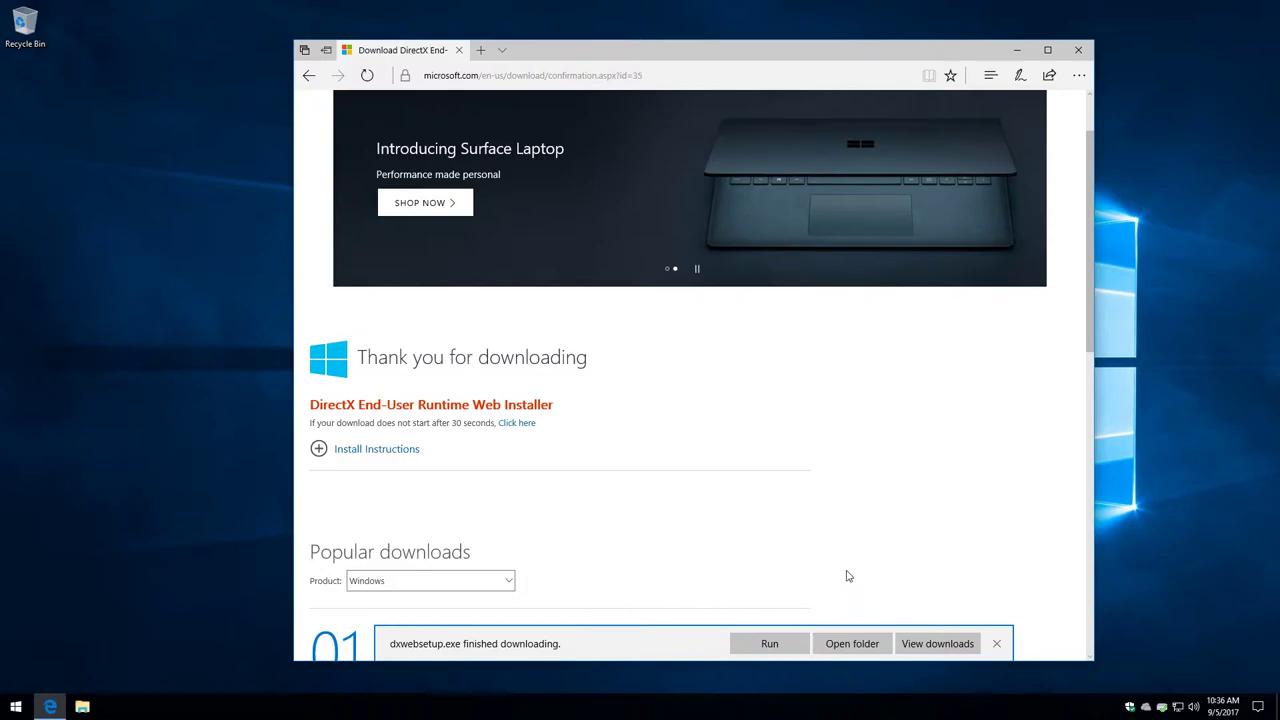
Close Edge and the Downloads window opened from the download prompt
left_click(850, 644)
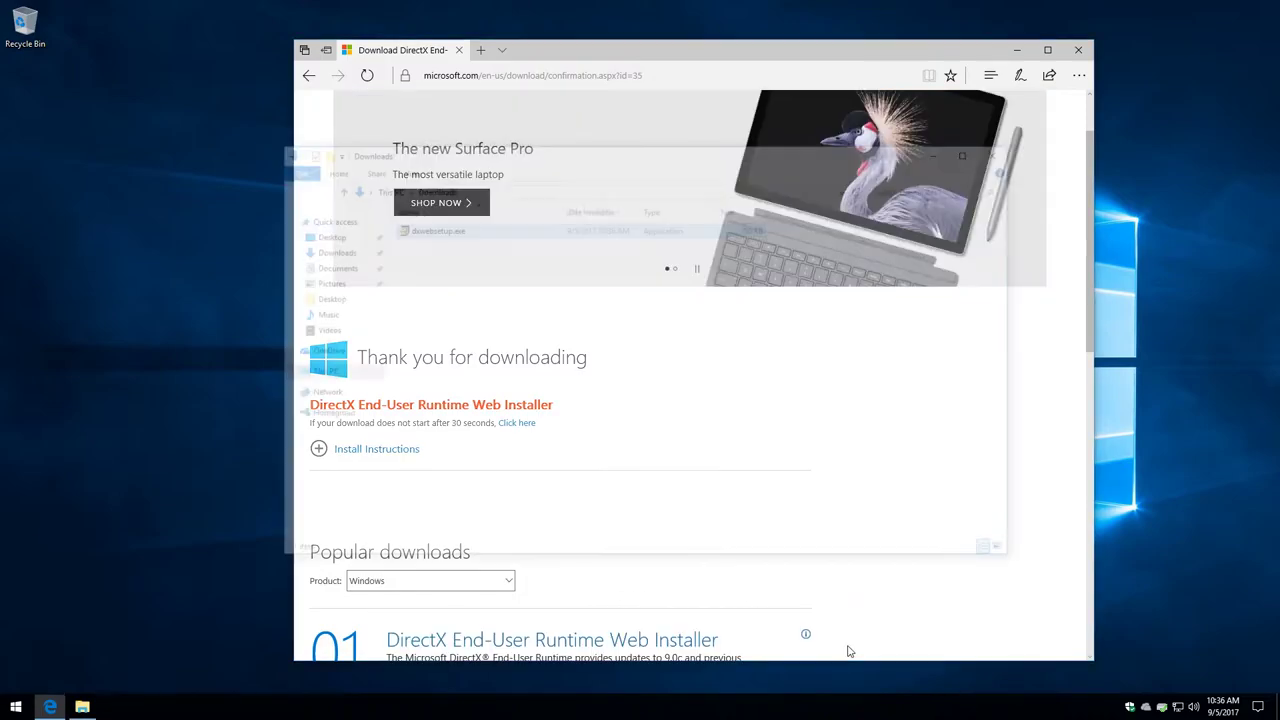
left_click(1080, 49)
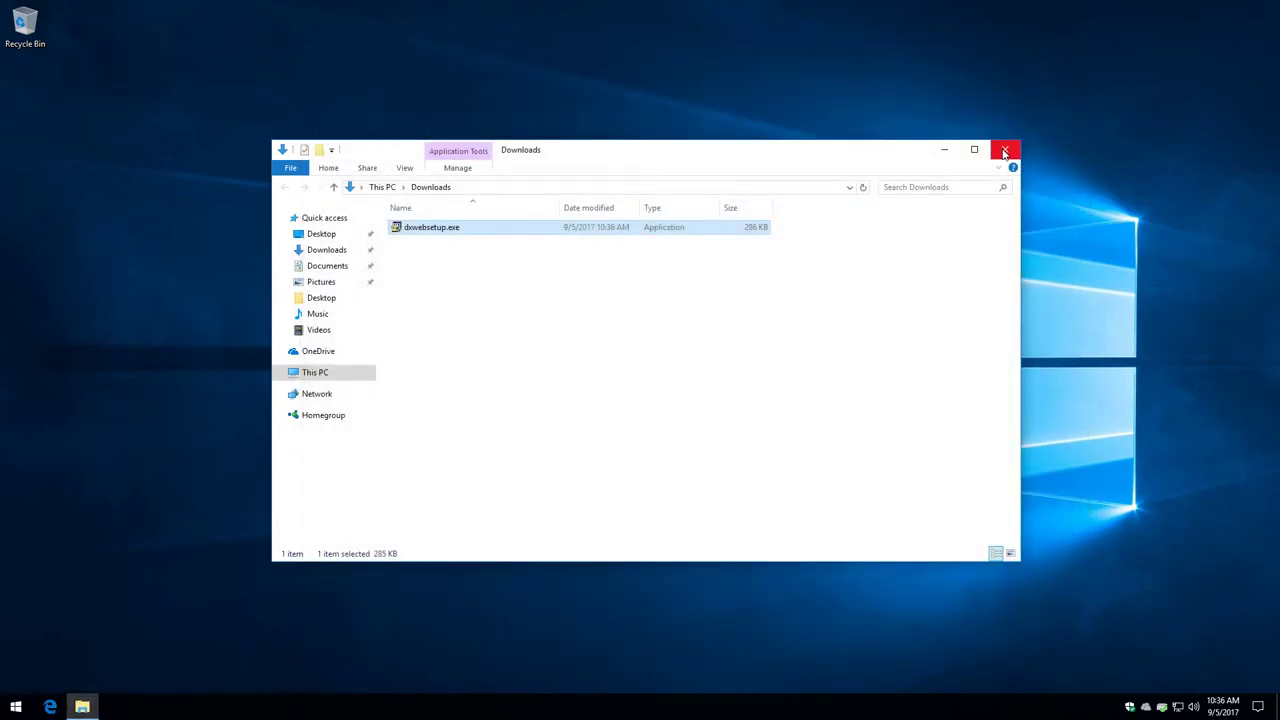
left_click(1005, 149)
Open the Downloads folder in File Explorer and bring up dxwebsetup.exe's context menu
left_click(83, 705)
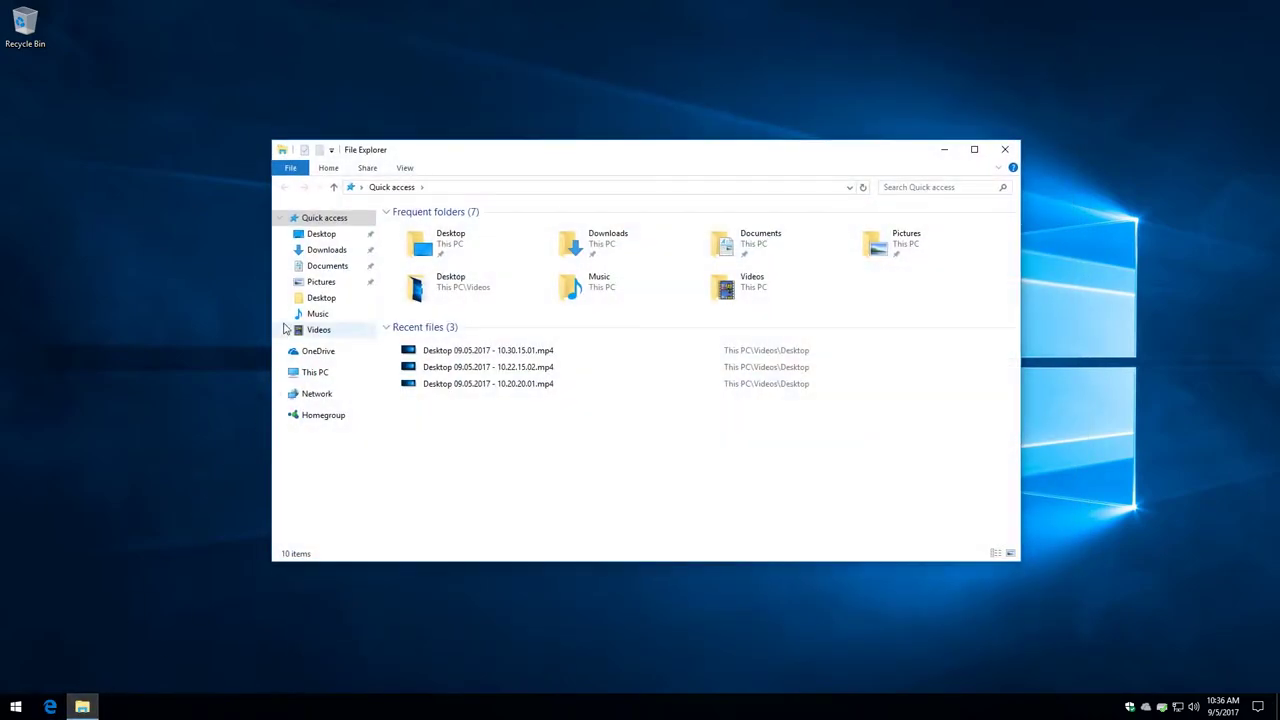
left_click(313, 253)
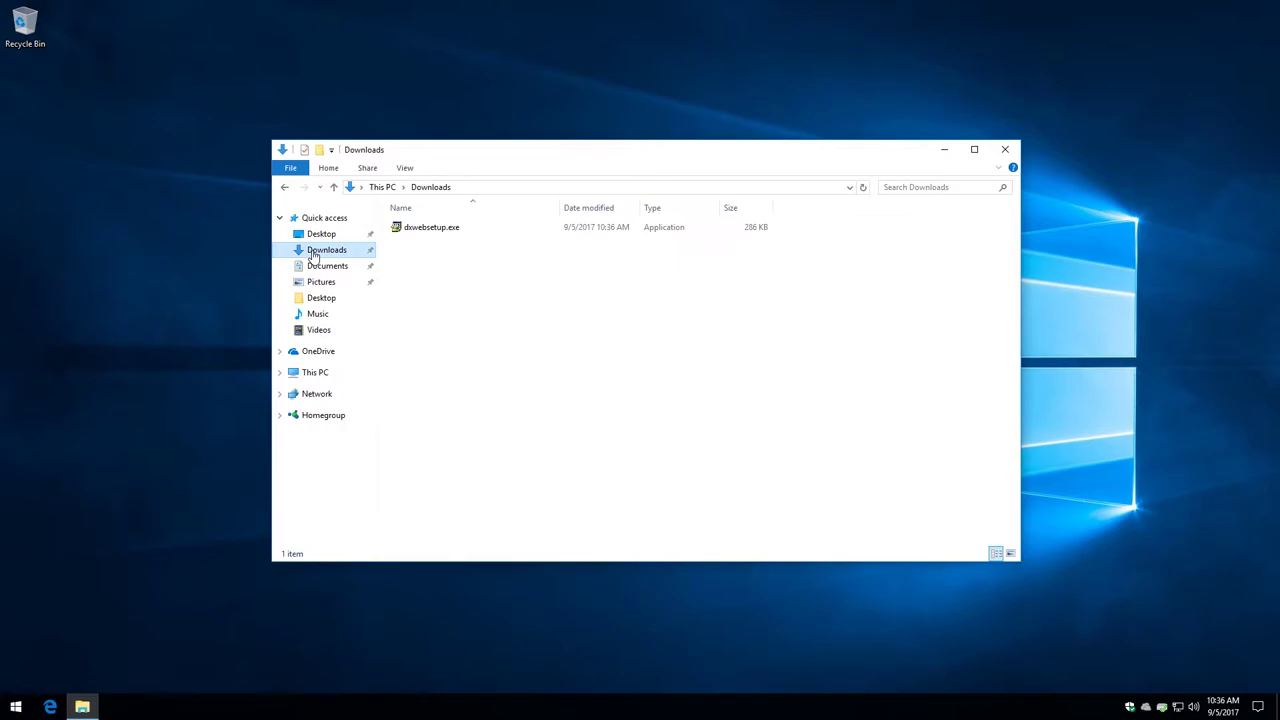
right_click(403, 233)
left_click(395, 263)
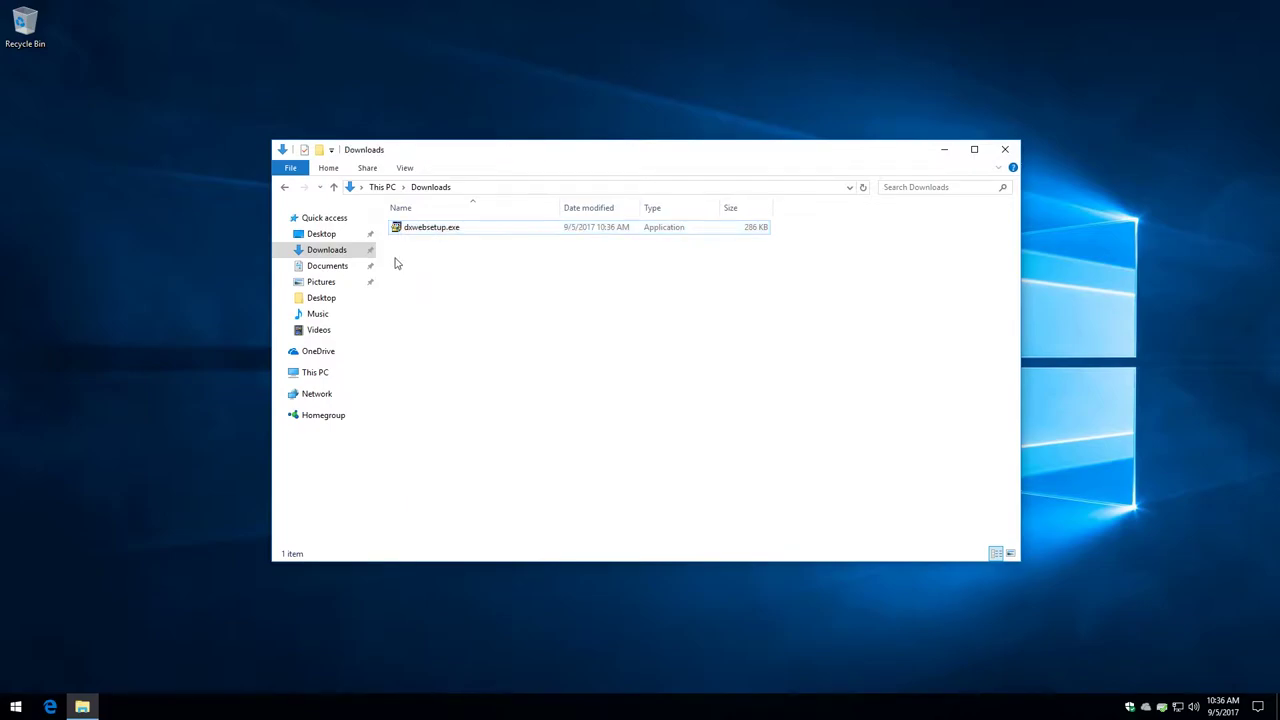
right_click(397, 229)
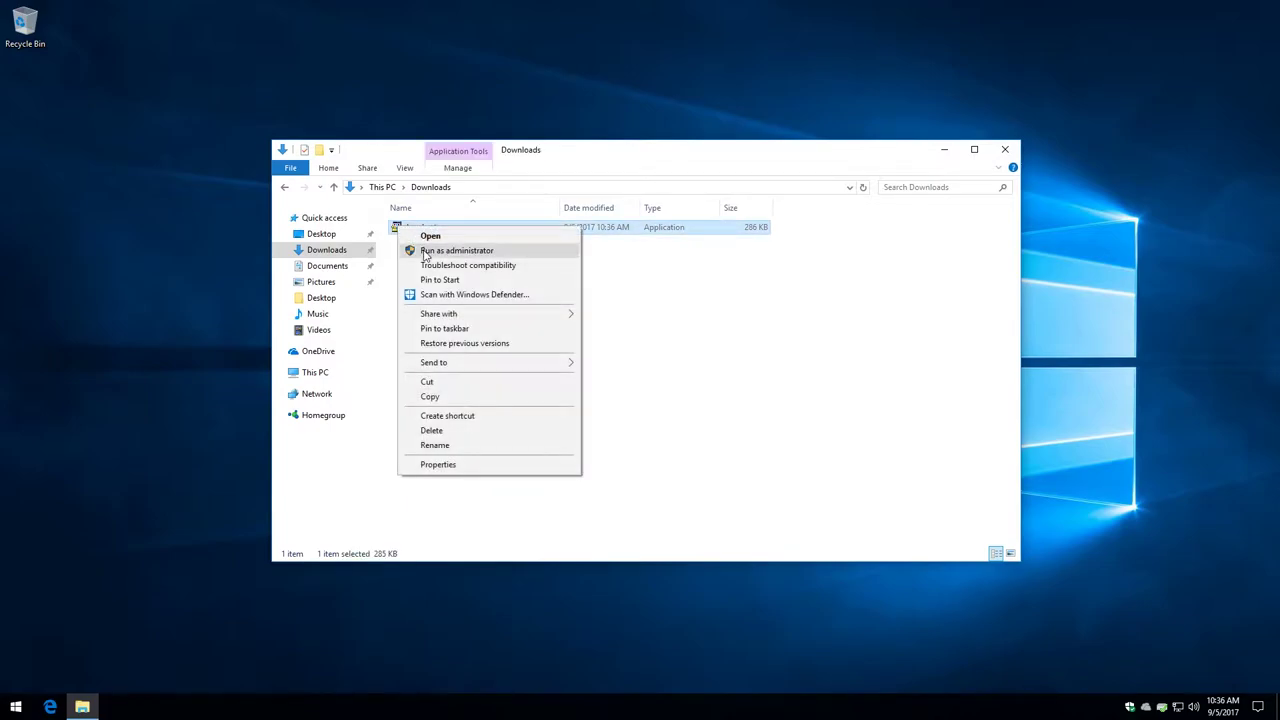
left_click(402, 251)
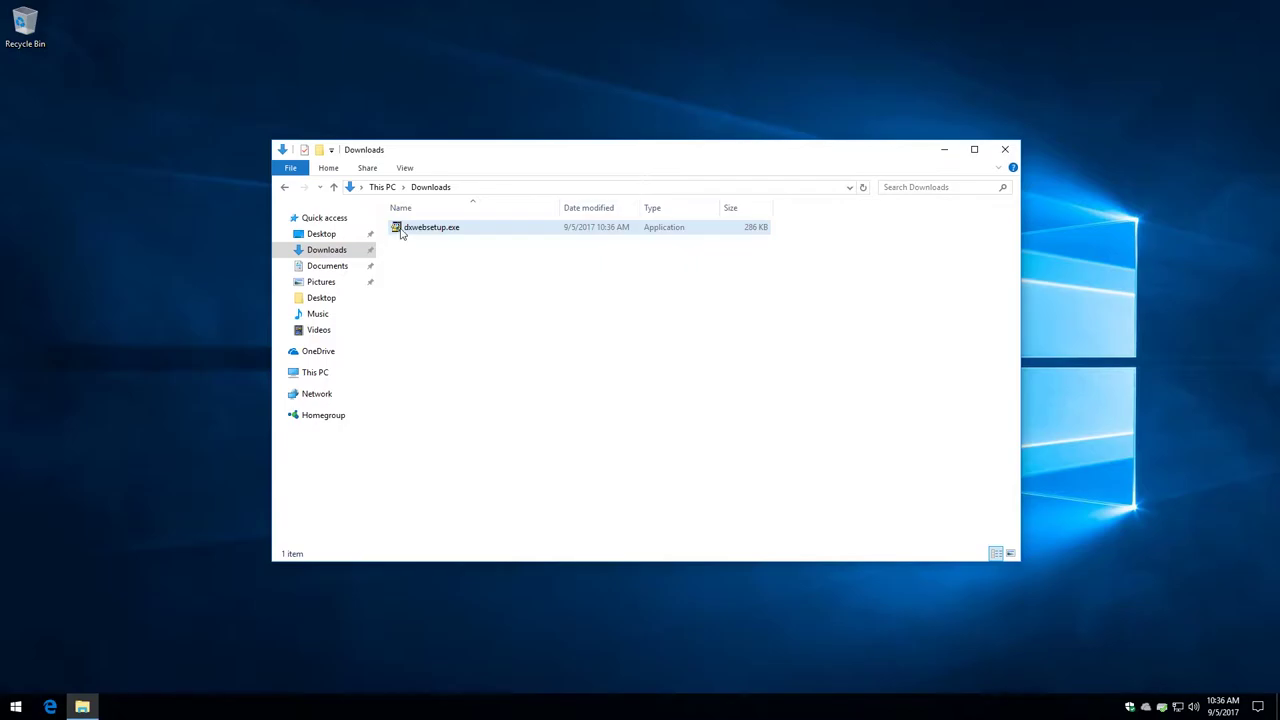
right_click(419, 230)
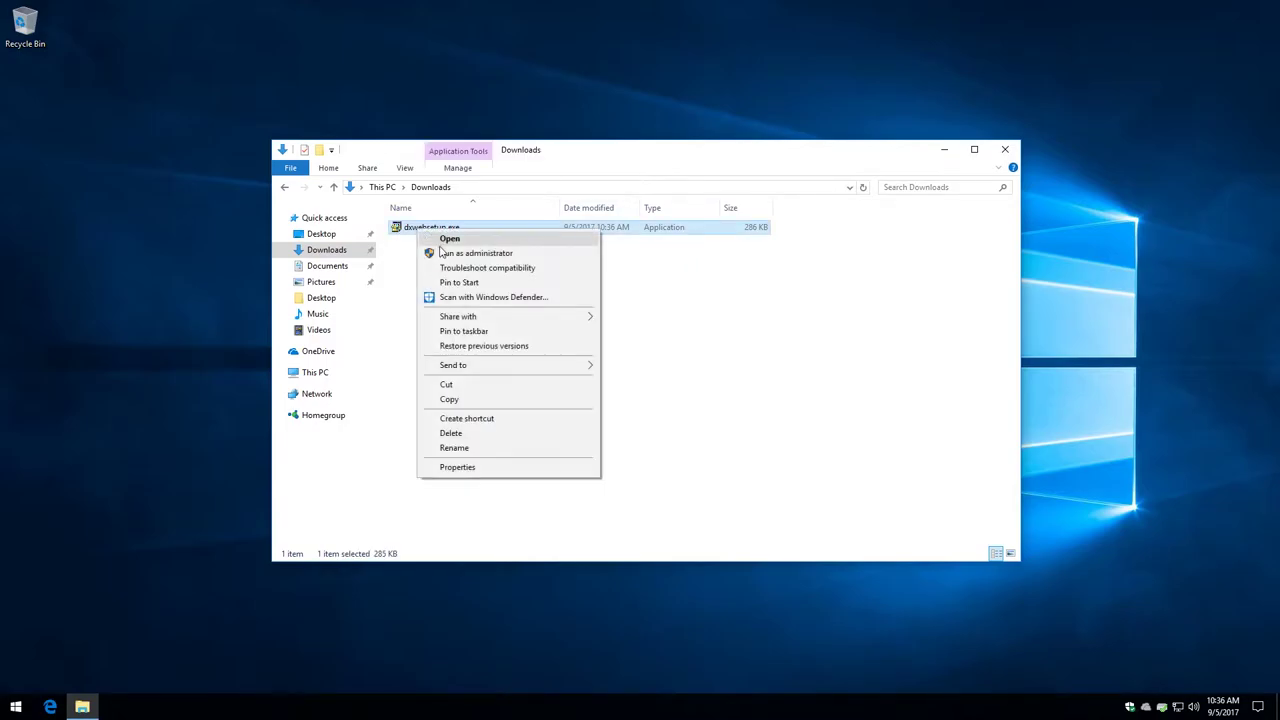
Run dxwebsetup.exe as administrator, accept the licence, skip the Bing Bar, and install the components
left_click(446, 256)
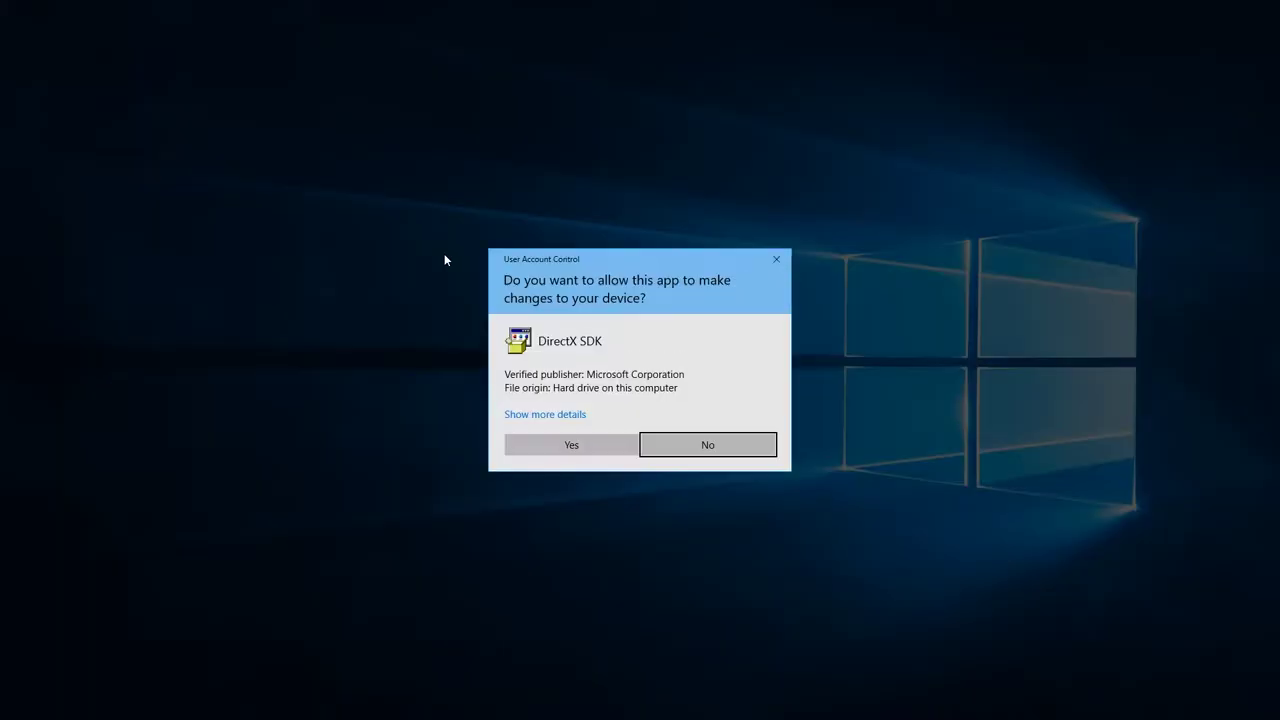
left_click(572, 446)
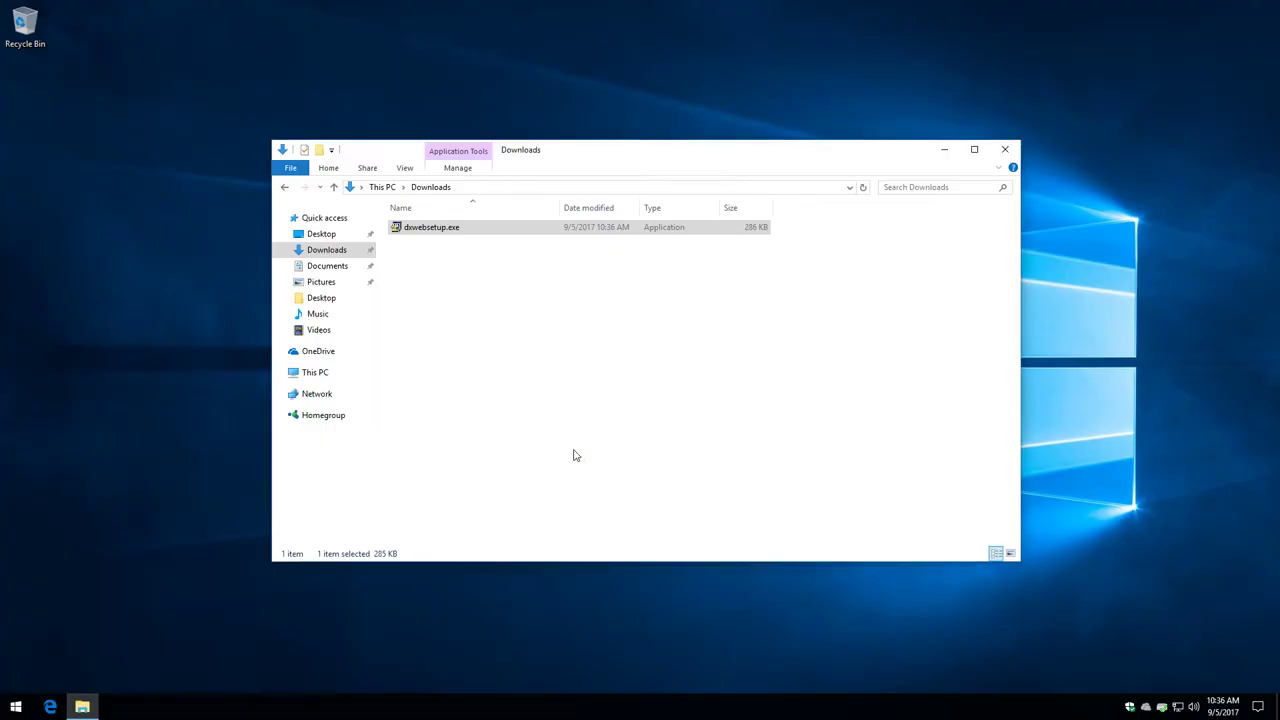
left_click(163, 228)
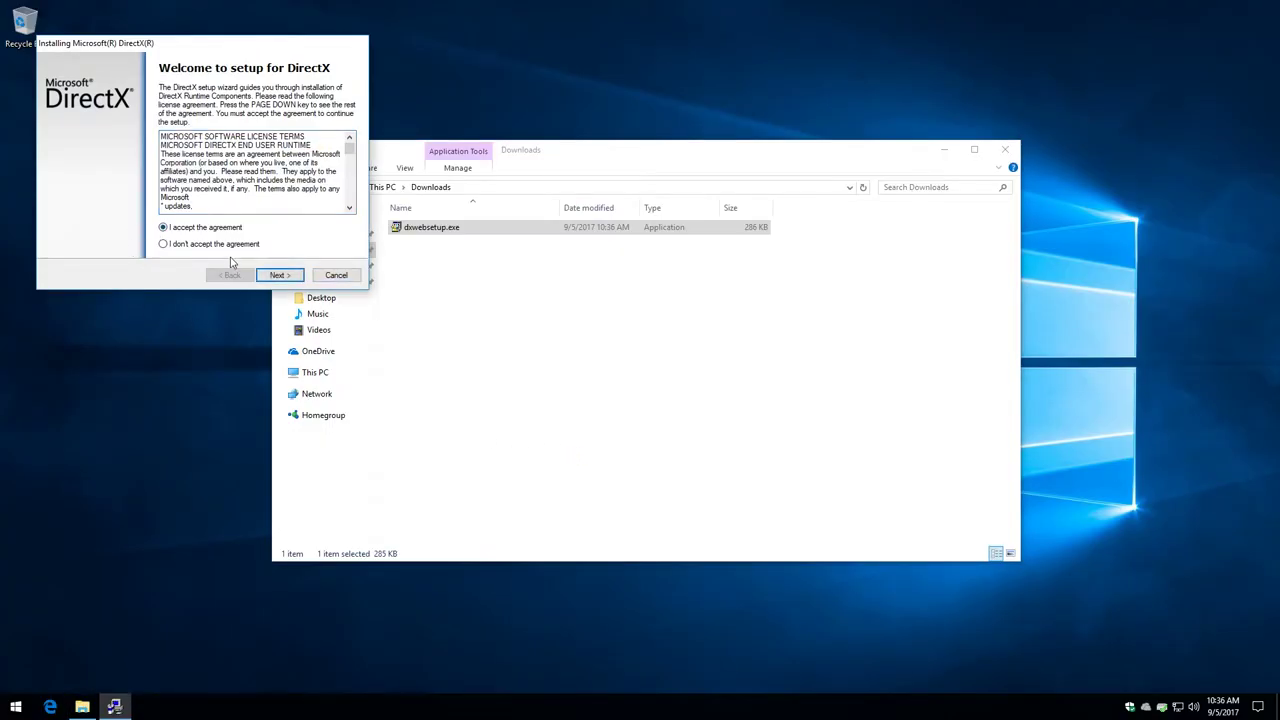
left_click(276, 275)
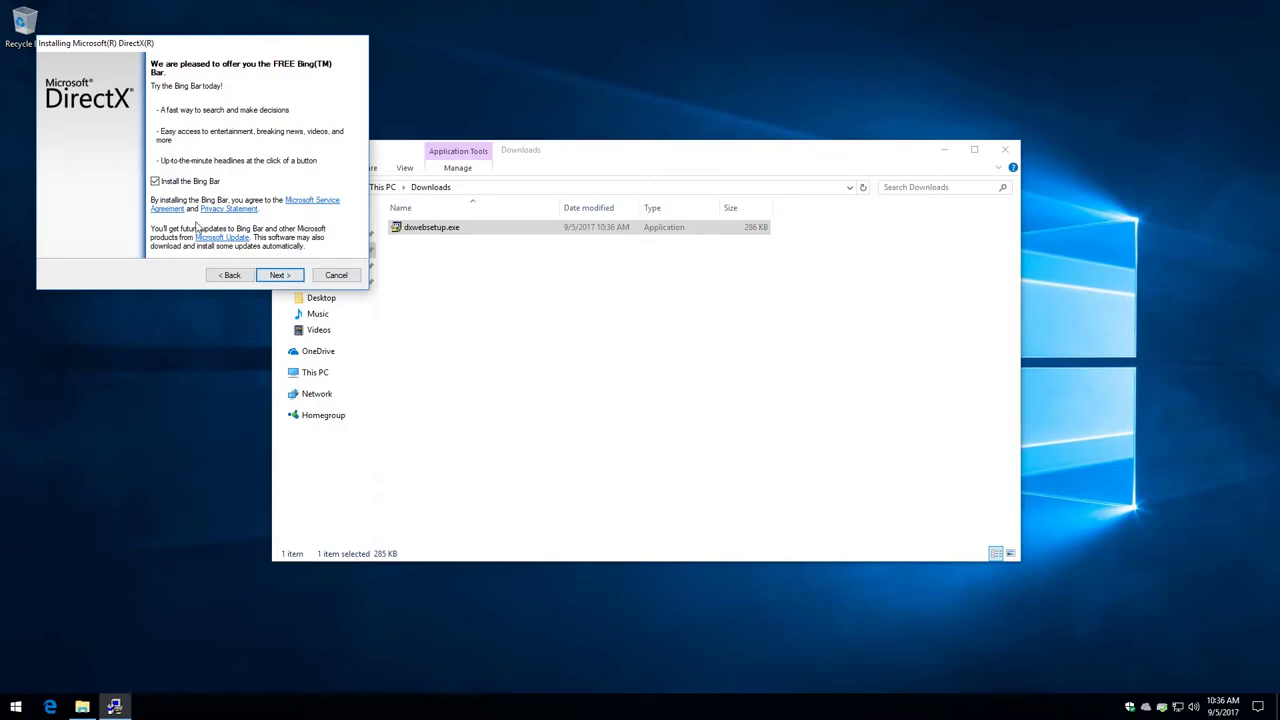
left_click(155, 182)
left_click(155, 182)
left_click(267, 280)
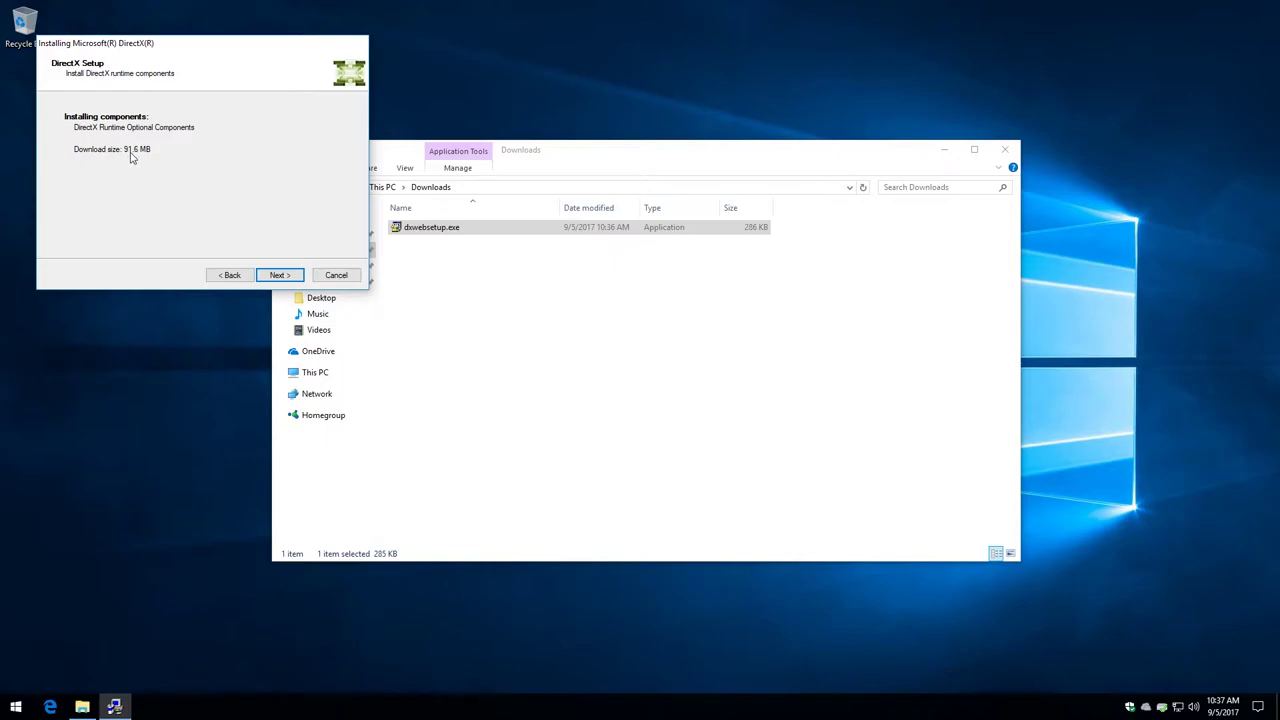
left_click(273, 280)
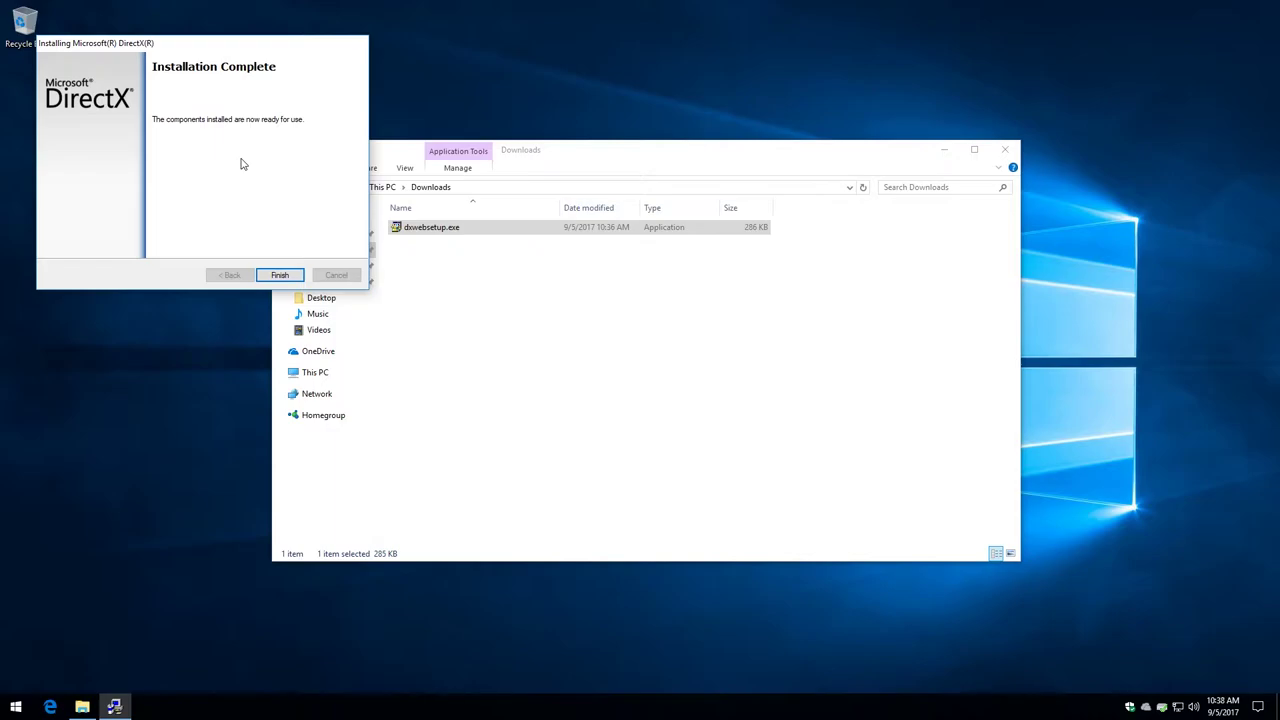
Finish DirectX Setup and close the Downloads folder window, leaving the empty desktop
left_click(278, 275)
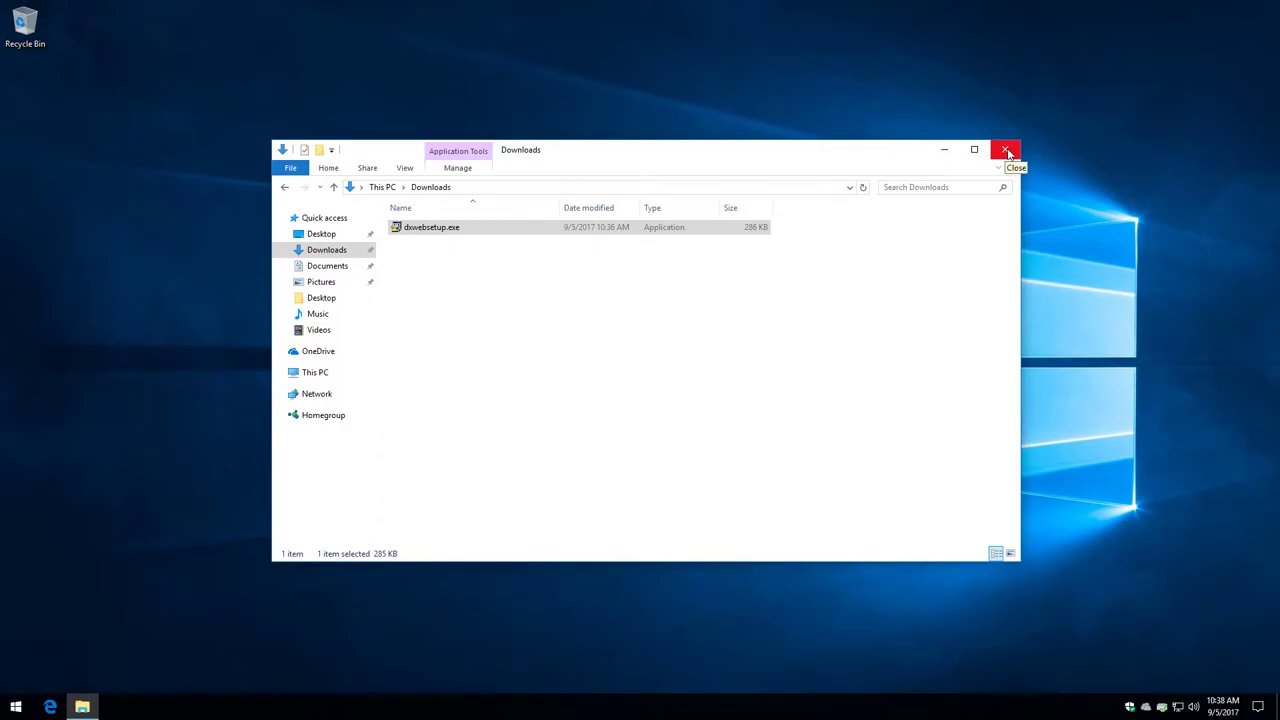
left_click(1007, 150)
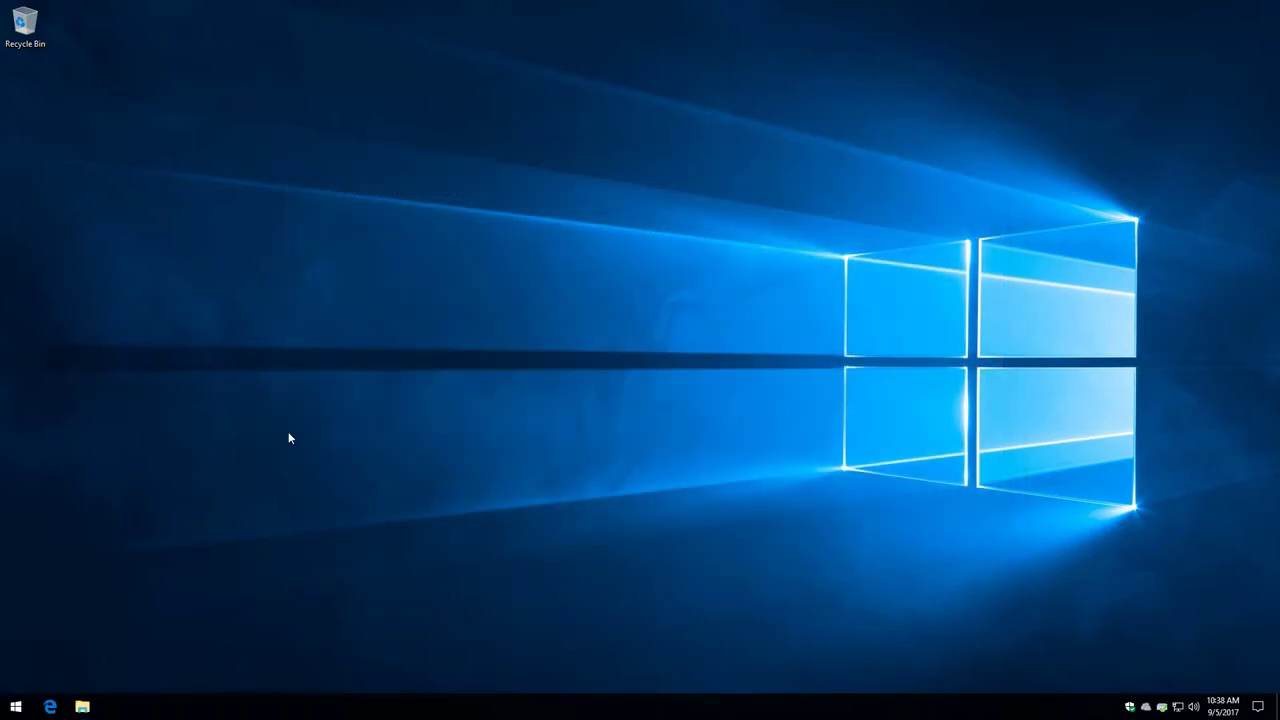
left_click(50, 706)
left_click(500, 78)
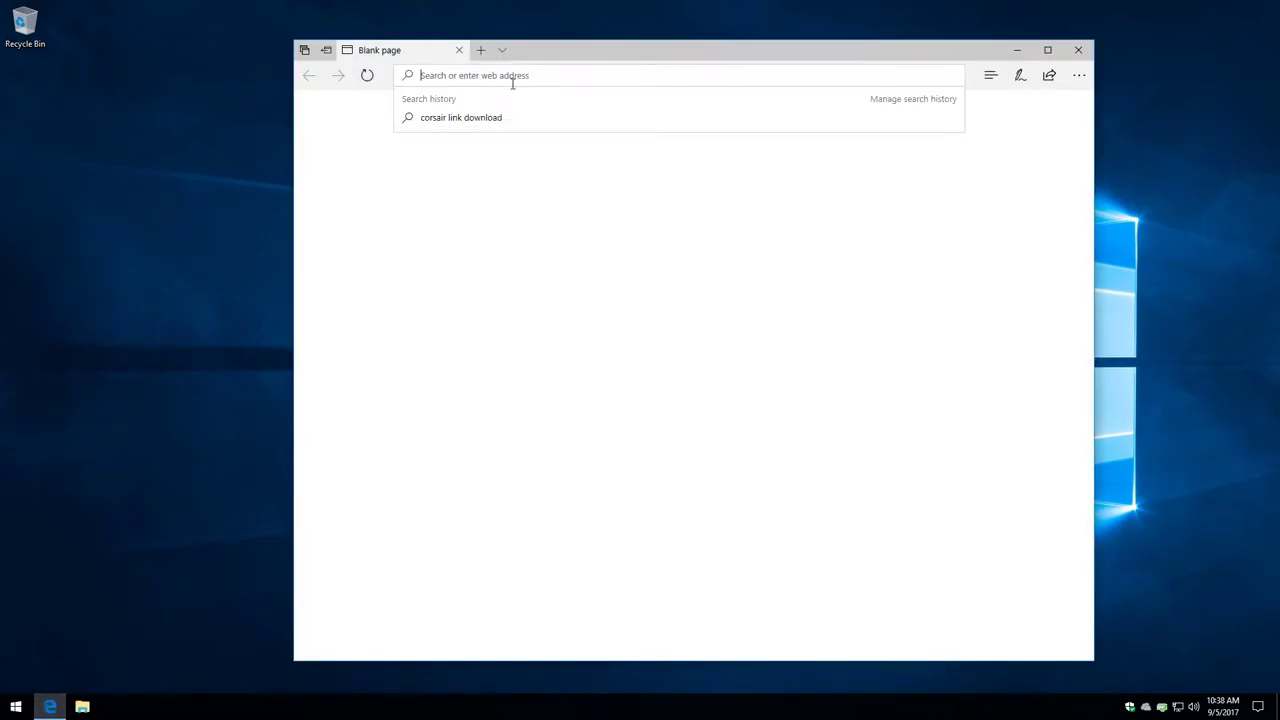
type("www.lotro.com")
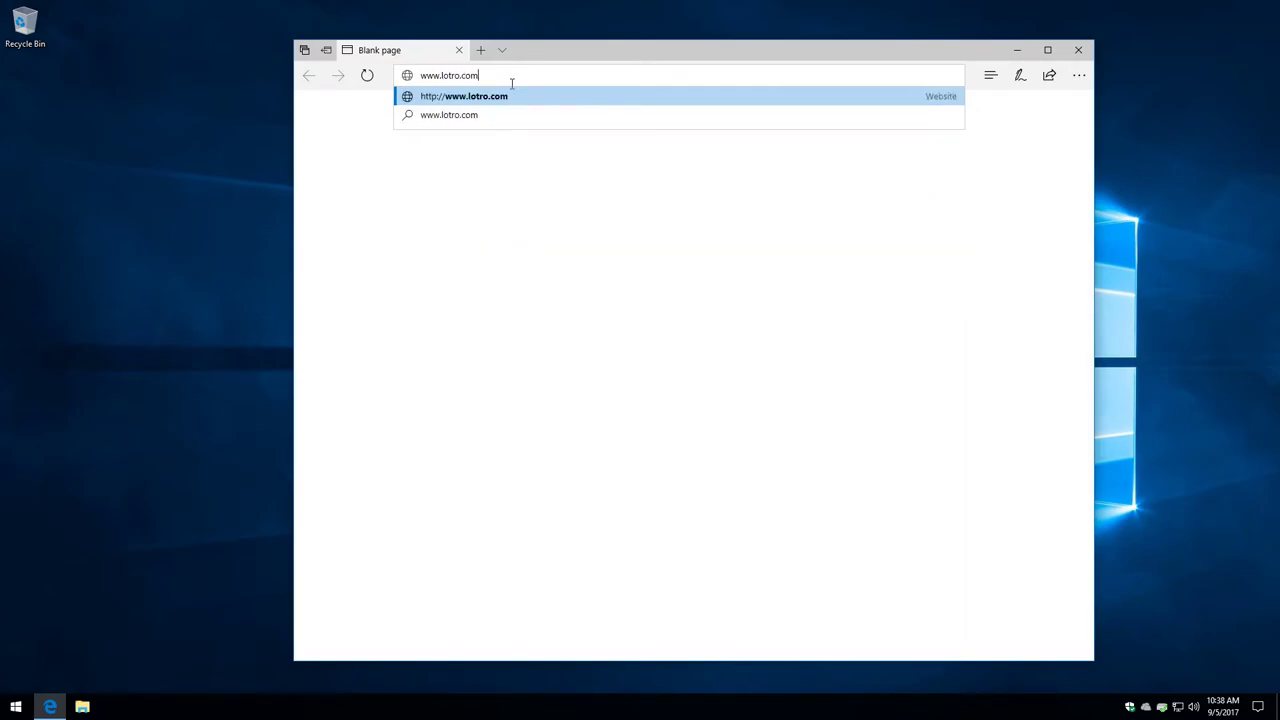
key("Return")
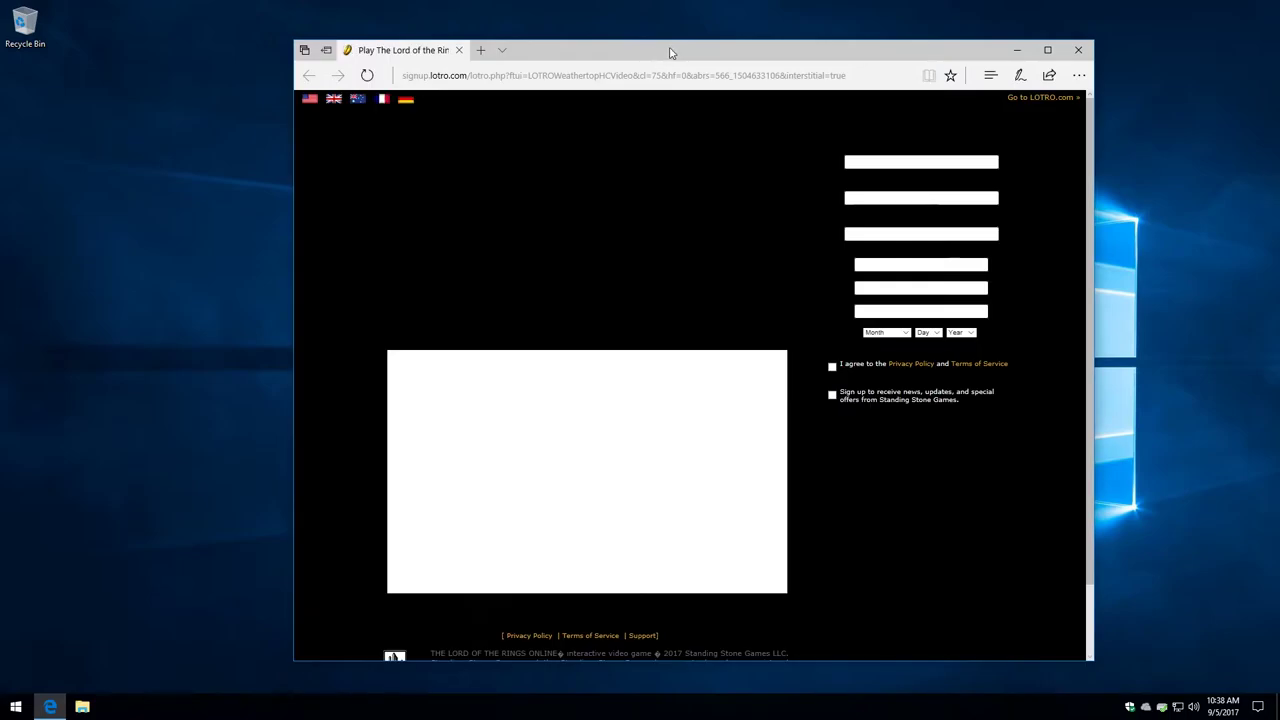
left_click_drag(671, 49, 482, 34)
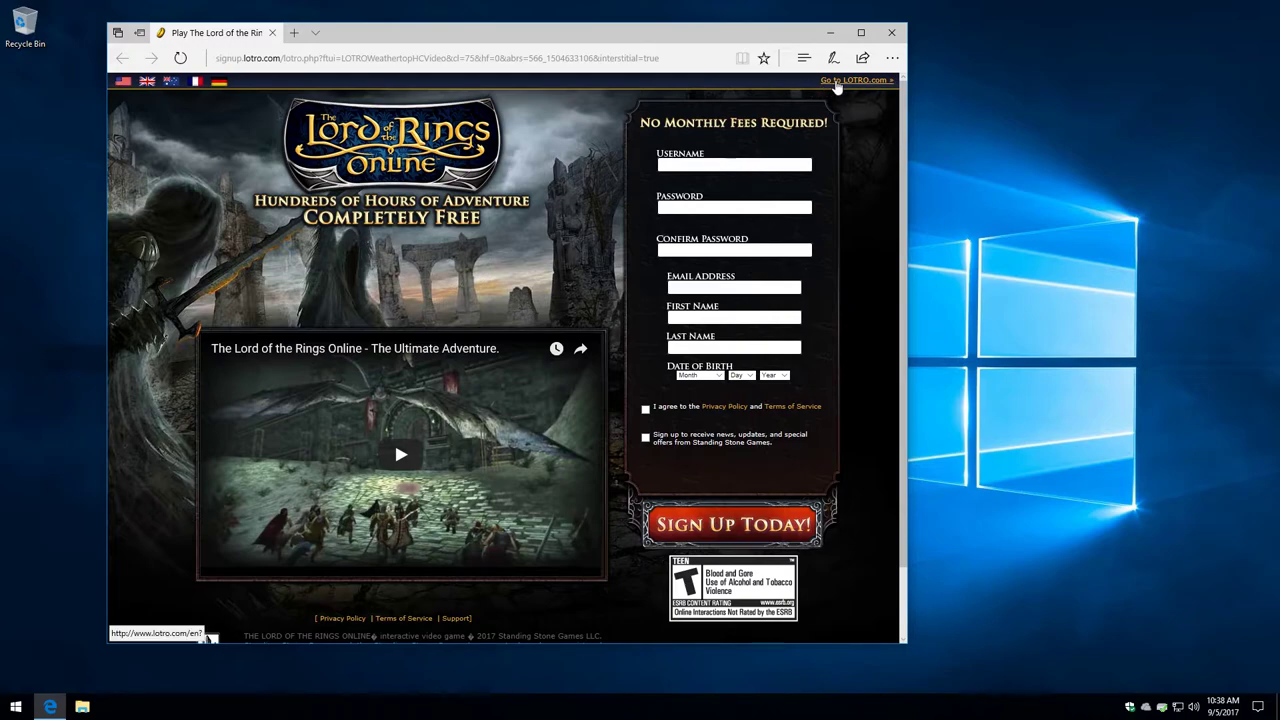
From the LOTRO site's Download page, start the PC Download of lotrolive.exe (50.5 MB)
left_click(836, 82)
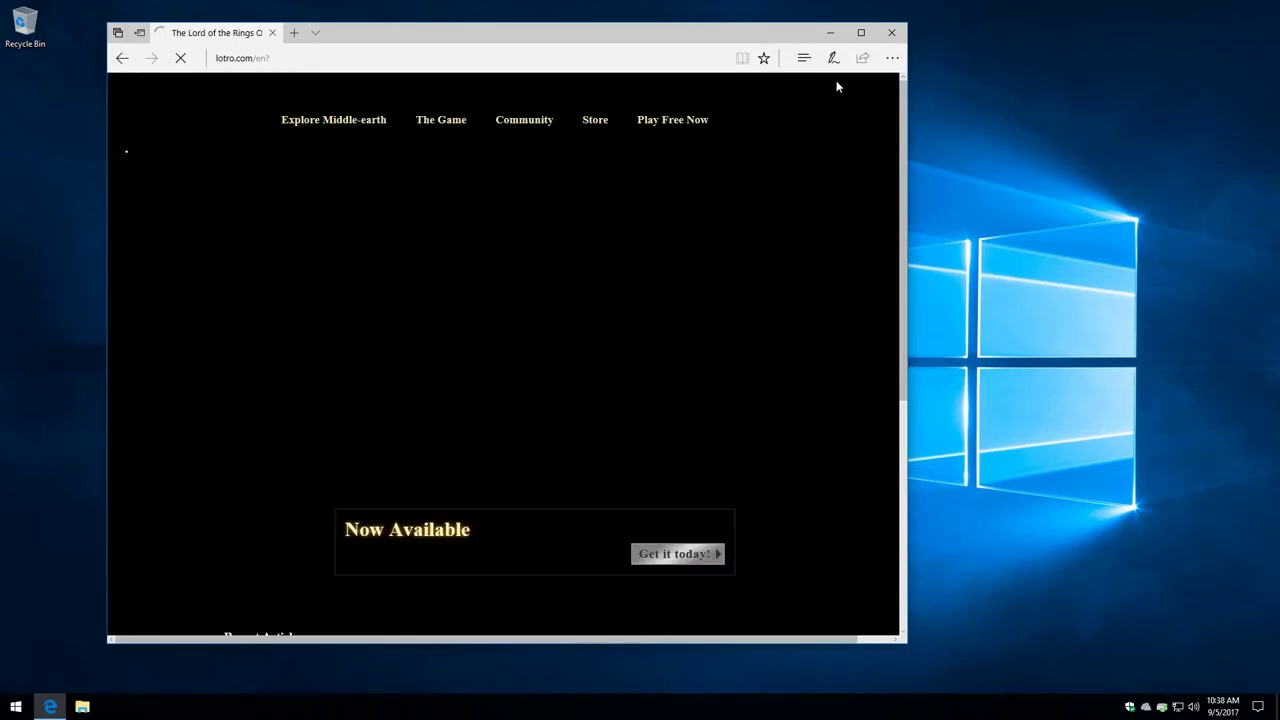
mouse_move(479, 124)
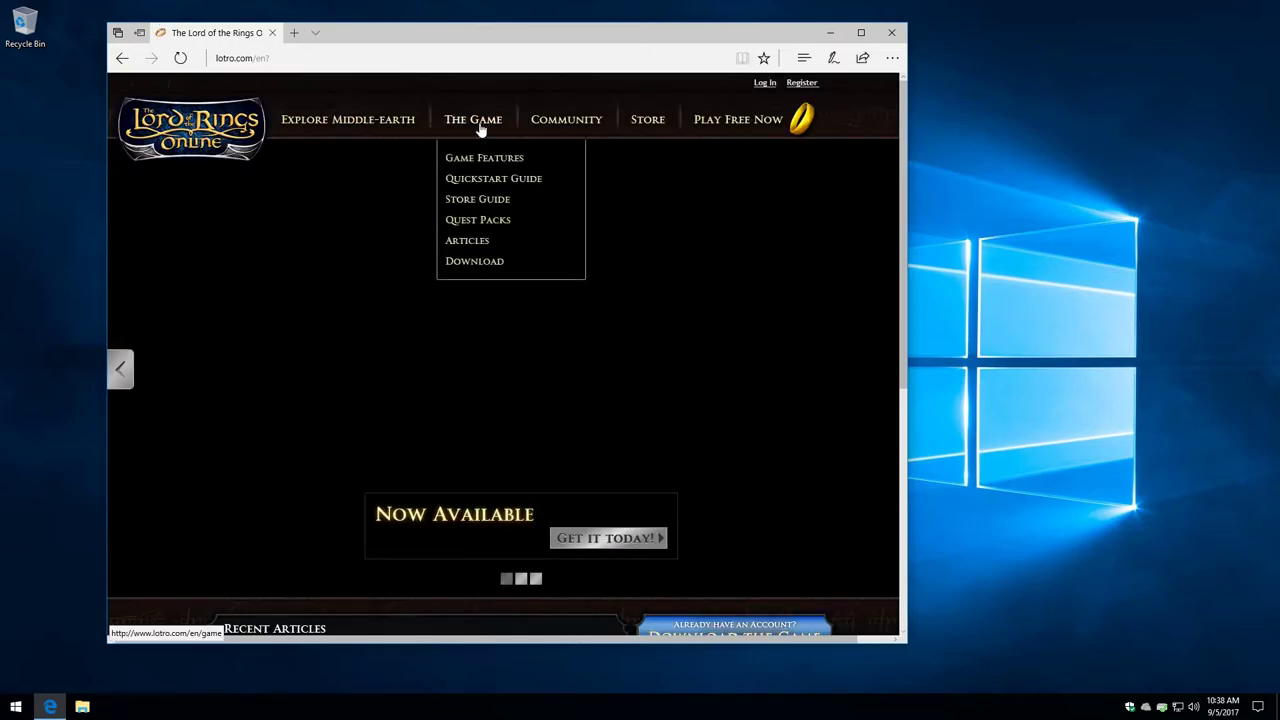
left_click(476, 264)
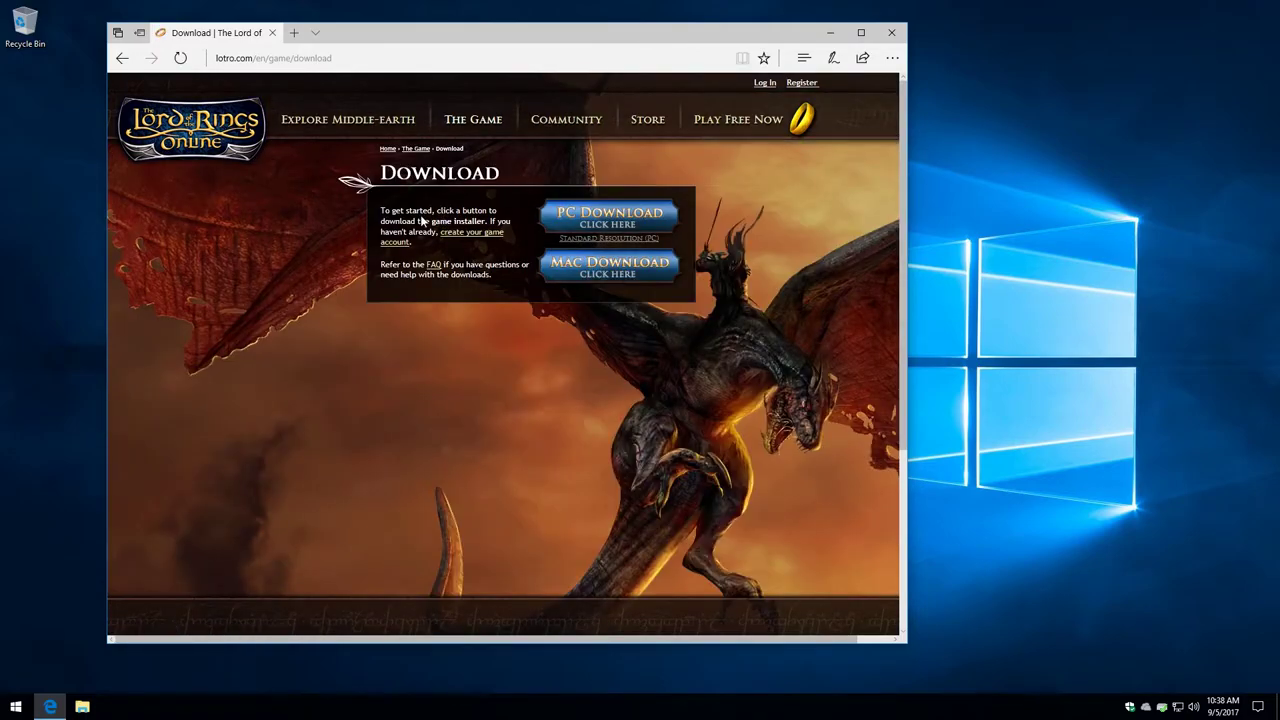
left_click(599, 220)
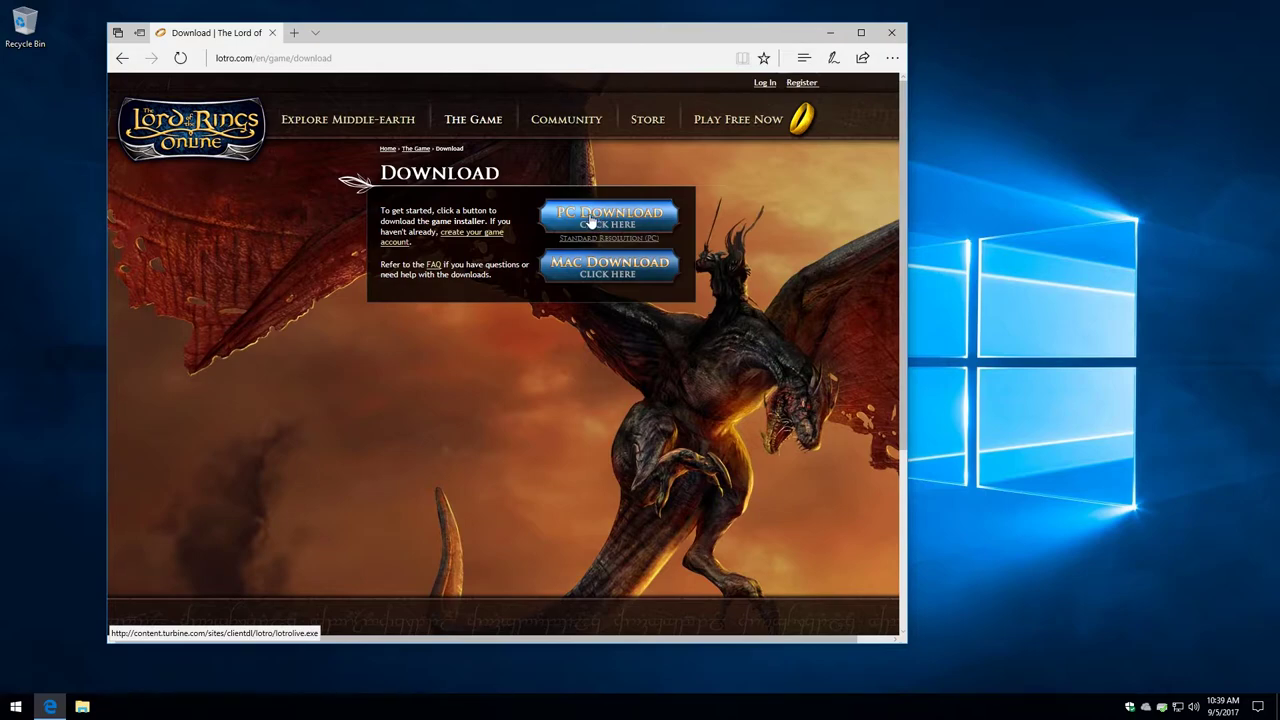
left_click(591, 222)
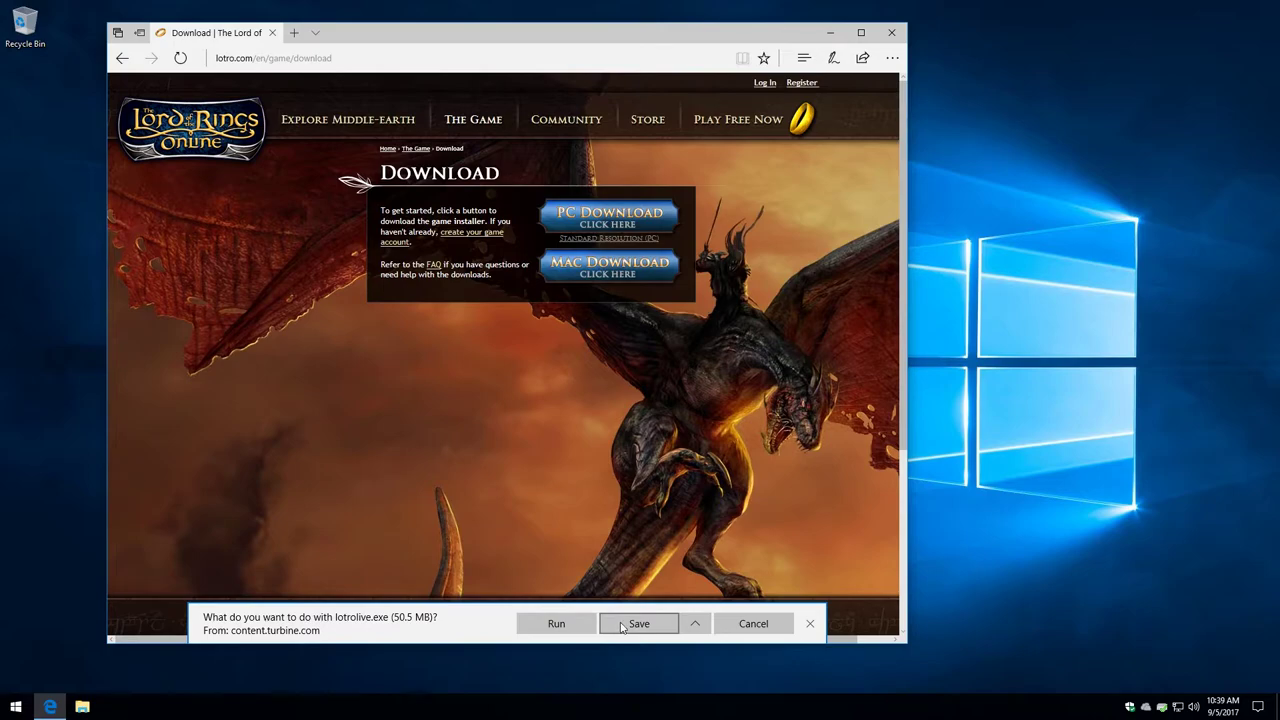
Save the lotrolive.exe installer from lotro.com and open its Downloads folder
left_click(633, 626)
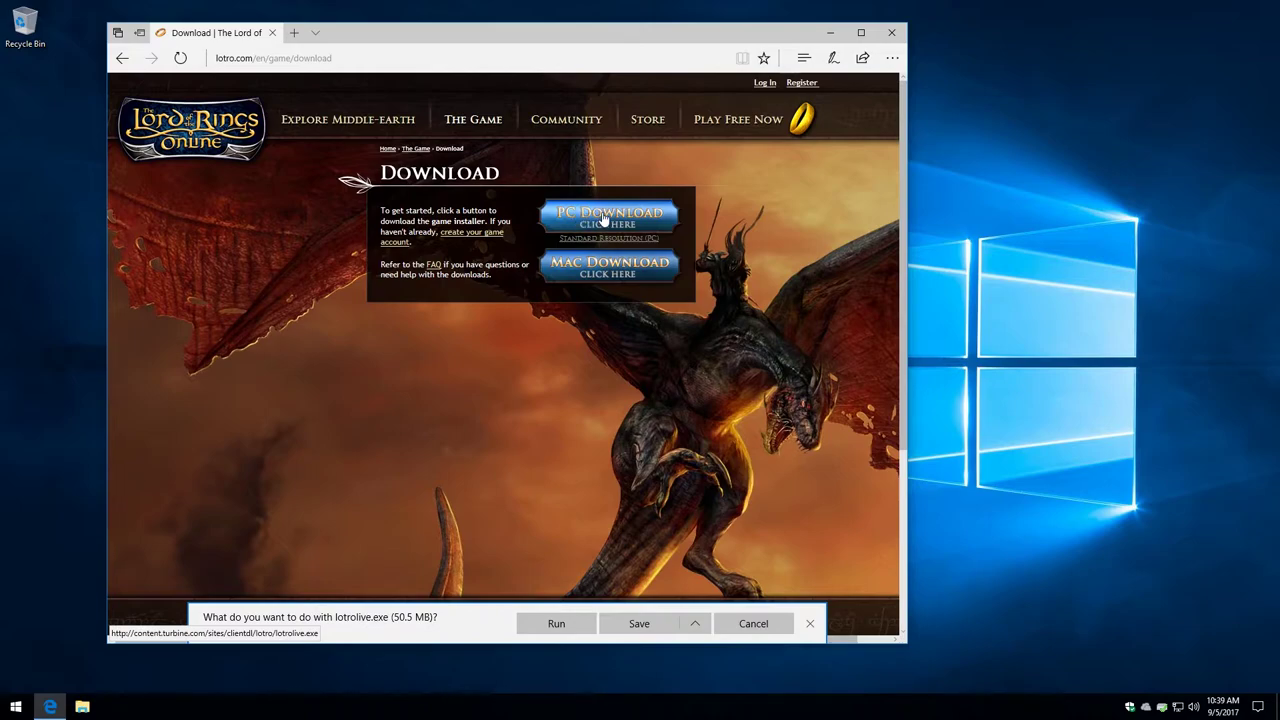
left_click(630, 627)
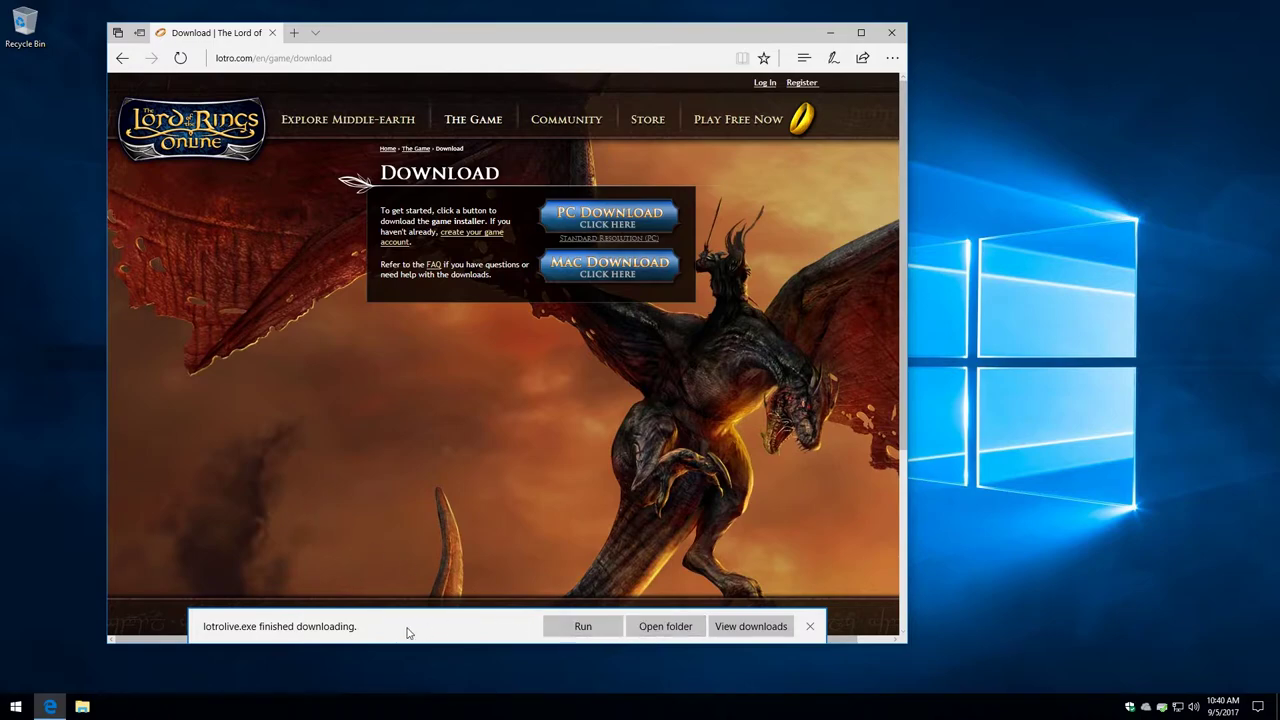
left_click(652, 627)
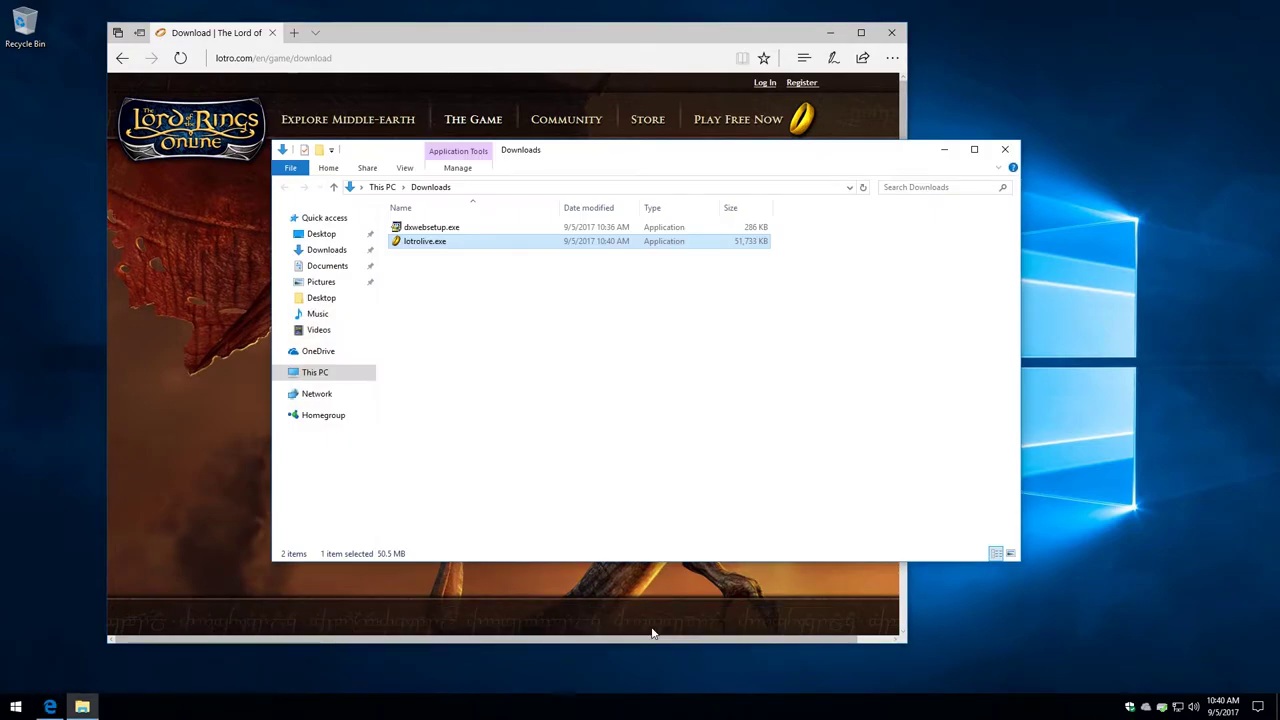
Close Edge, run lotrolive.exe as administrator with English setup language, and close the Downloads window
left_click(890, 33)
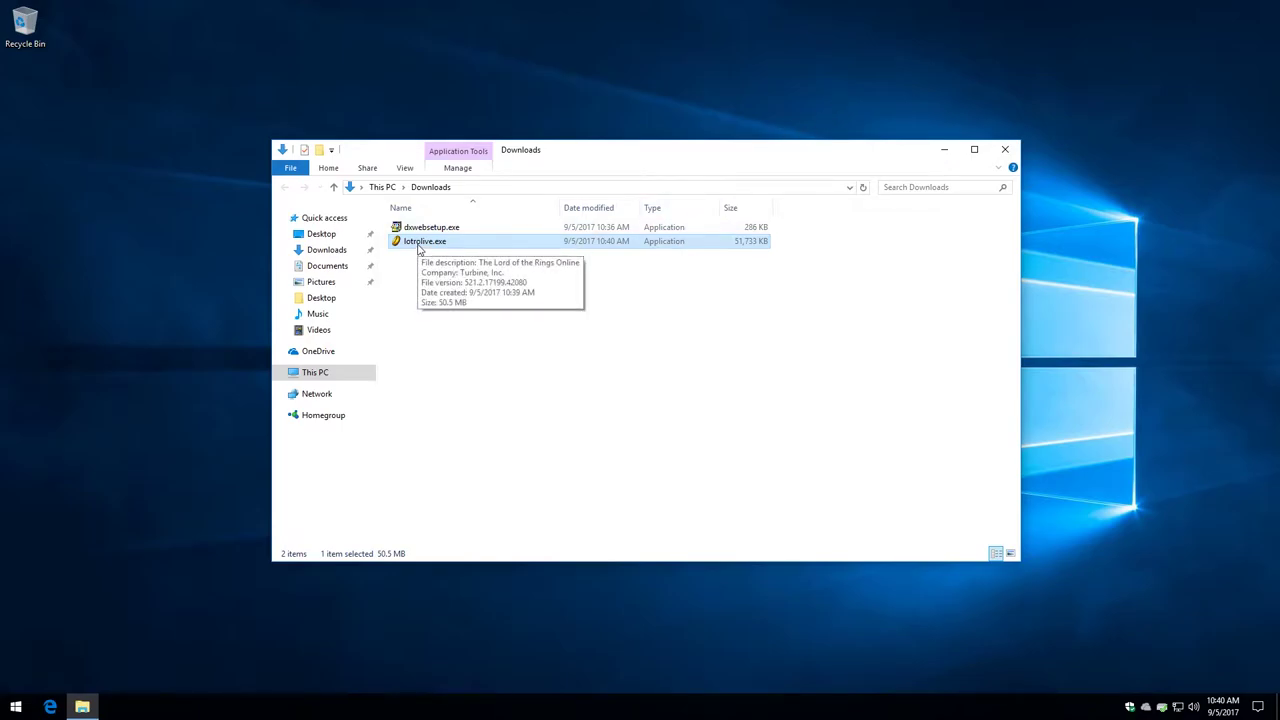
double_click(418, 245)
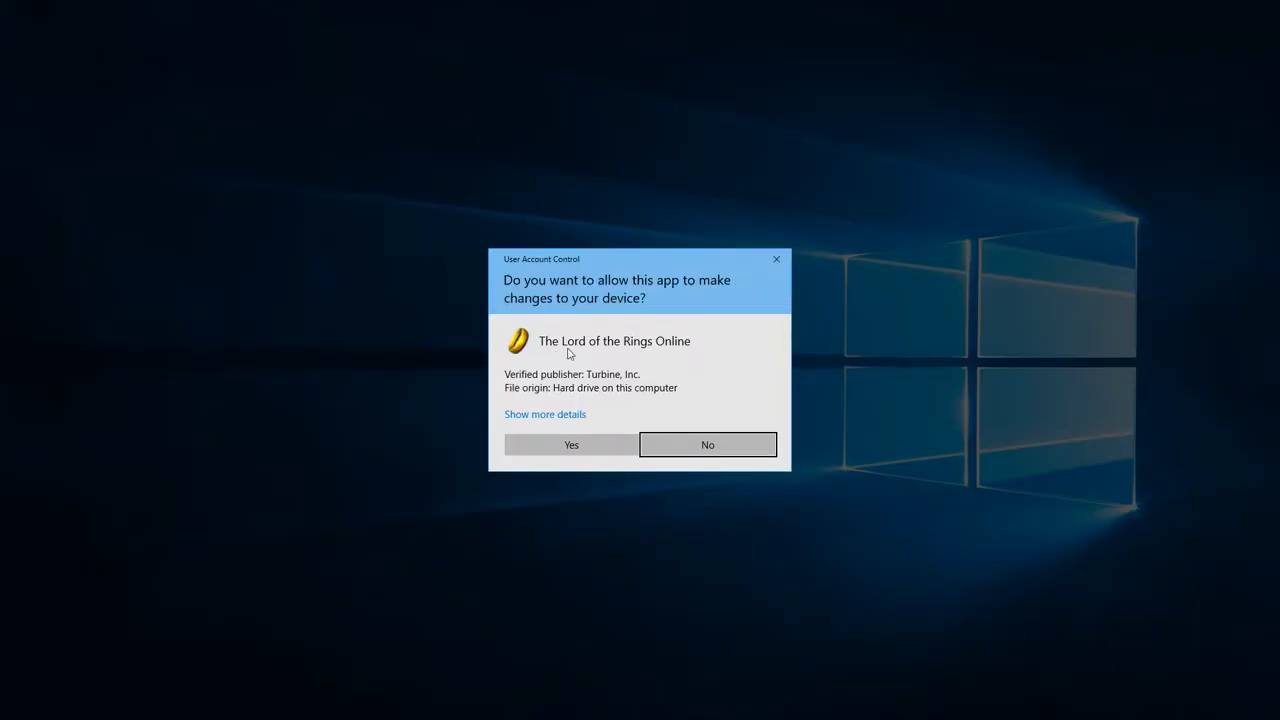
left_click(564, 449)
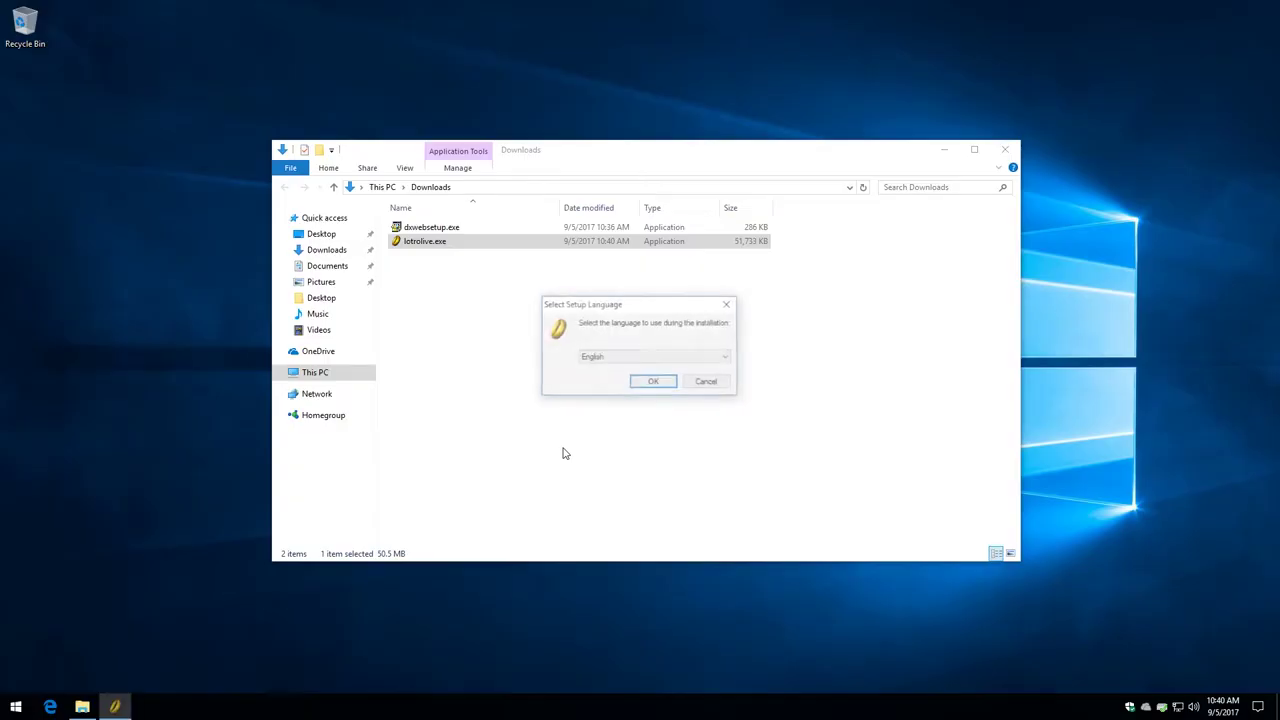
left_click(653, 382)
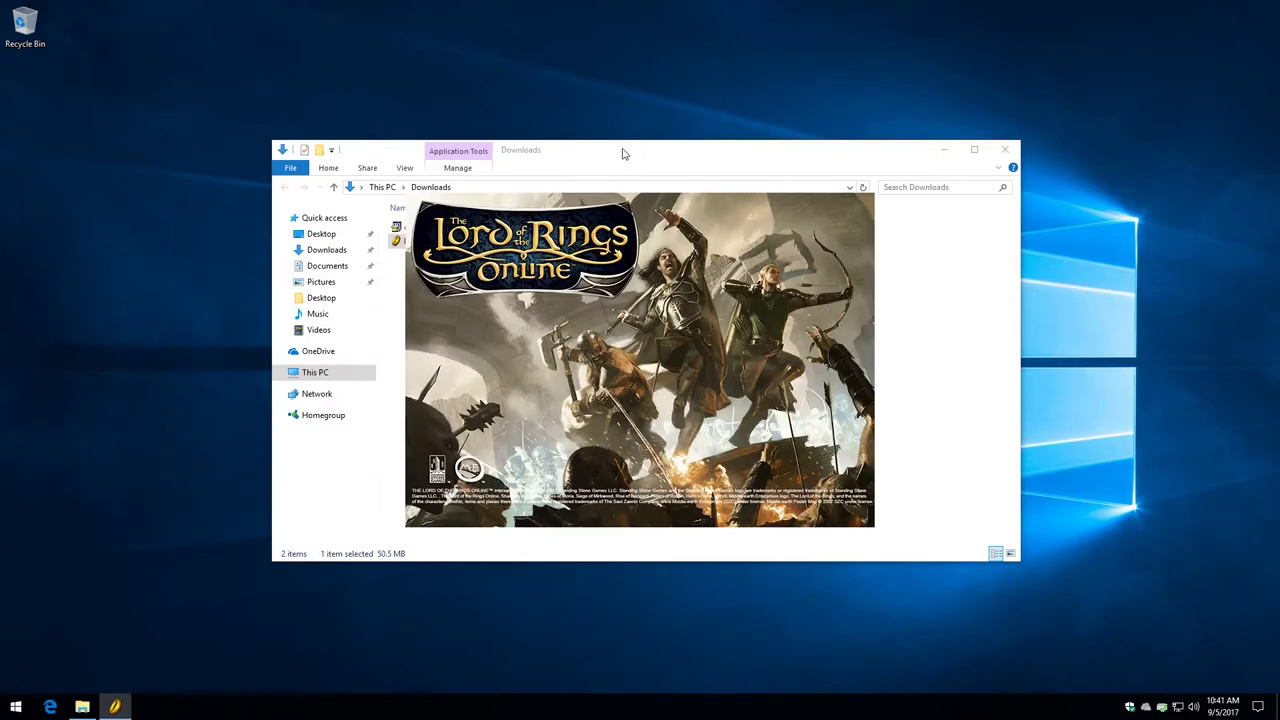
left_click_drag(890, 150, 1006, 49)
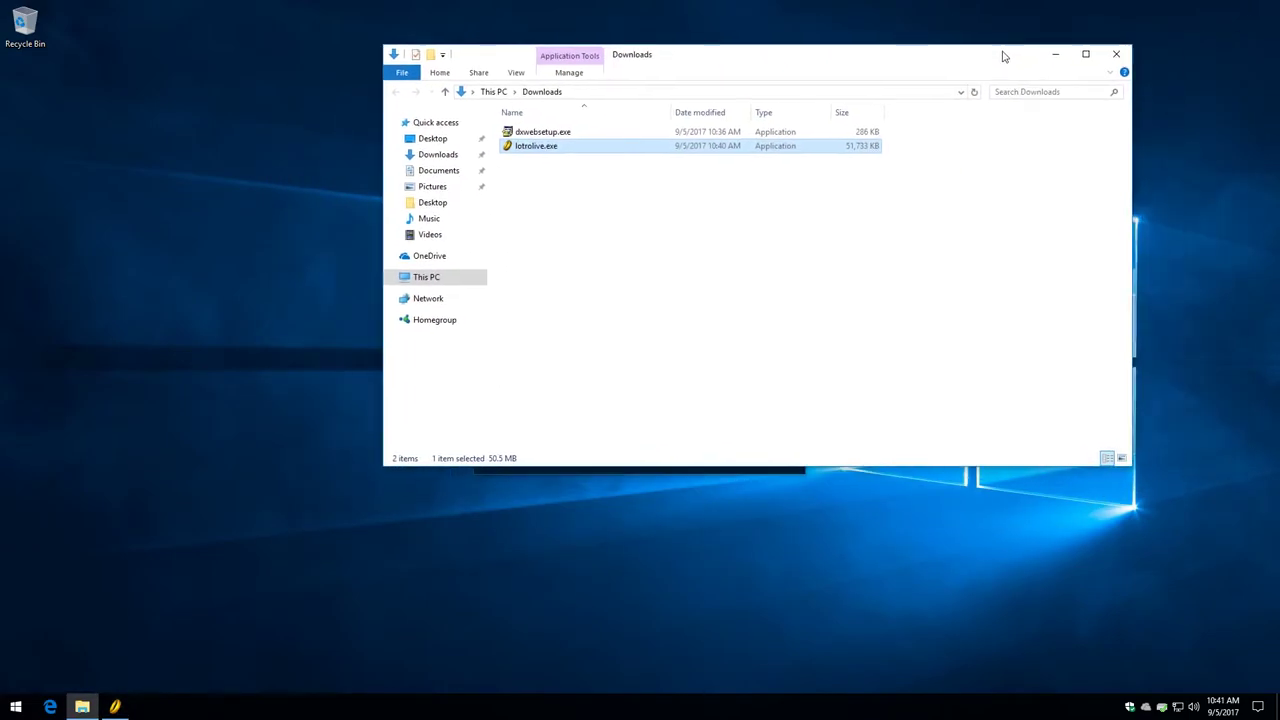
left_click(1122, 48)
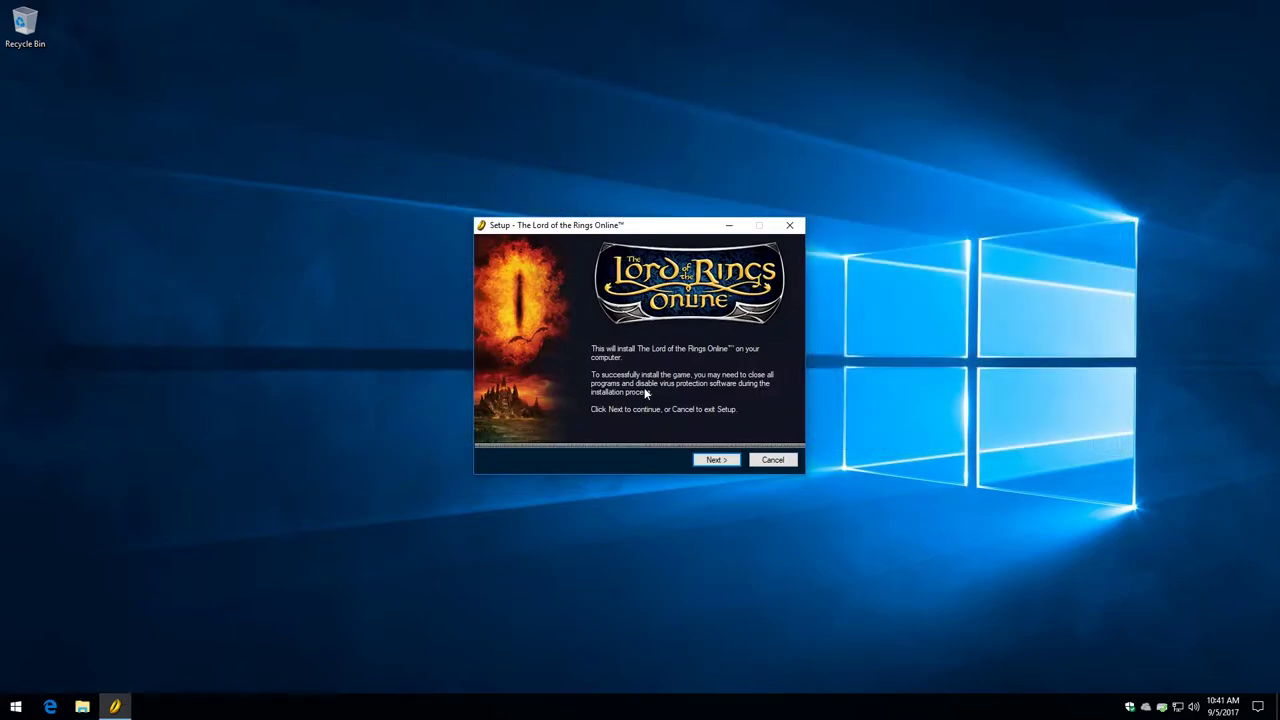
Choose Custom installation, accept the license agreement, and continue past Install required software
left_click(716, 462)
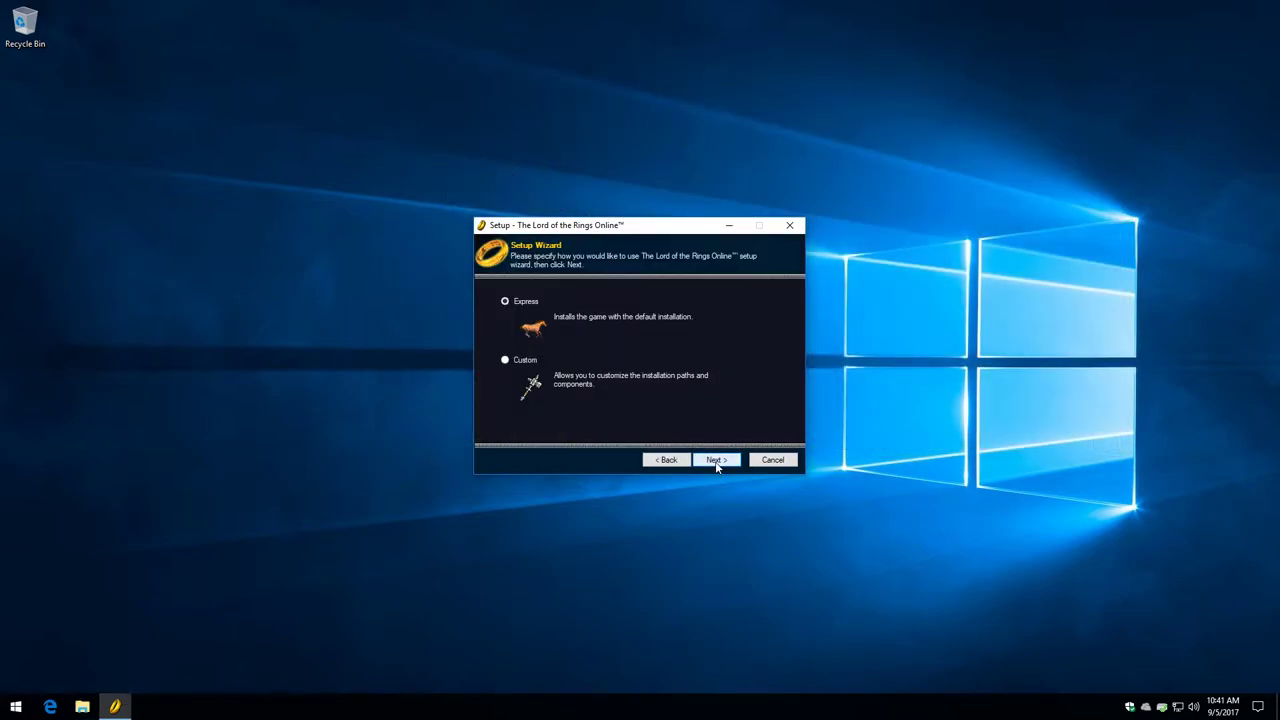
left_click(505, 361)
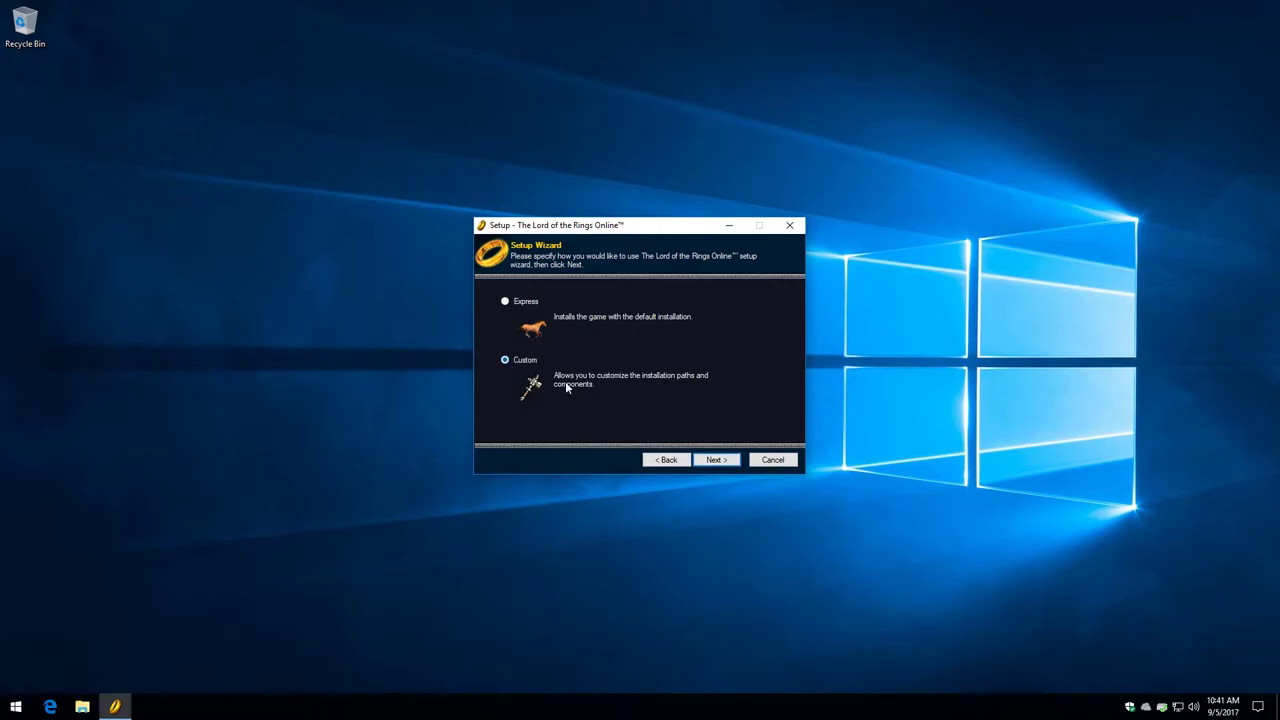
left_click(711, 465)
left_click(518, 420)
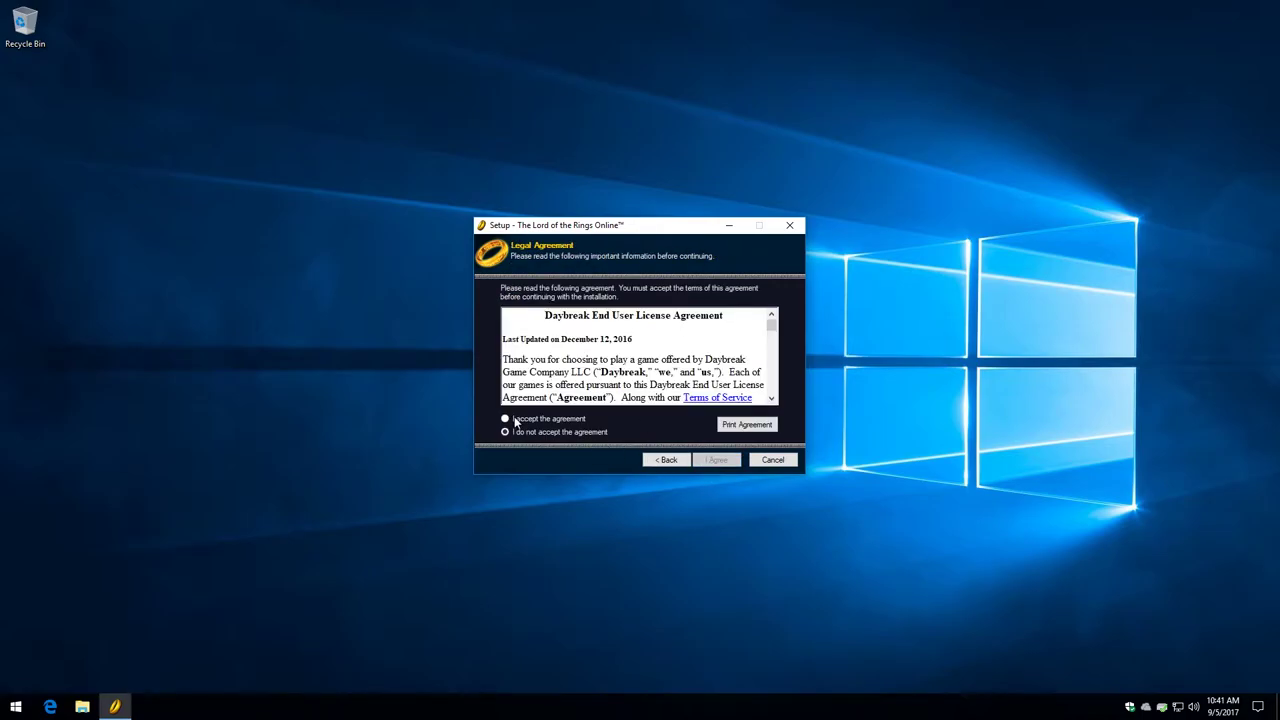
left_click(725, 462)
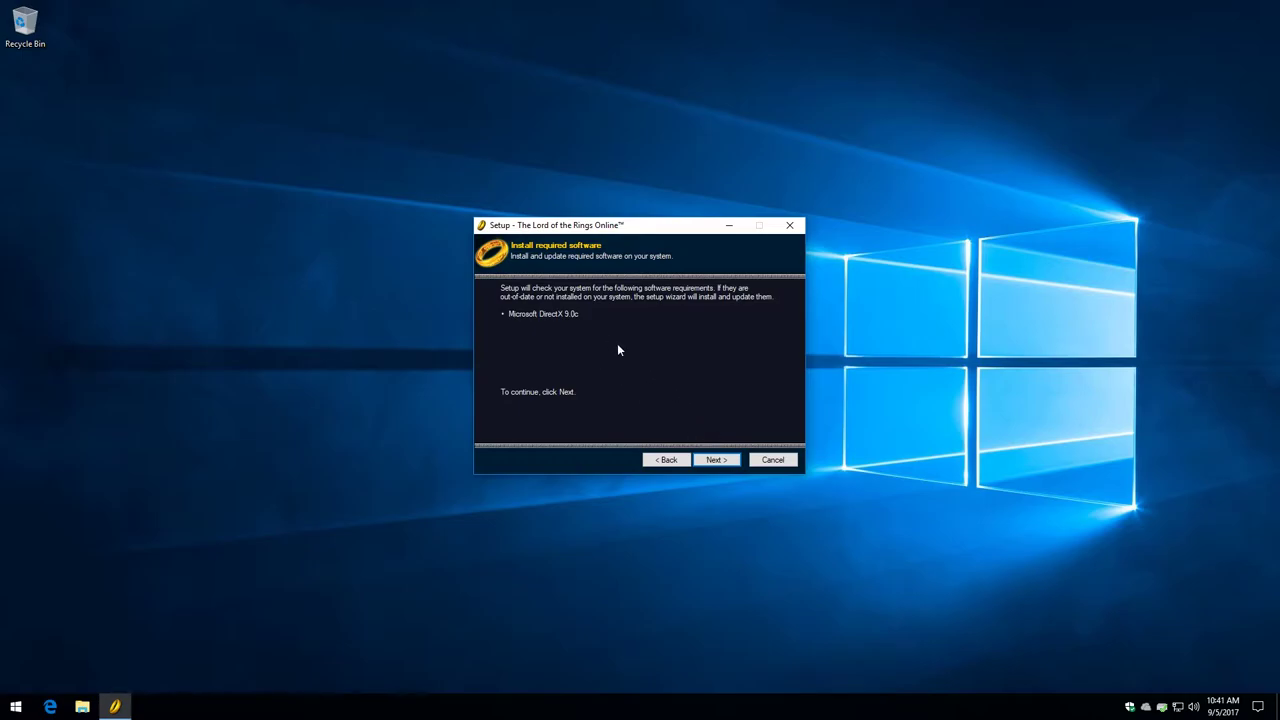
left_click(716, 459)
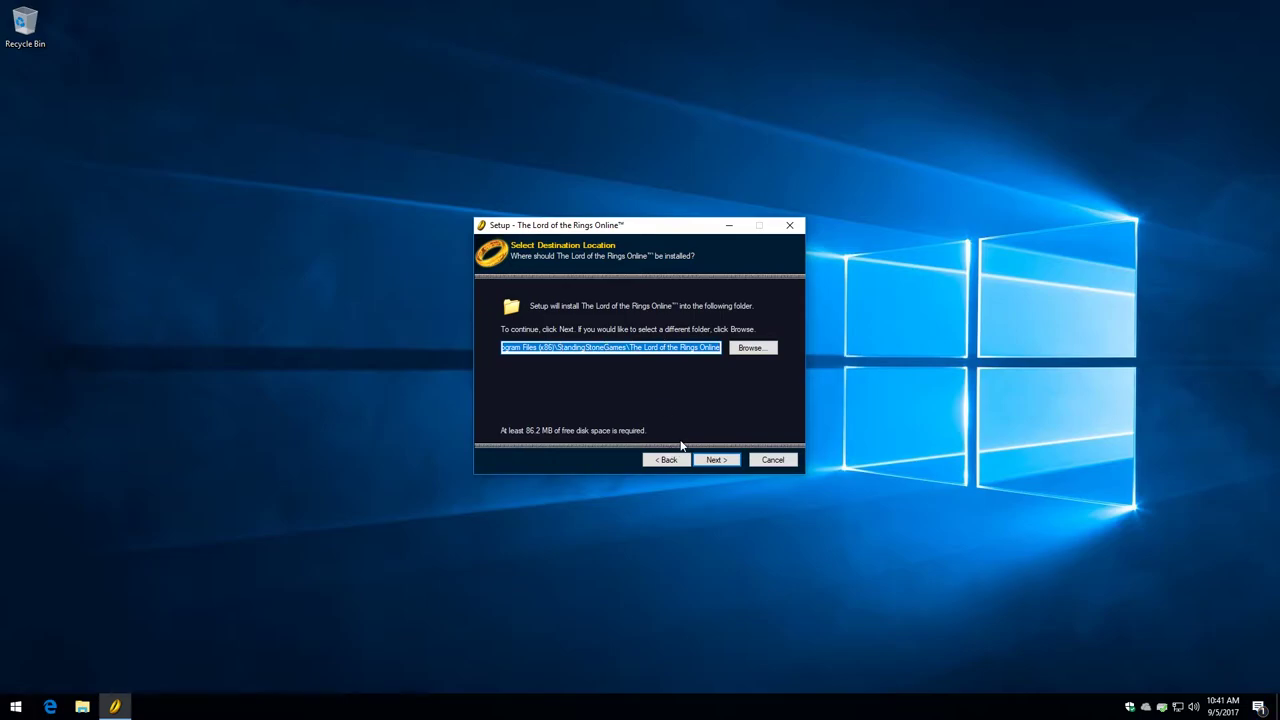
Install to the default folder with a desktop icon, then finish with Launch checked
left_click(712, 461)
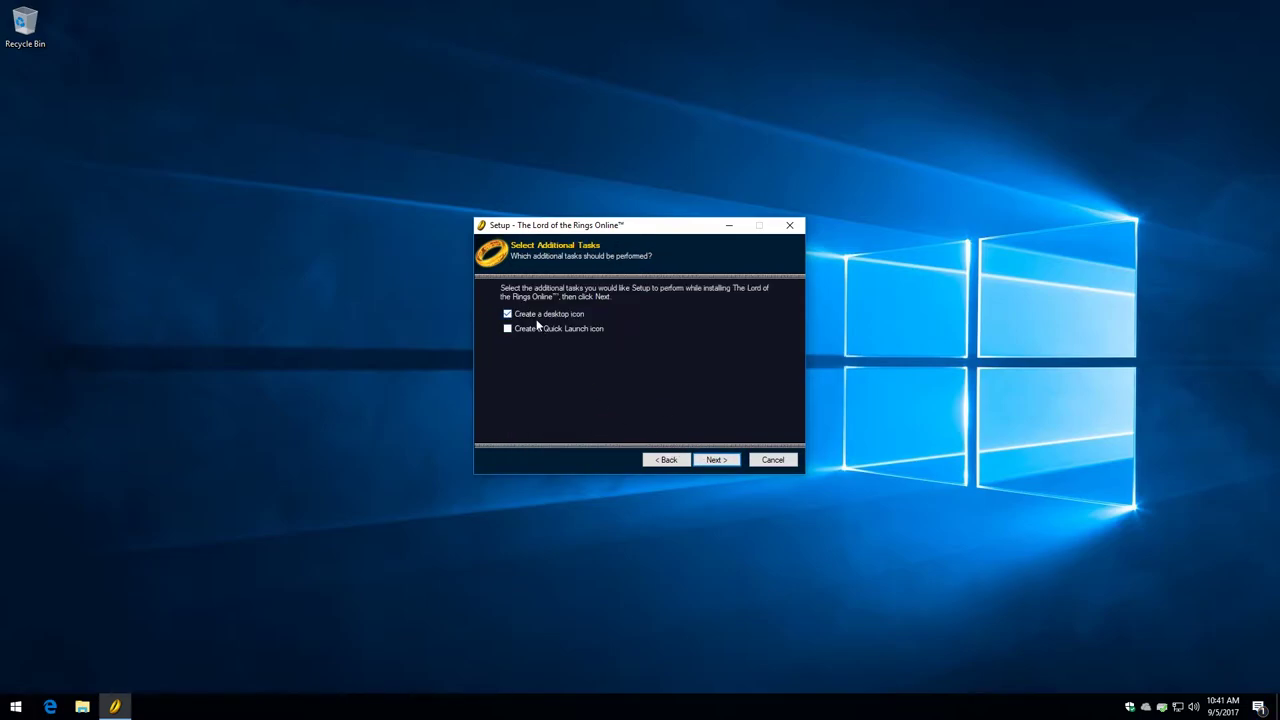
left_click(704, 461)
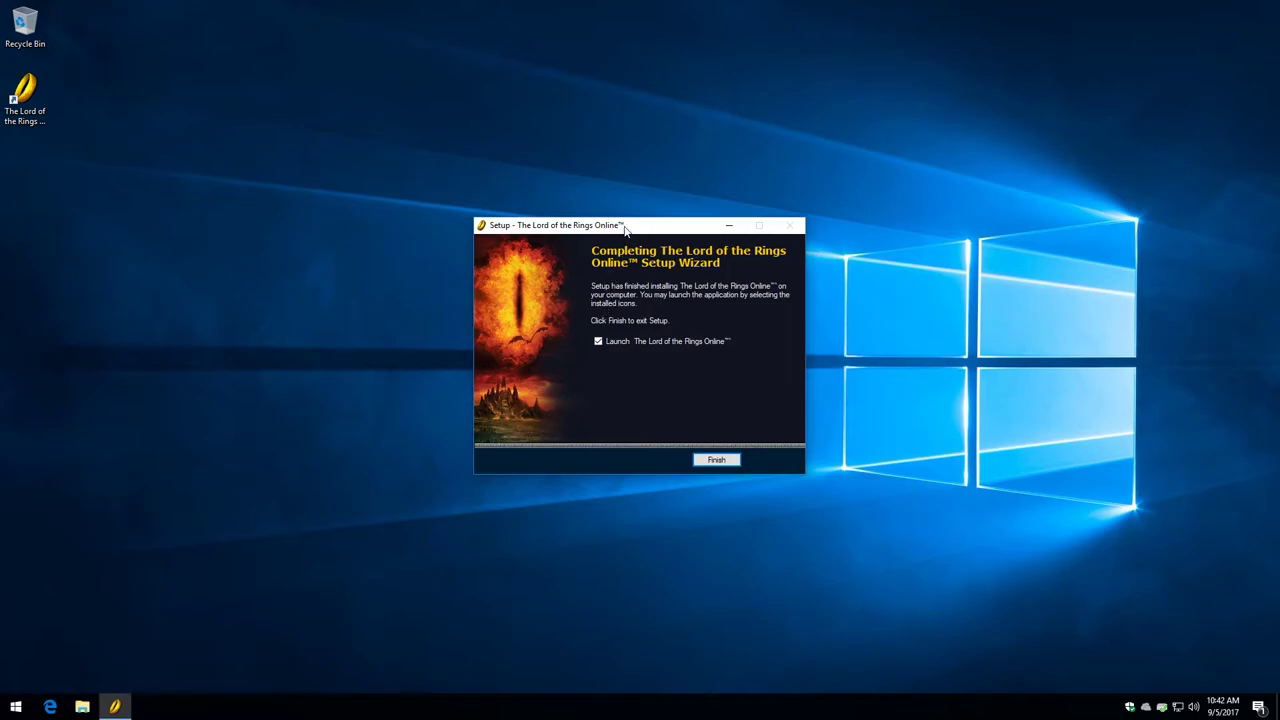
left_click_drag(625, 228, 598, 216)
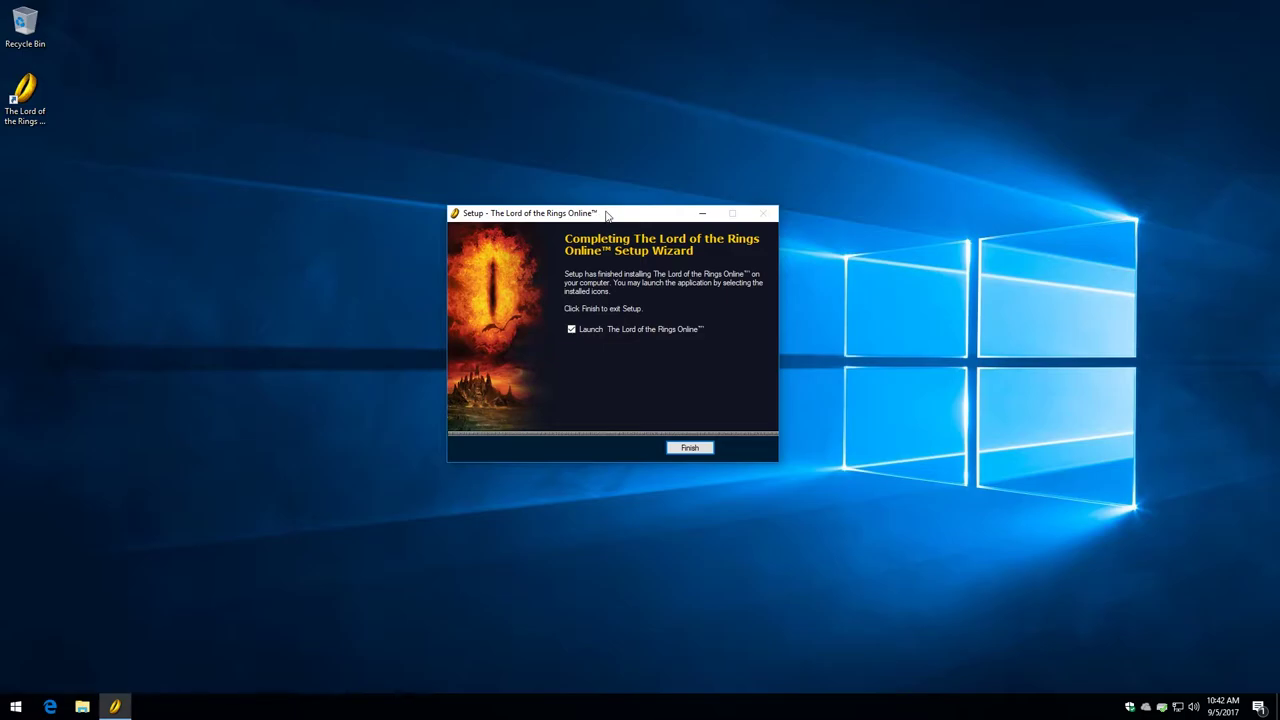
left_click_drag(606, 215, 590, 218)
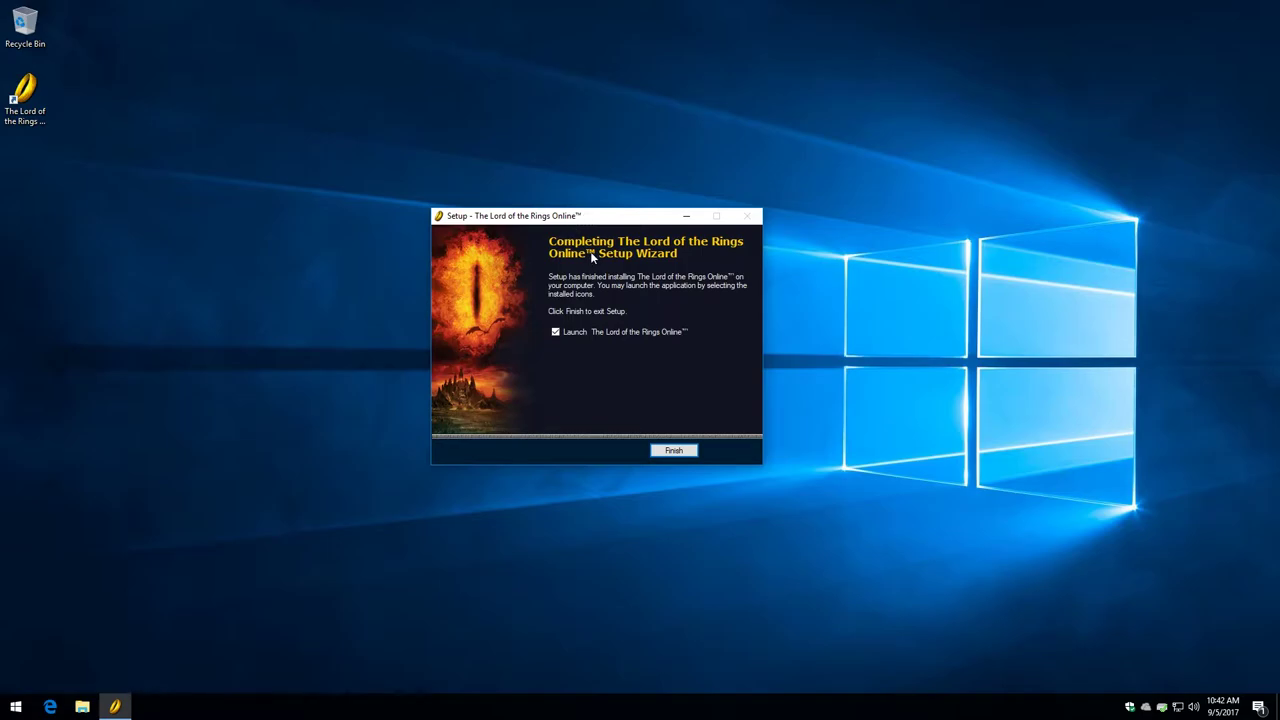
mouse_move(573, 228)
left_mouse_down()
mouse_move(485, 214)
mouse_move(533, 208)
mouse_move(558, 229)
left_mouse_up()
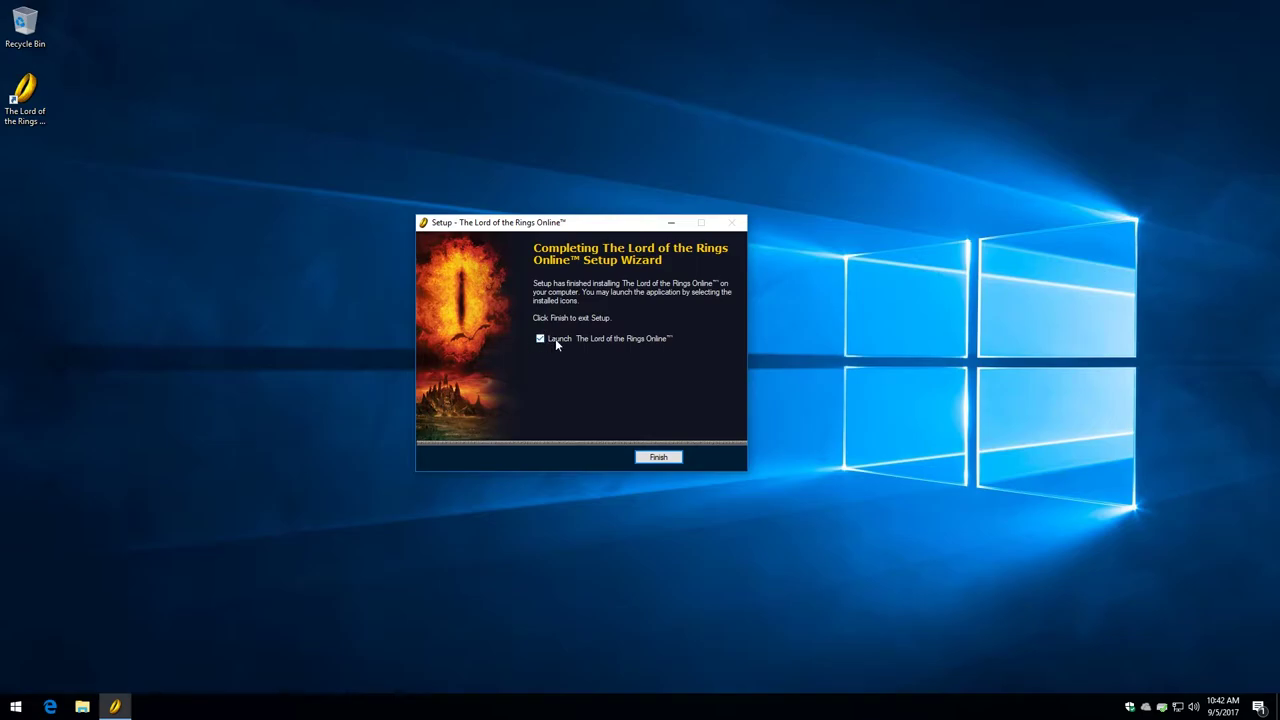
left_click(657, 459)
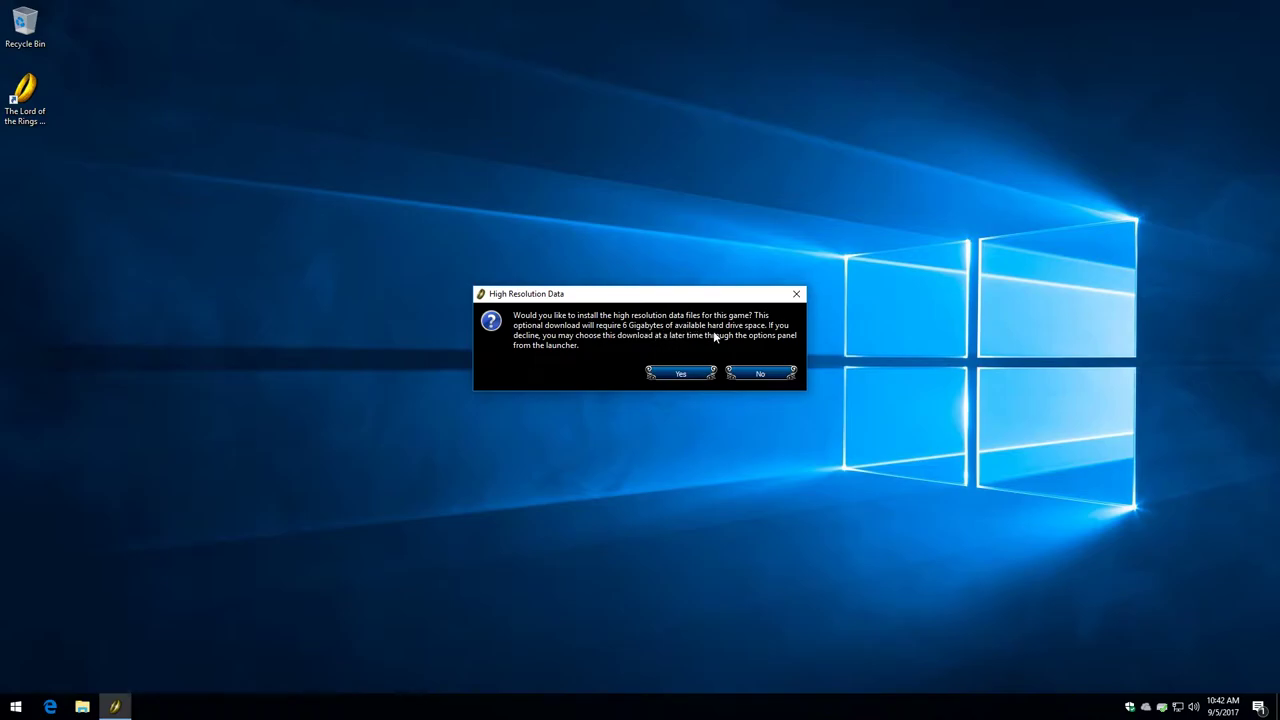
Accept the 6 GB high resolution data and the Akamai EULA, and allow NetSession through the firewall
left_click(677, 376)
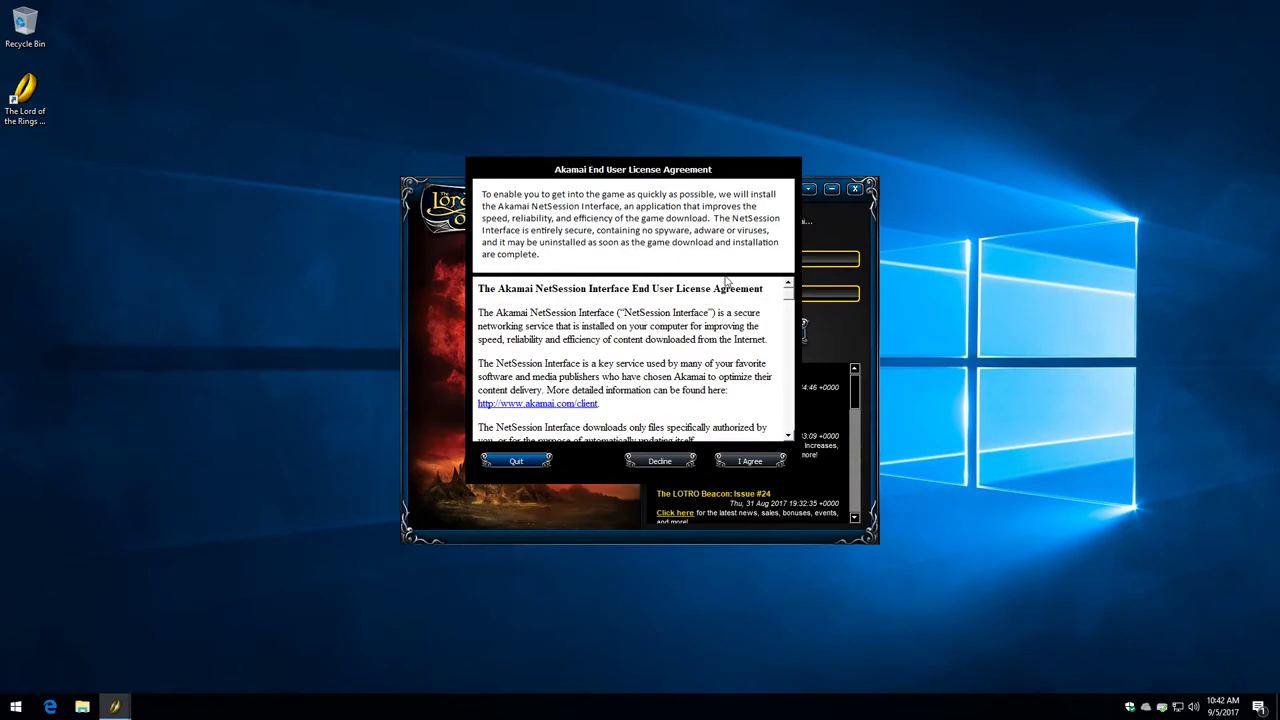
left_click_drag(788, 302, 779, 438)
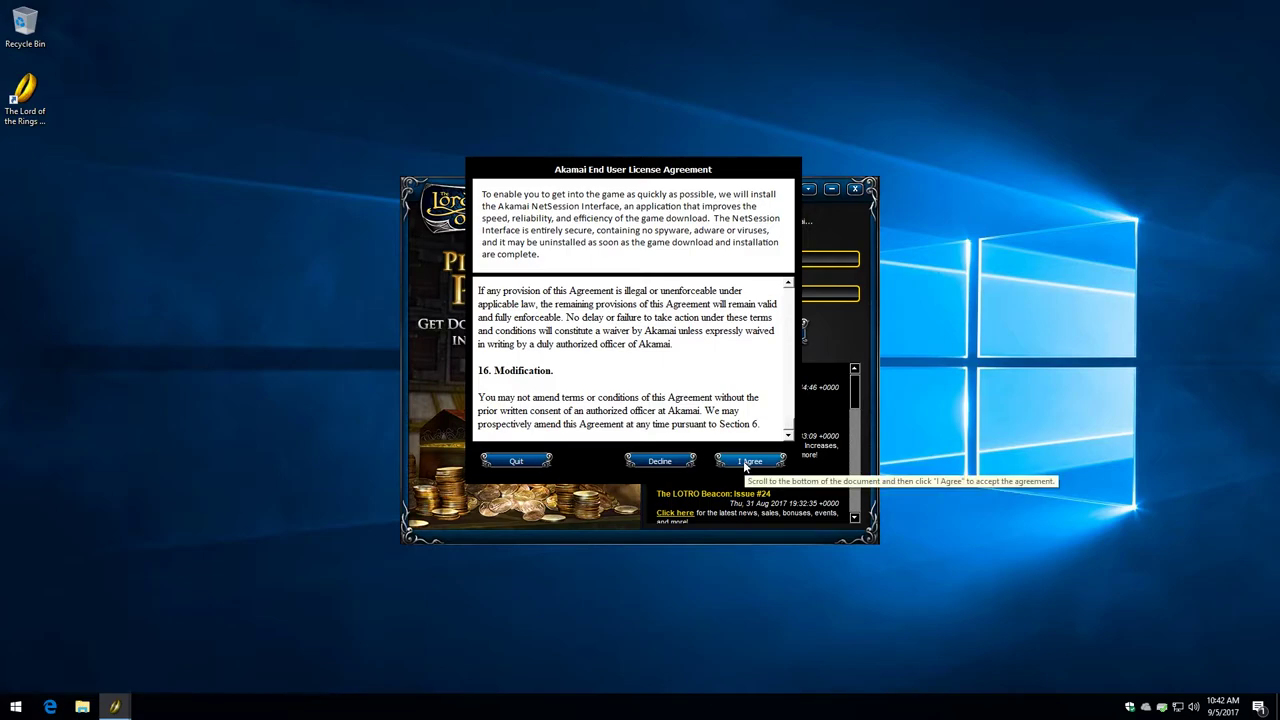
left_click(745, 463)
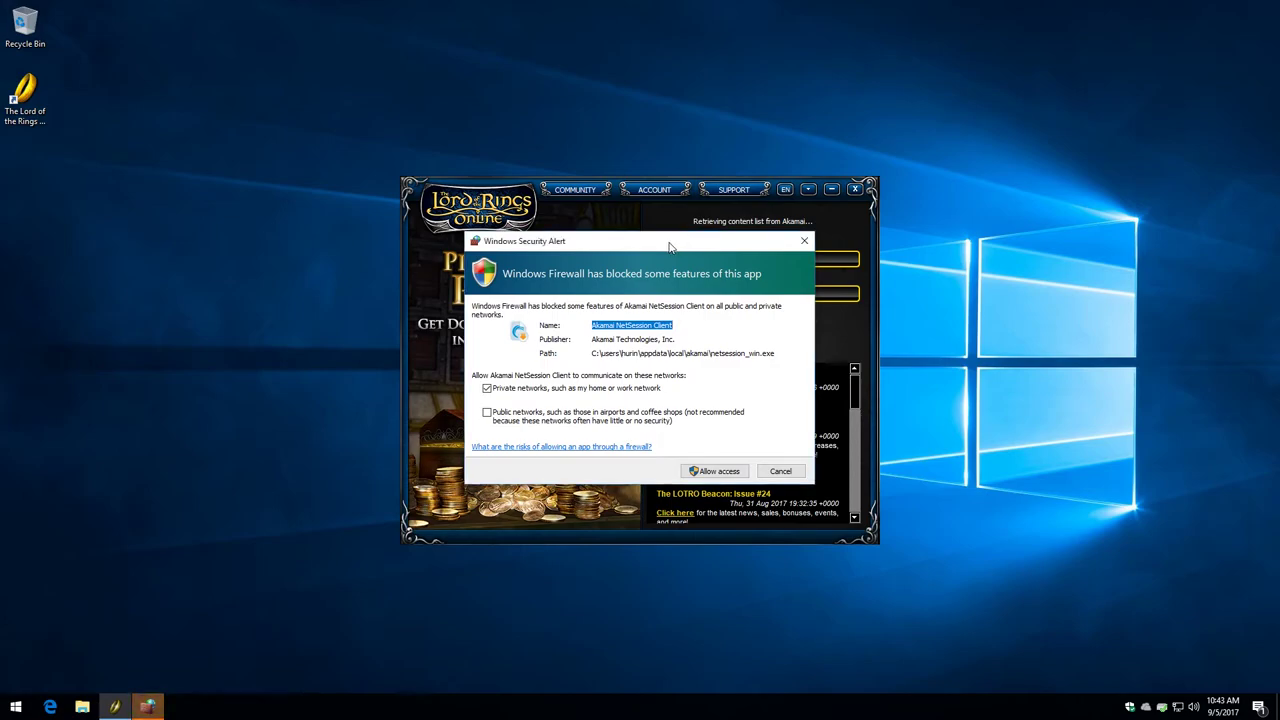
left_click_drag(671, 247, 528, 107)
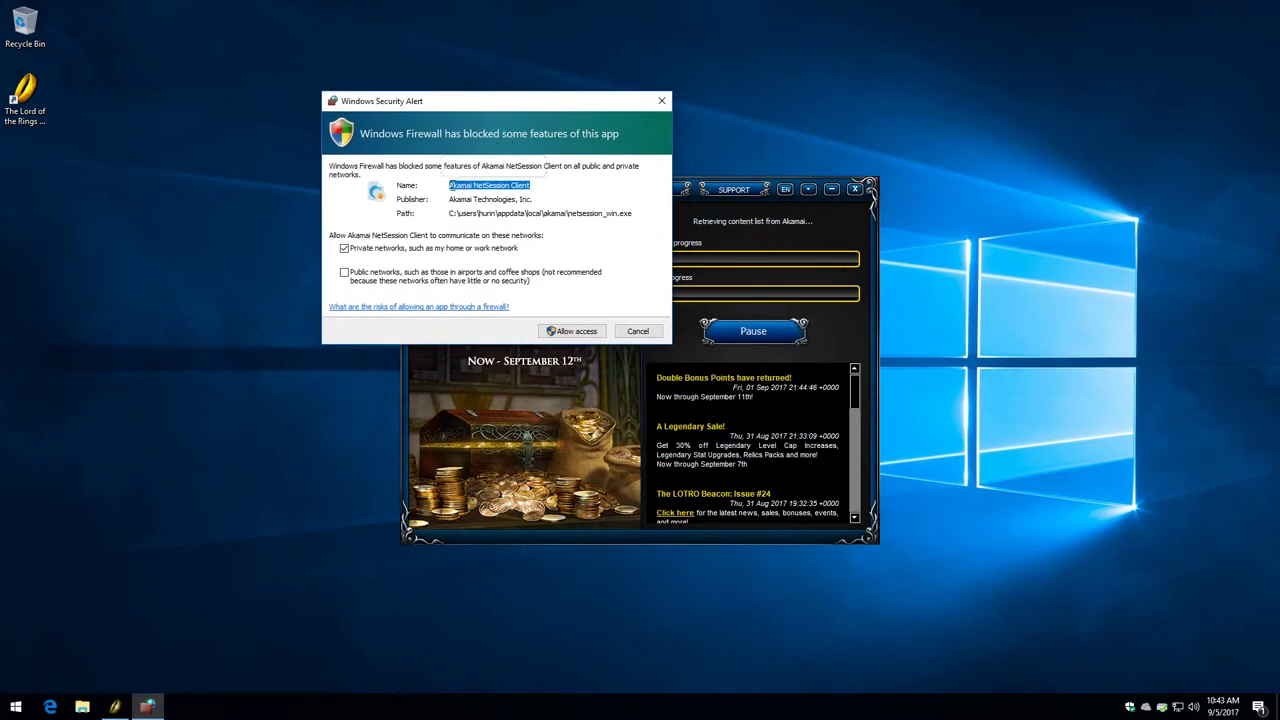
left_click(572, 331)
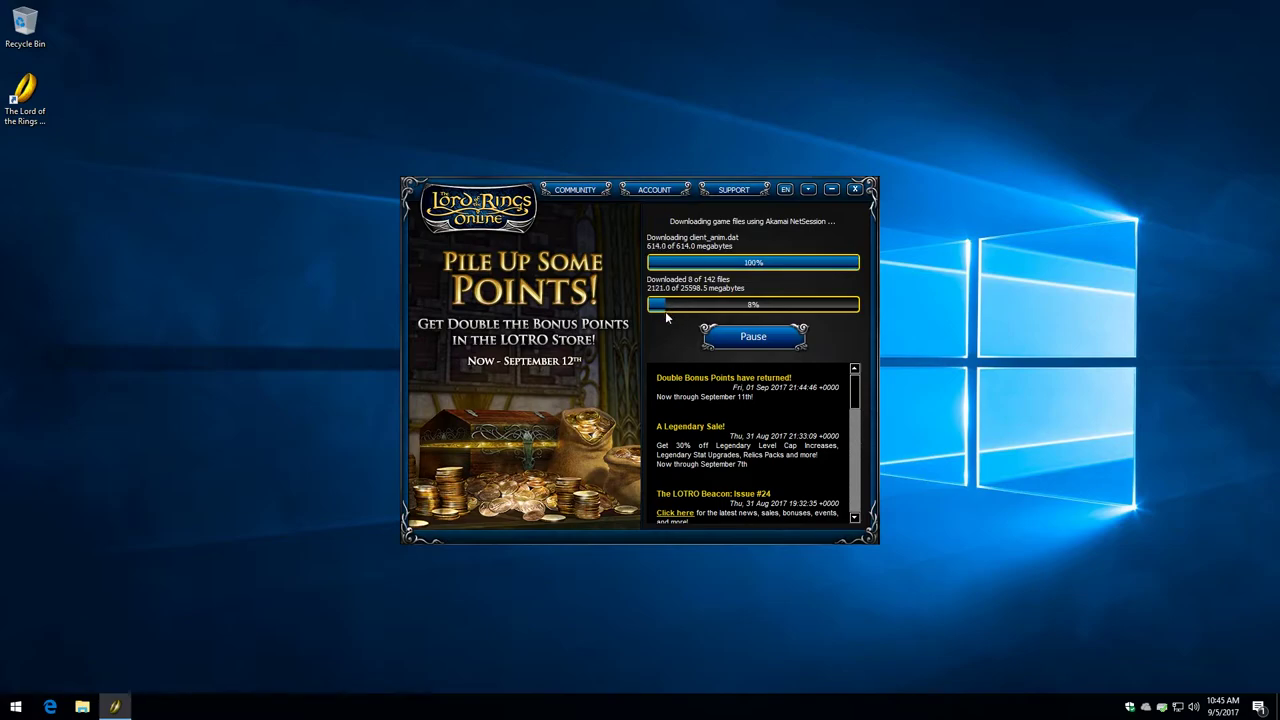
Bring up the taskbar menu with Task Manager while game files download
right_click(356, 708)
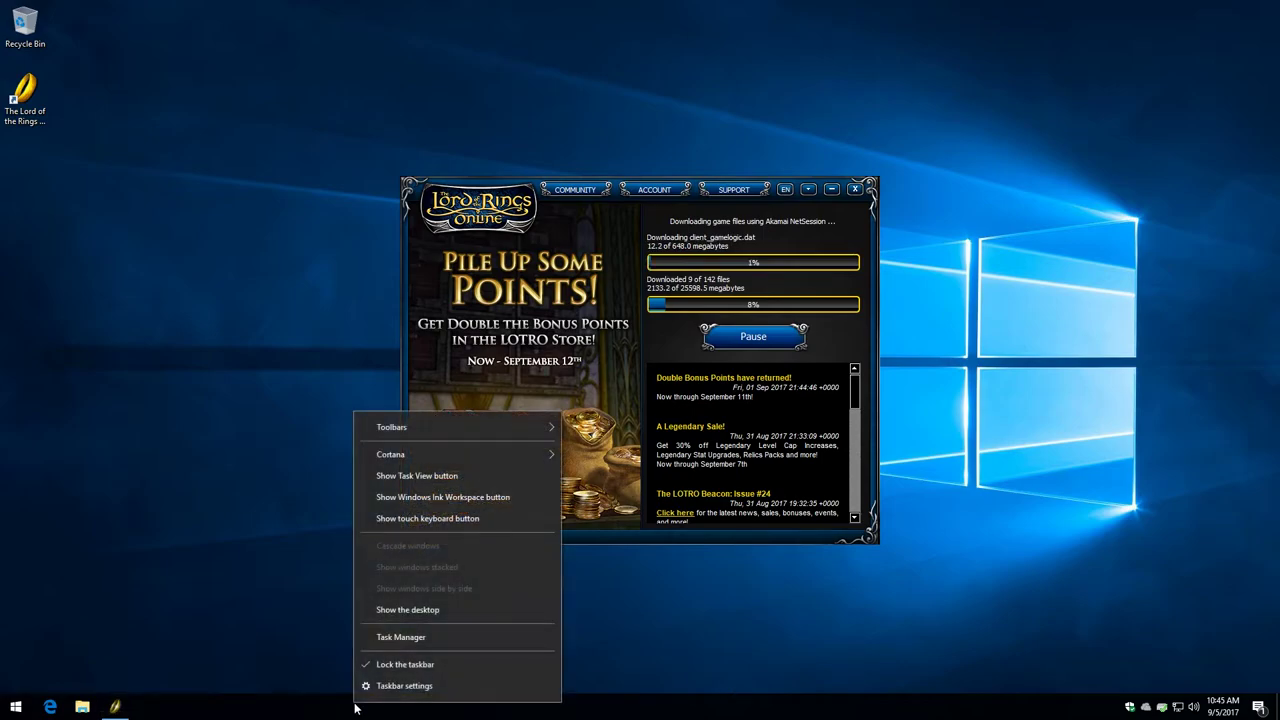
Open Task Manager in full view and show the Ethernet graph on the Performance tab
left_click(383, 640)
left_click(106, 316)
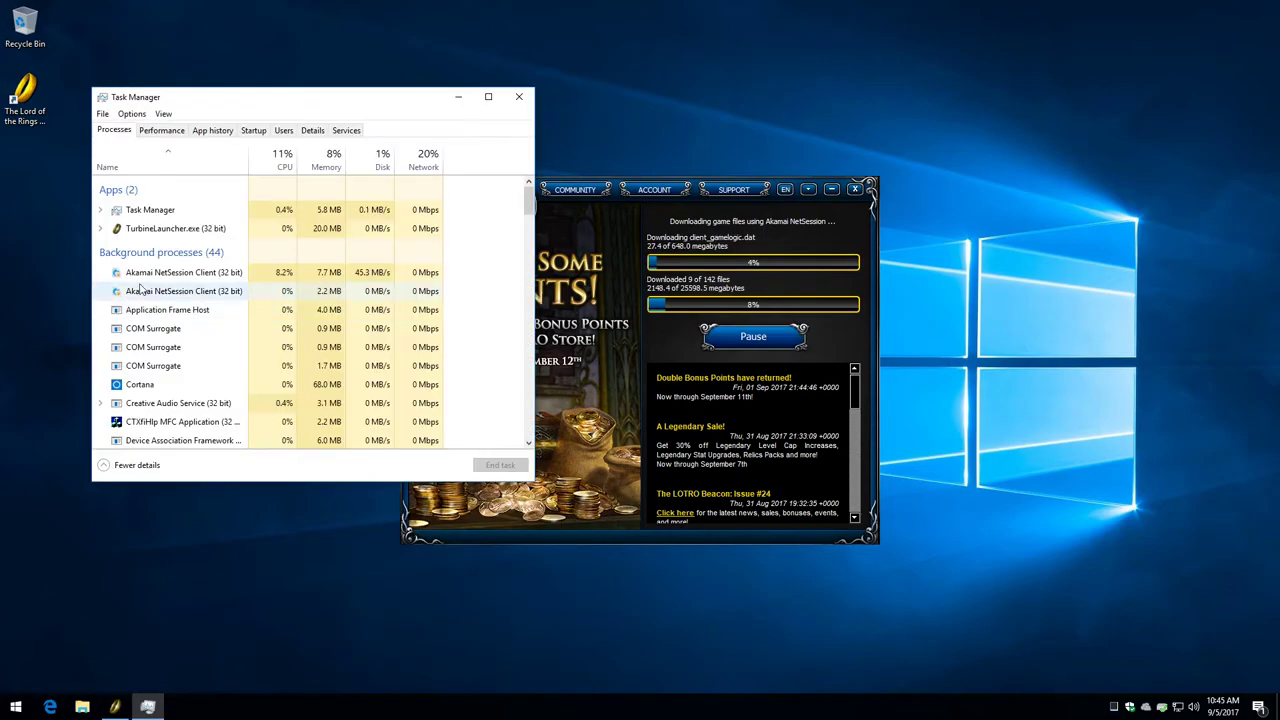
left_click(162, 131)
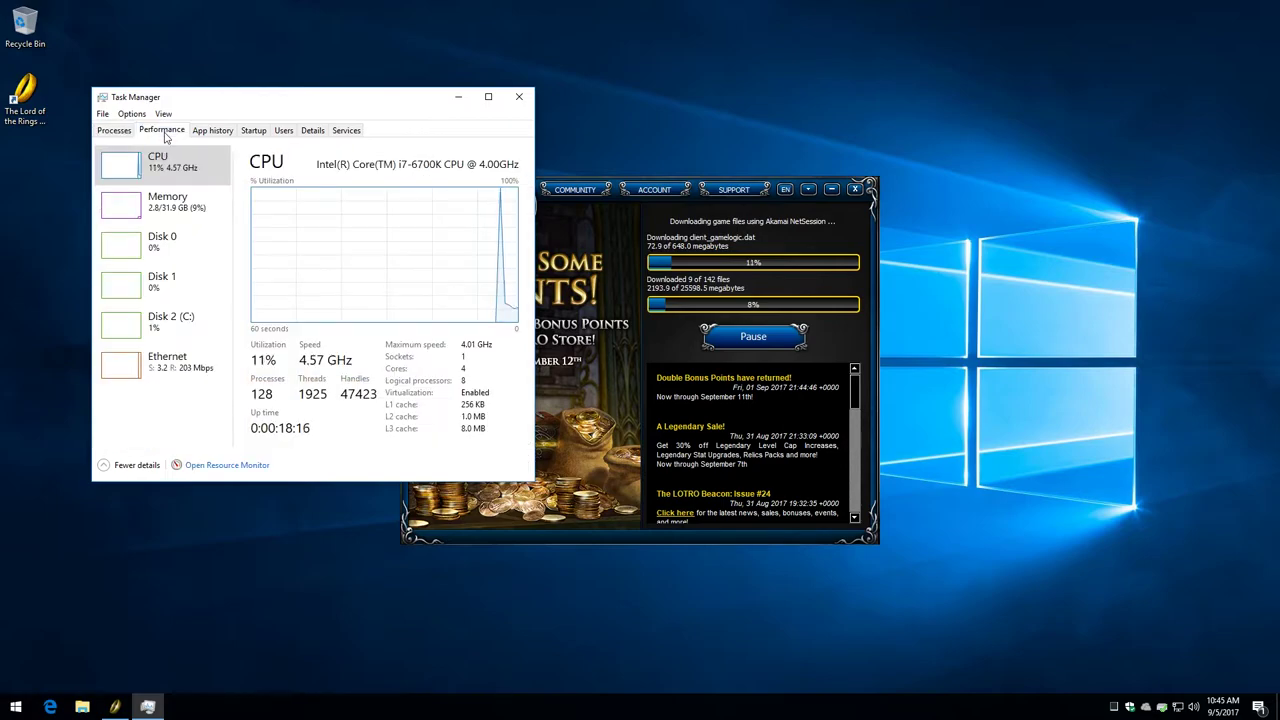
left_click(165, 364)
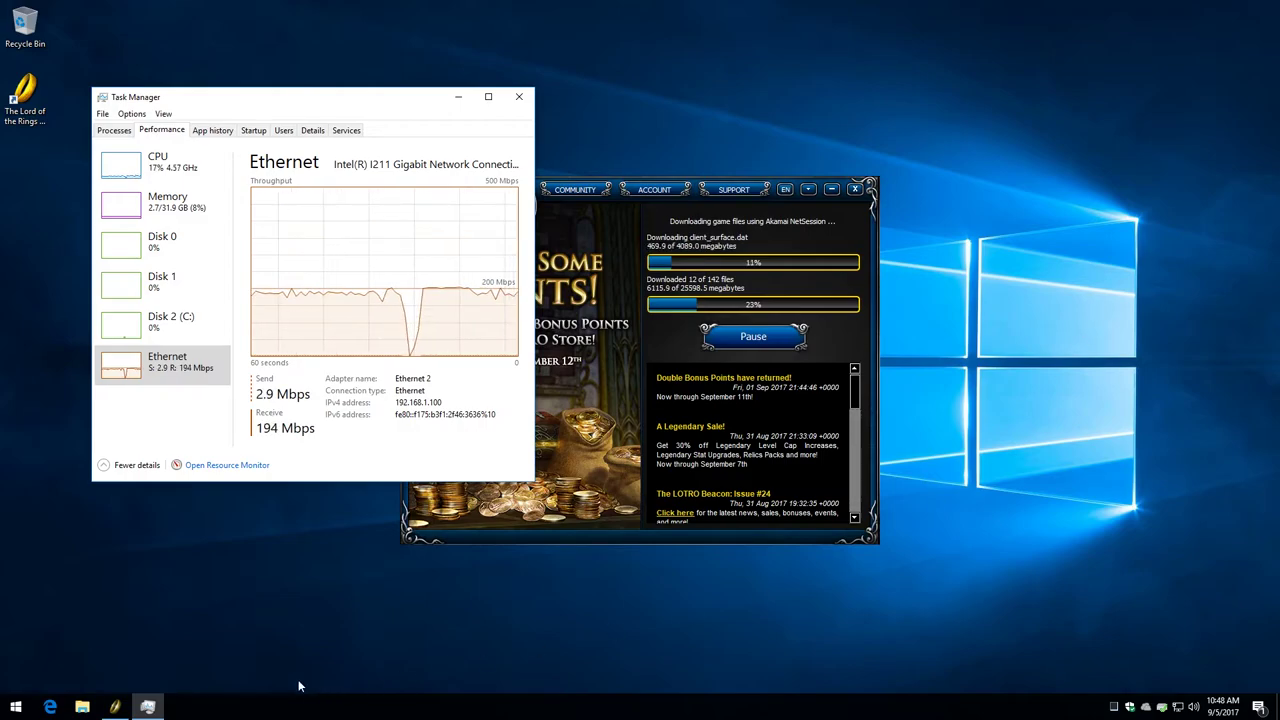
Search Start for 'sleep' and bring up Power & sleep settings
left_click(16, 708)
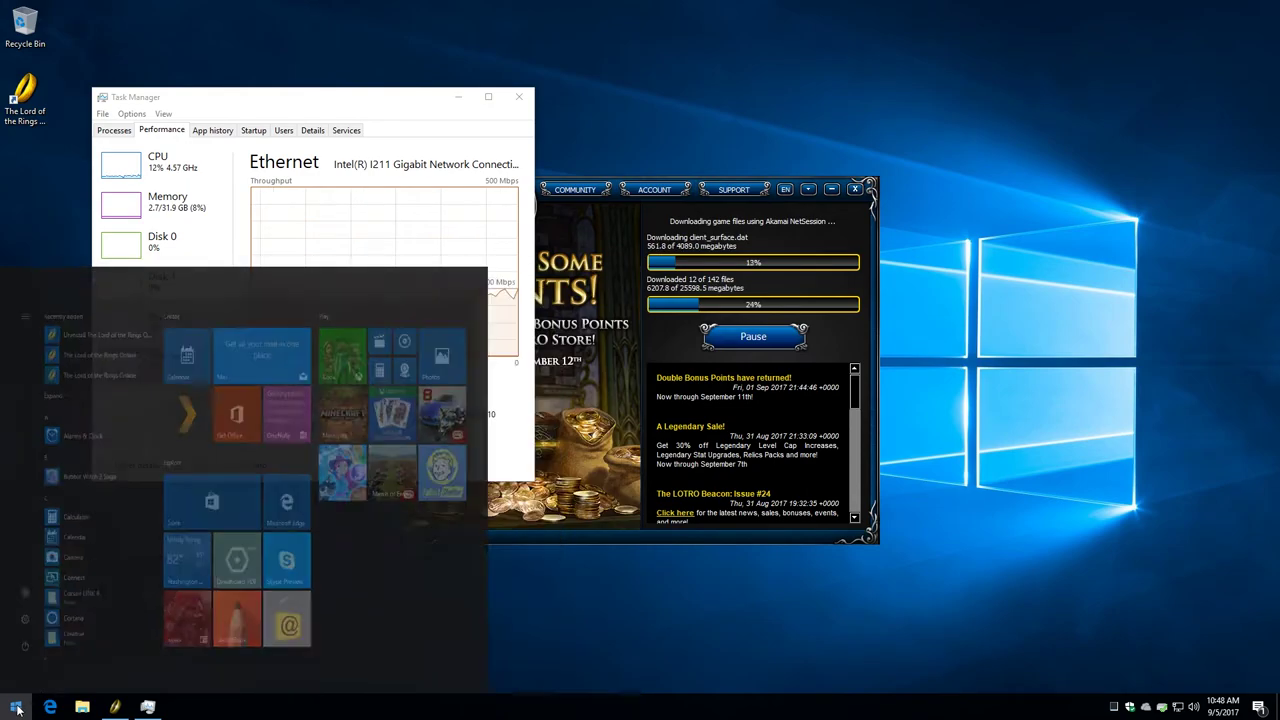
type("sleep")
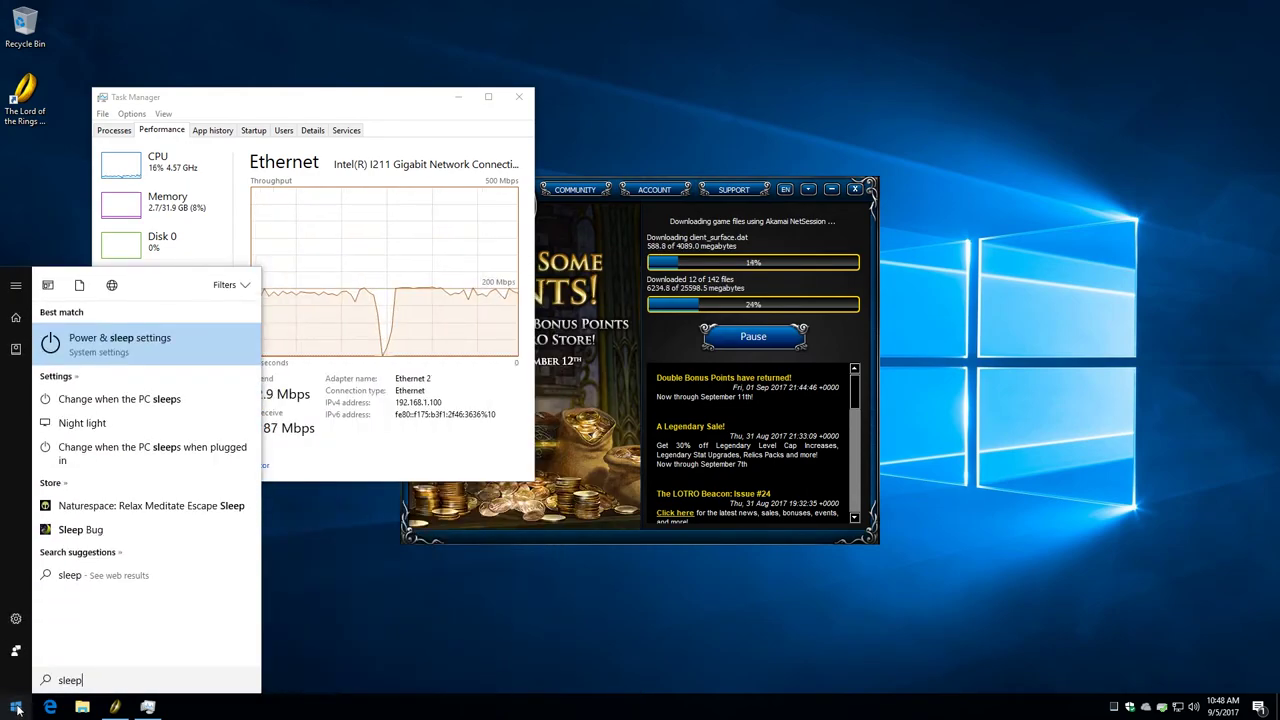
left_click(78, 349)
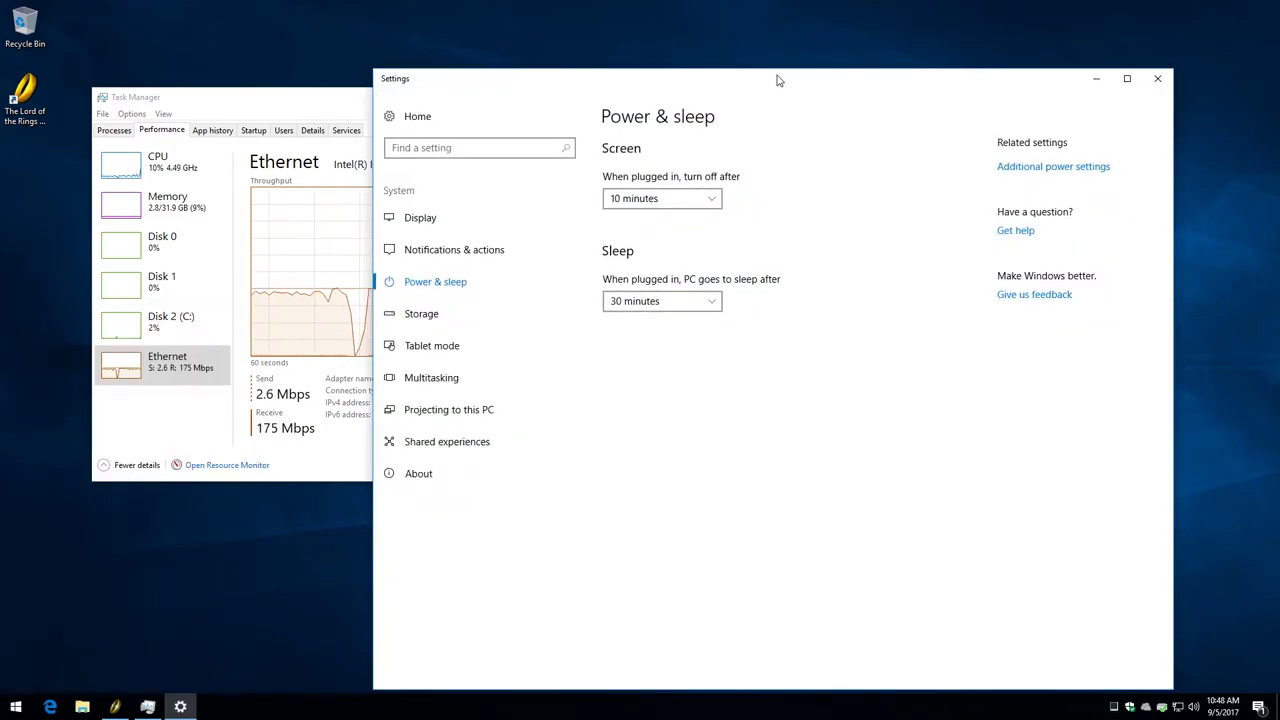
left_click_drag(777, 78, 871, 42)
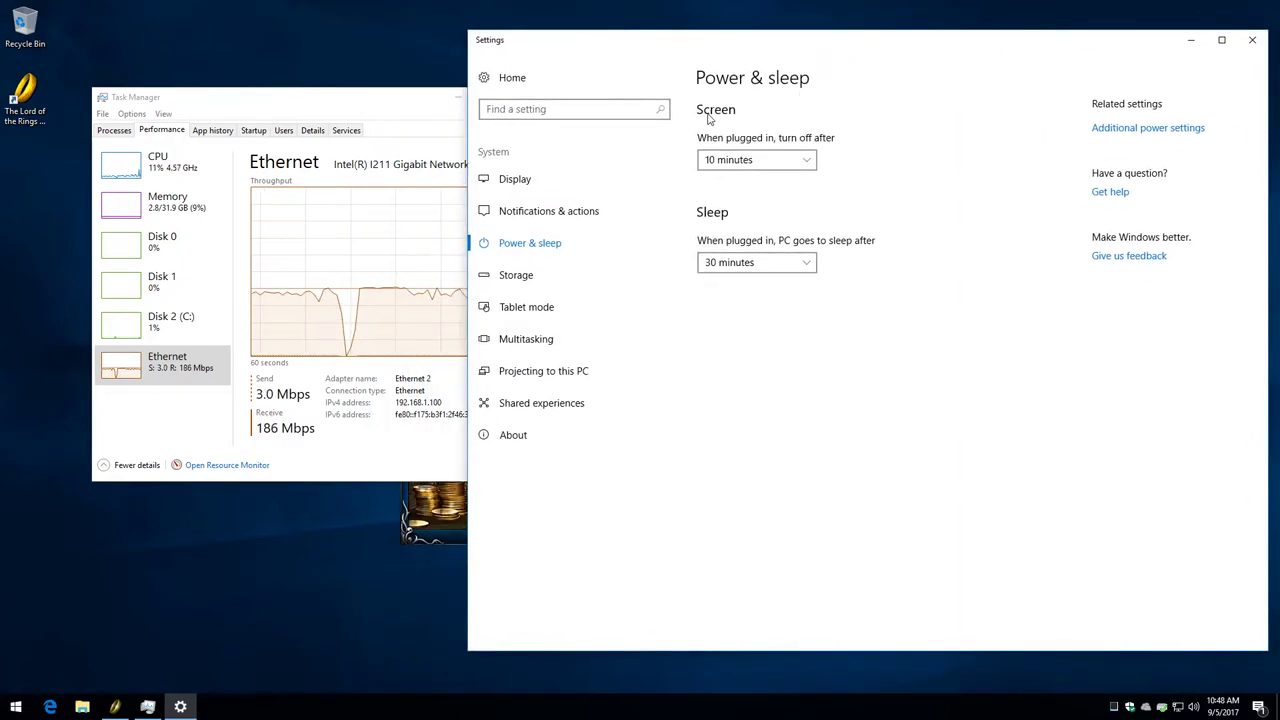
Set the screen turn-off time to Never
left_click(799, 162)
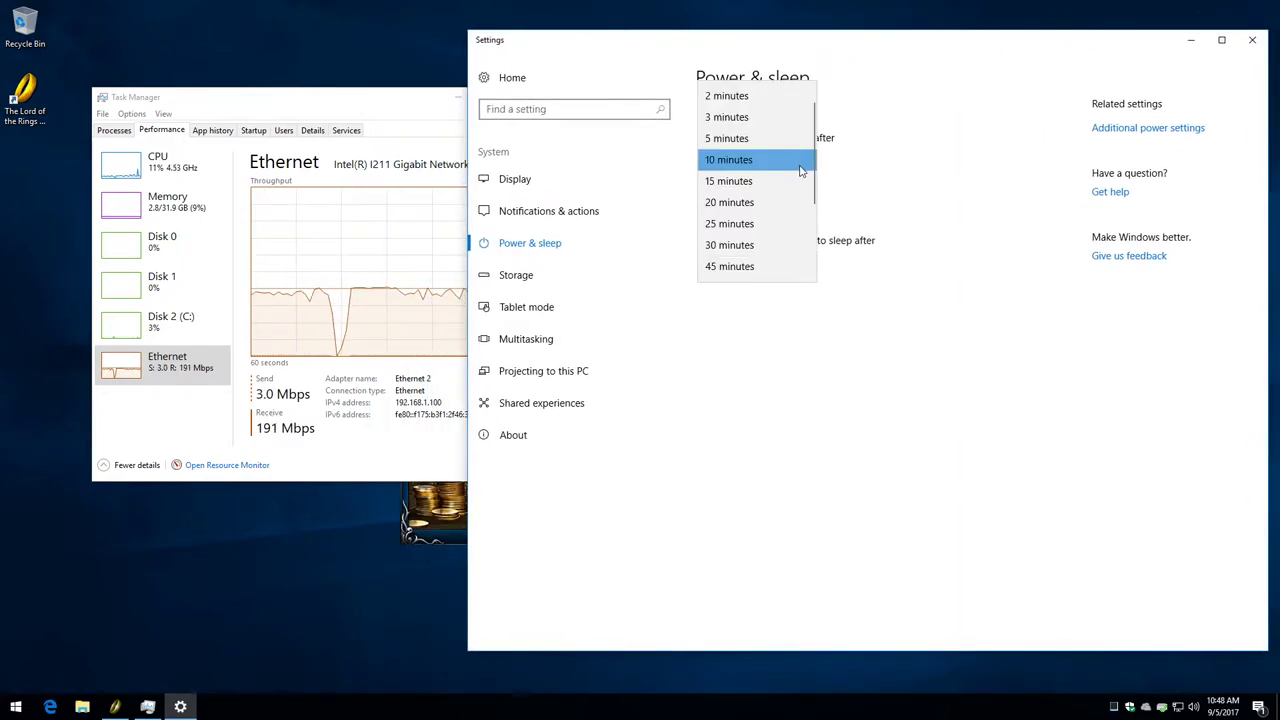
scroll(808, 150, "up", 1)
scroll(817, 217, "down", 2)
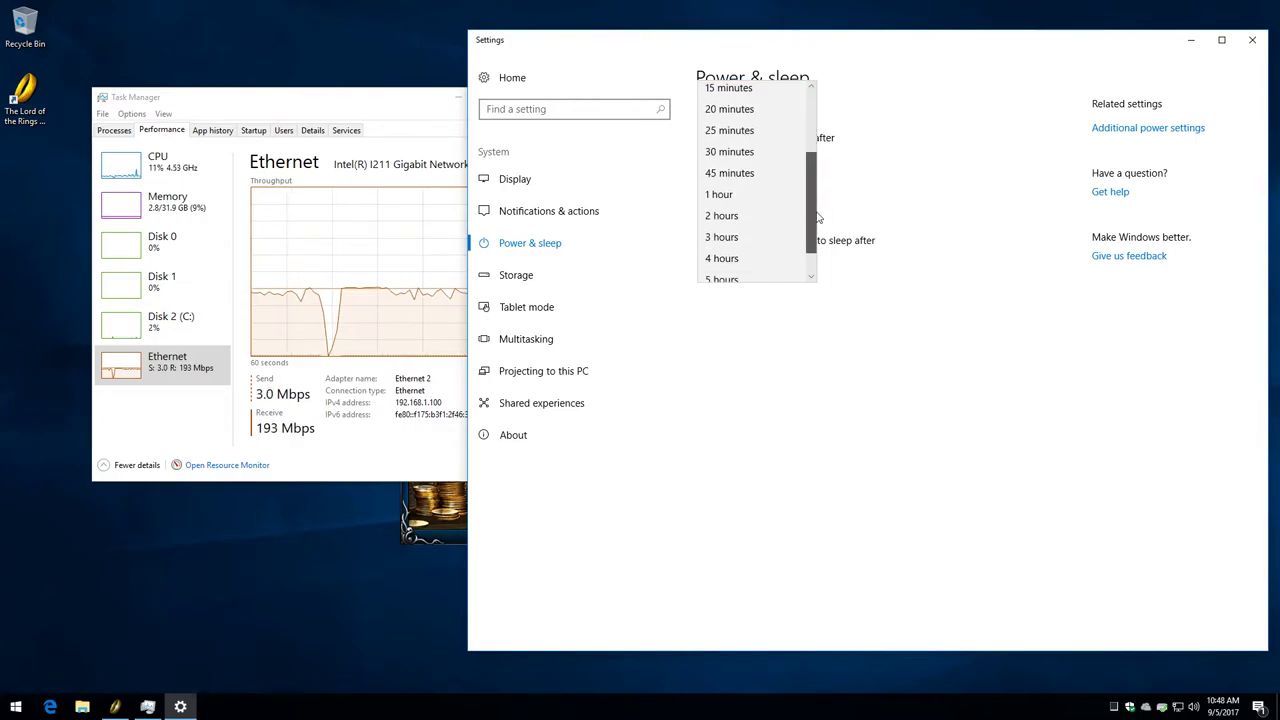
scroll(817, 217, "down", 1)
left_click(760, 266)
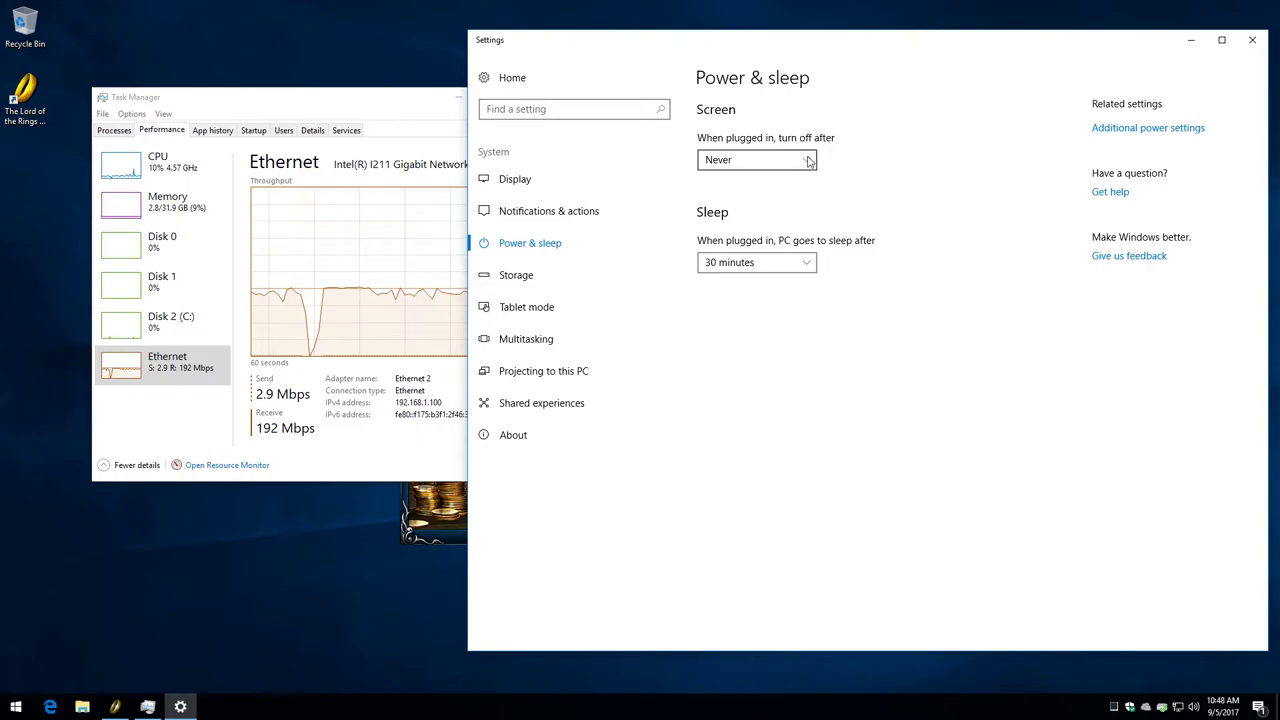
Set the PC sleep time to Never and close Settings
left_click(806, 264)
scroll(809, 313, "down", 2)
scroll(805, 320, "up", 2)
scroll(791, 354, "down", 2)
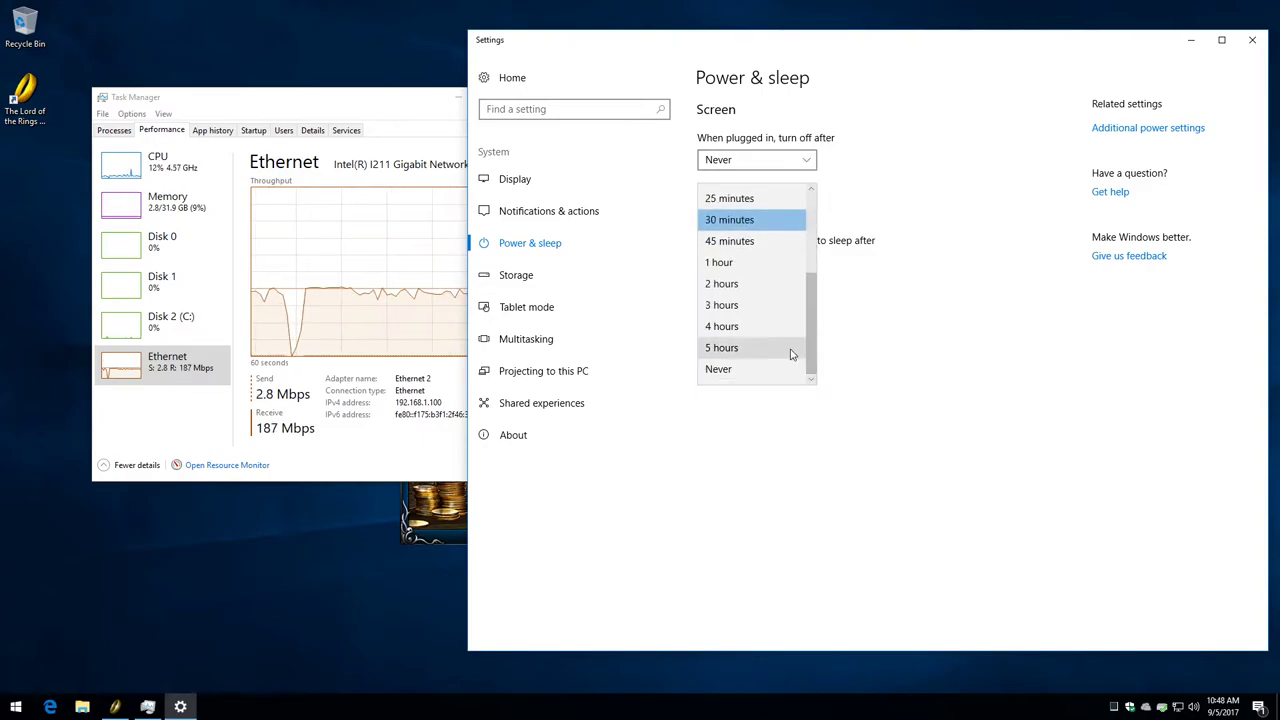
left_click(757, 369)
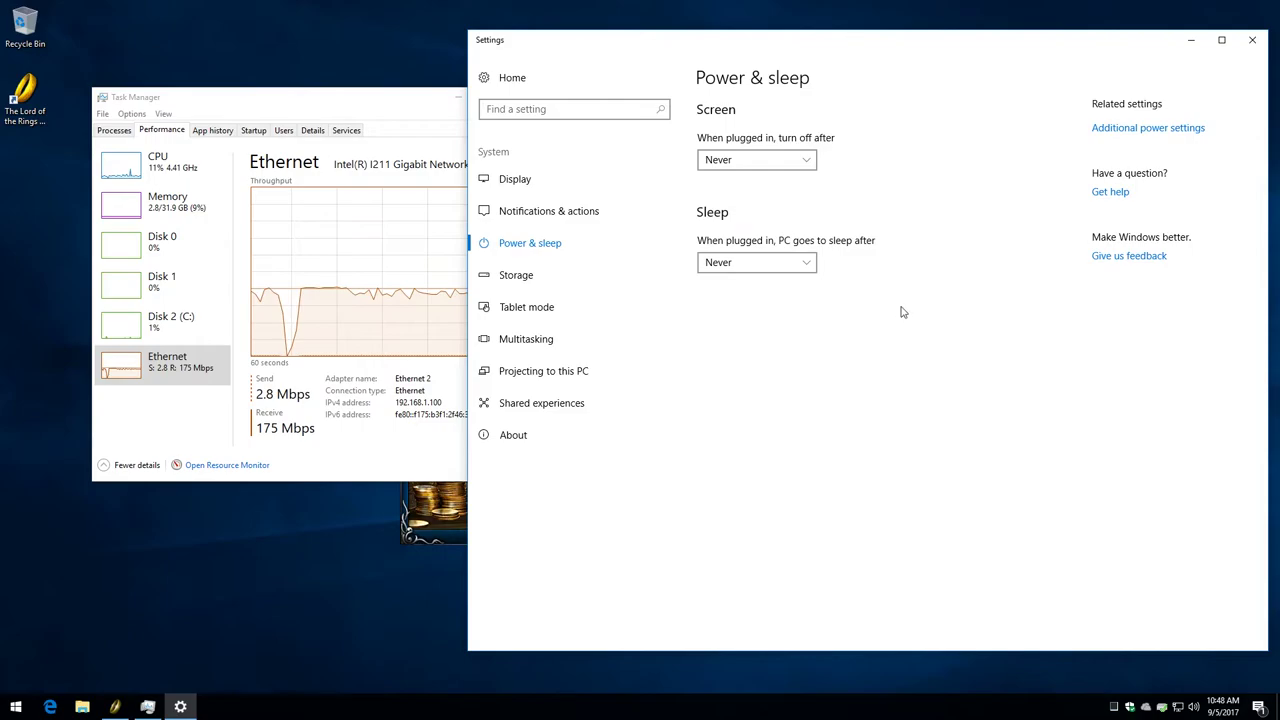
left_click(1255, 50)
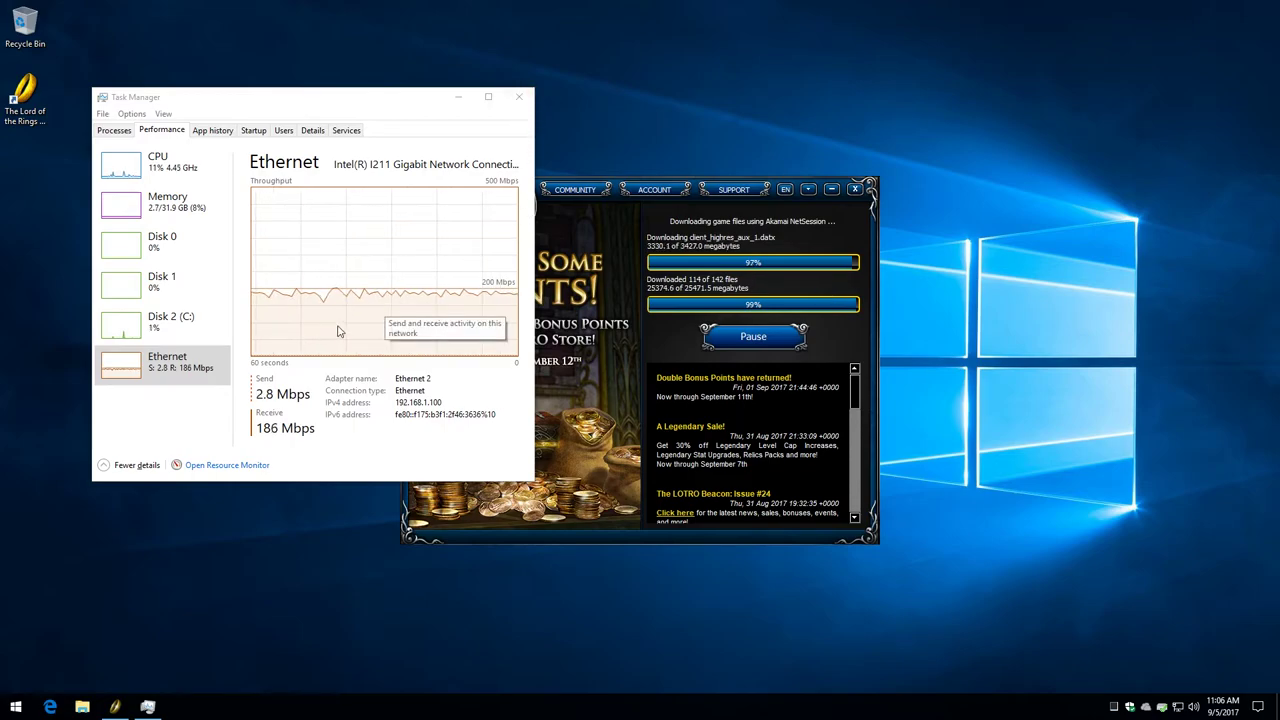
Close Task Manager once the game data download reaches 100%
left_click(519, 97)
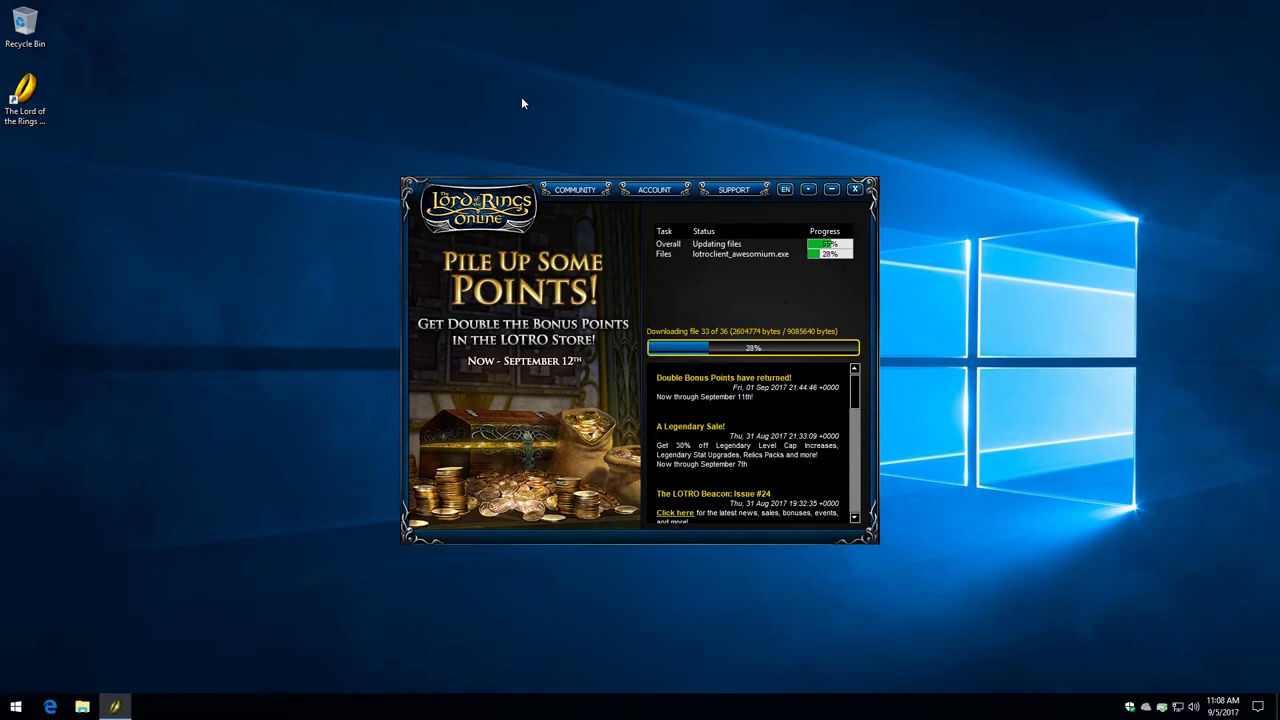
Select a taskbar button while the launcher finishes updating to its login screen
left_click(82, 707)
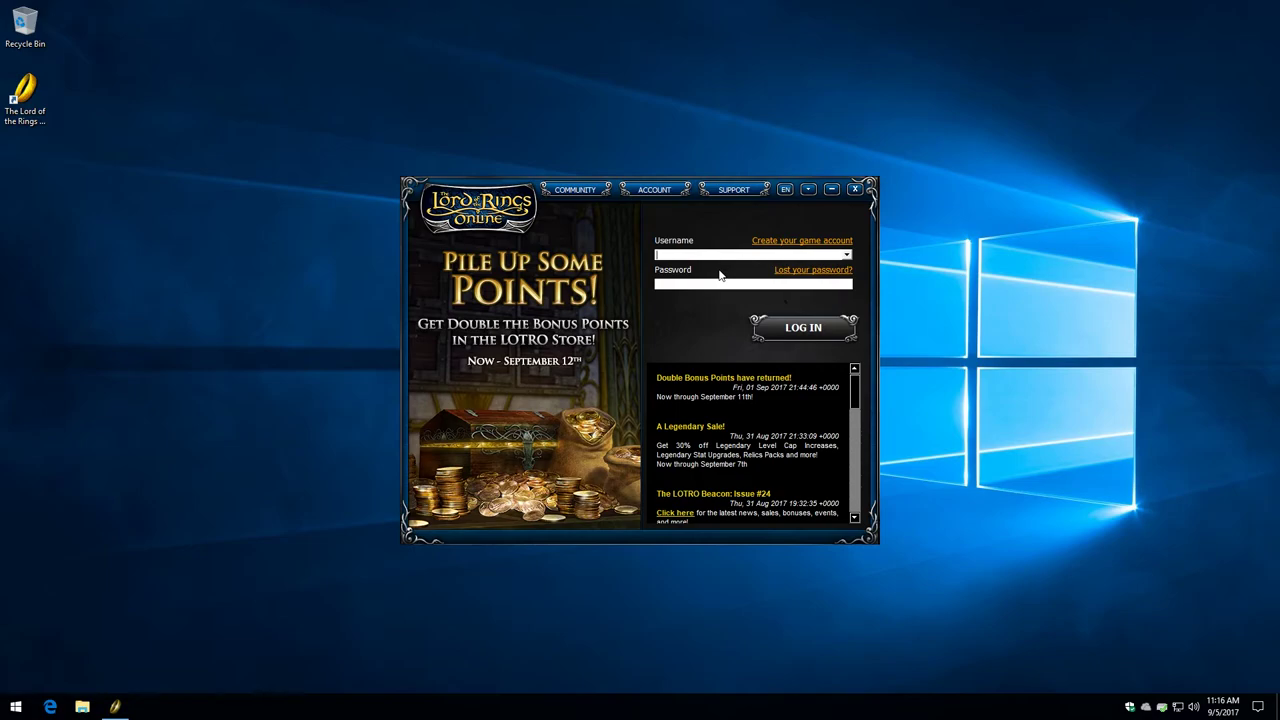
Focus the loaded LOTRO launcher so its empty username and password fields are ready
left_click(668, 256)
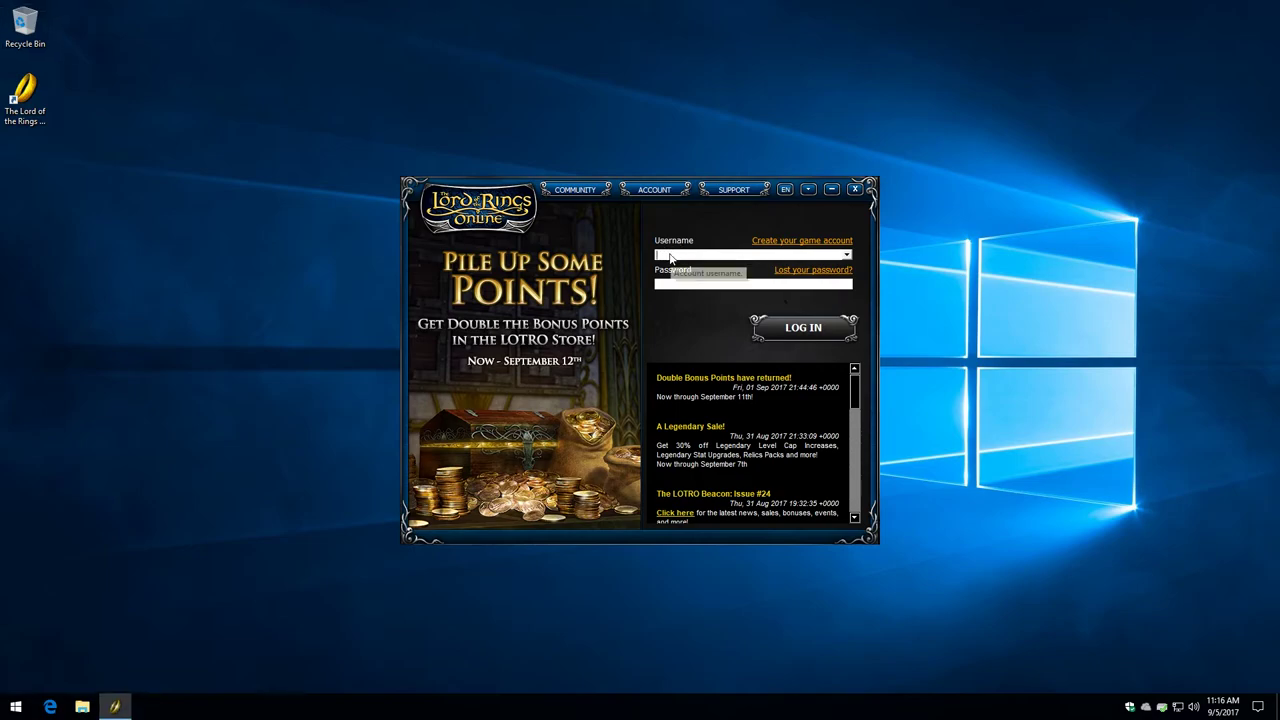
Sign in to the LOTRO launcher with the account username and password
type("hun")
key("Tab")
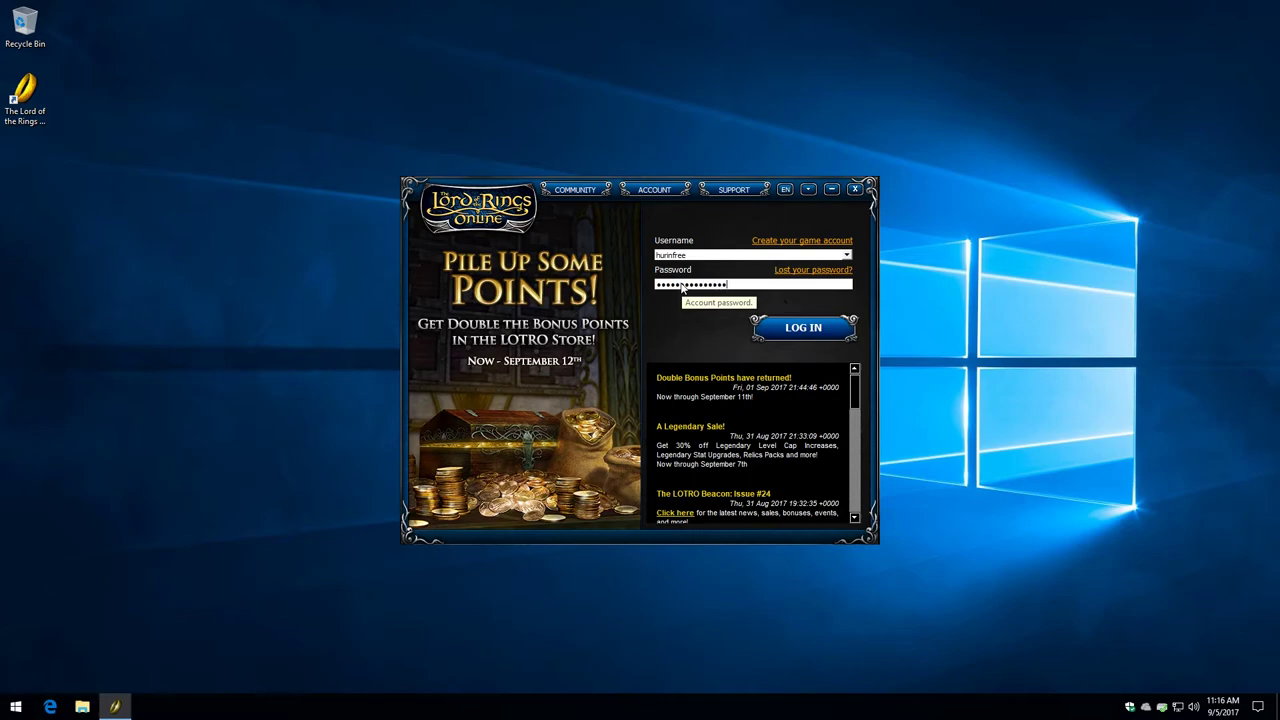
key("Return")
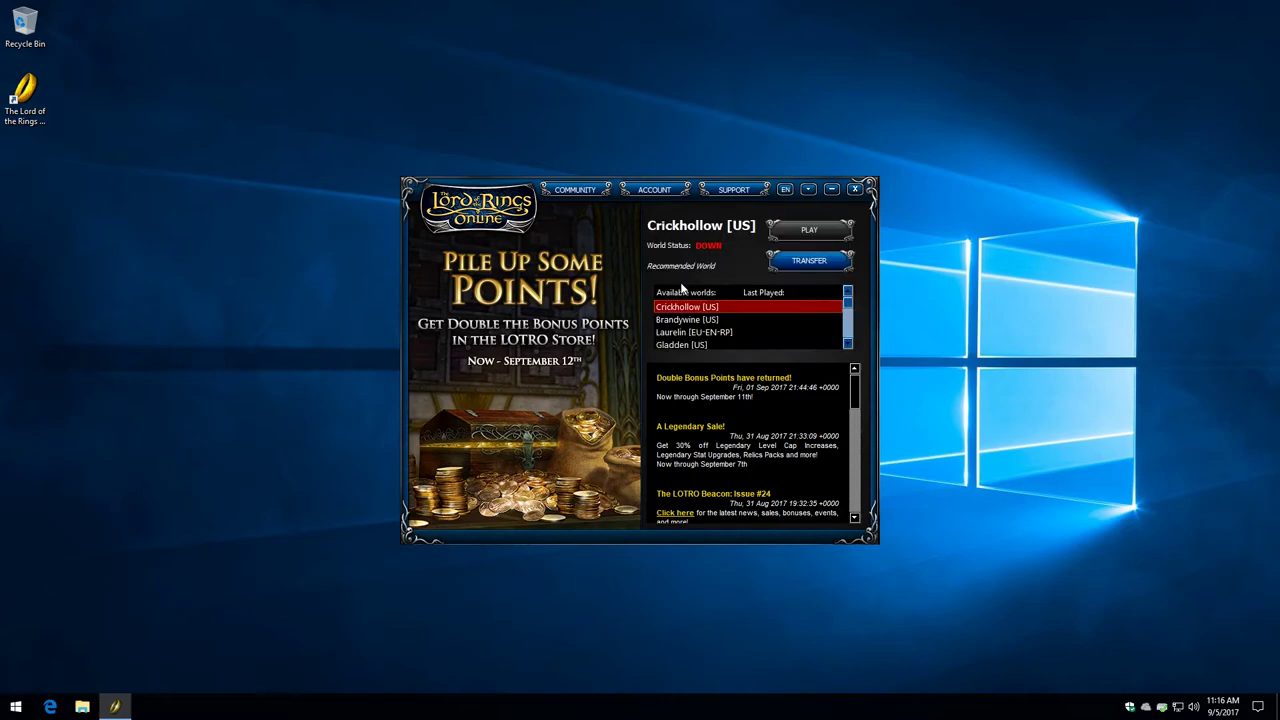
Select the Landroval [US-RE] world from the list and start playing on it
left_click(847, 345)
left_click(847, 345)
left_click(847, 345)
left_click(711, 320)
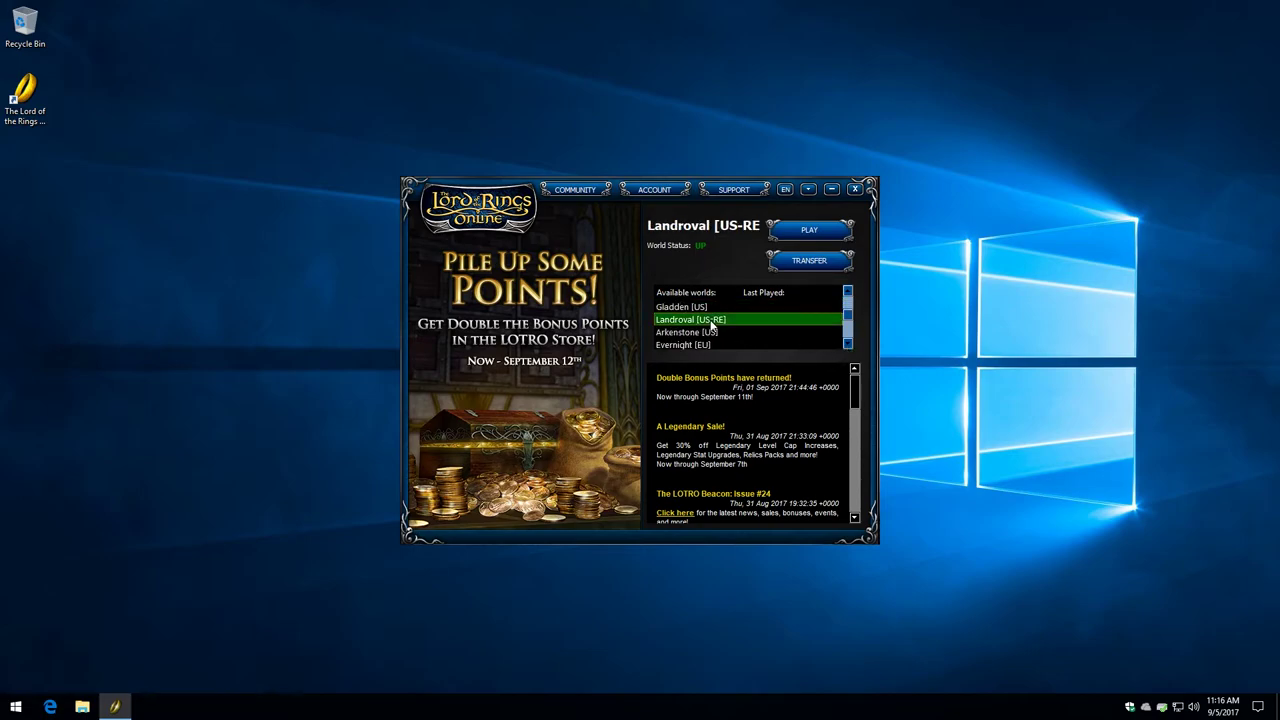
double_click(711, 321)
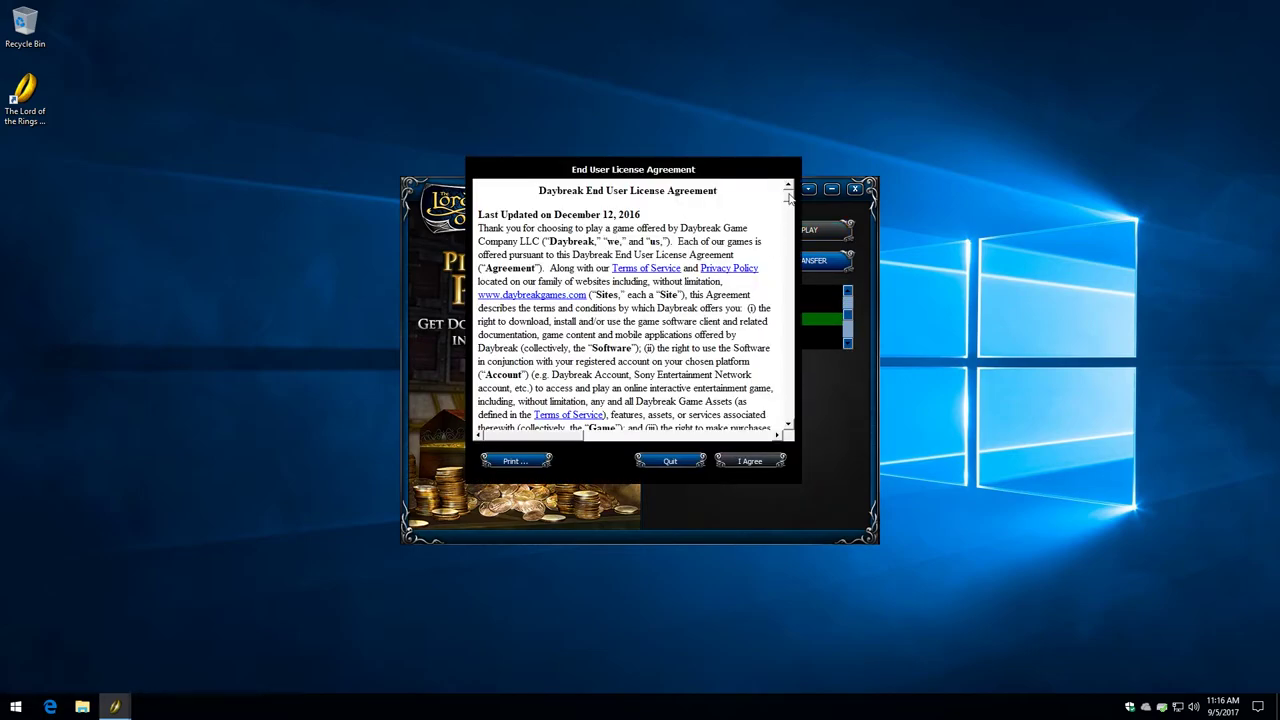
Scroll through and agree to both the Daybreak EULA and the Terms of Service
left_click_drag(789, 197, 792, 428)
left_click(750, 460)
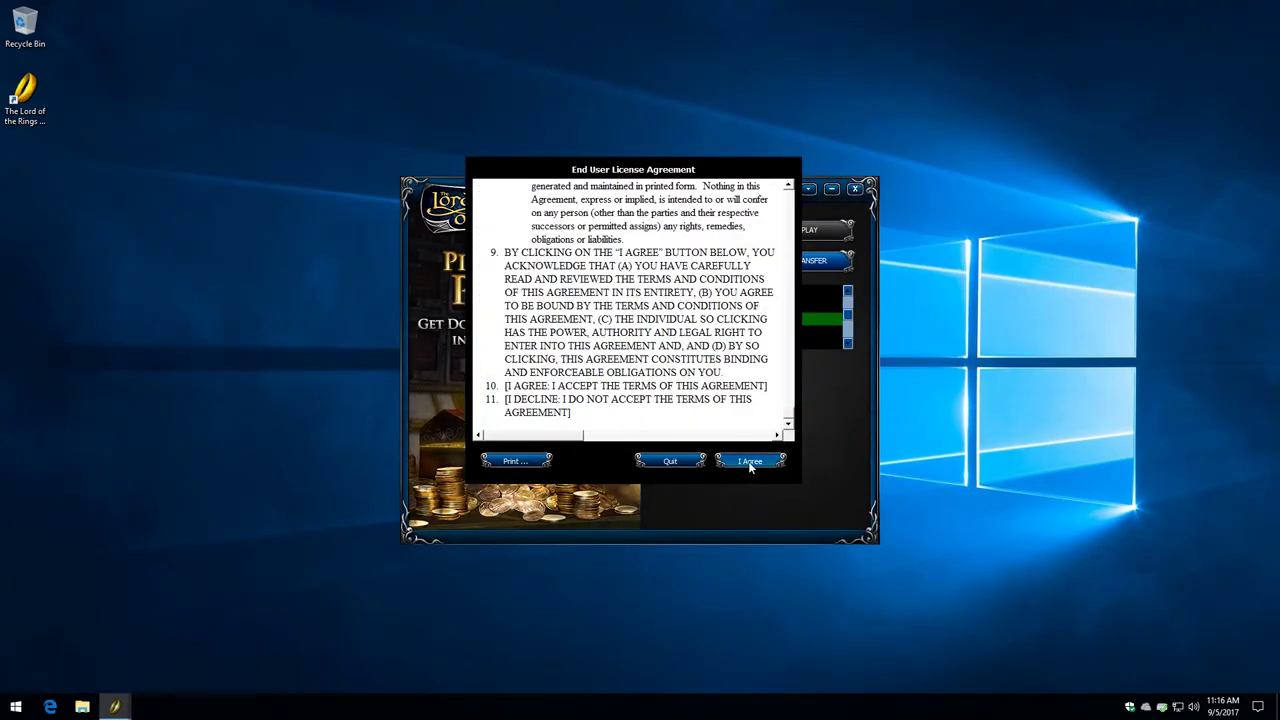
left_click_drag(786, 197, 786, 435)
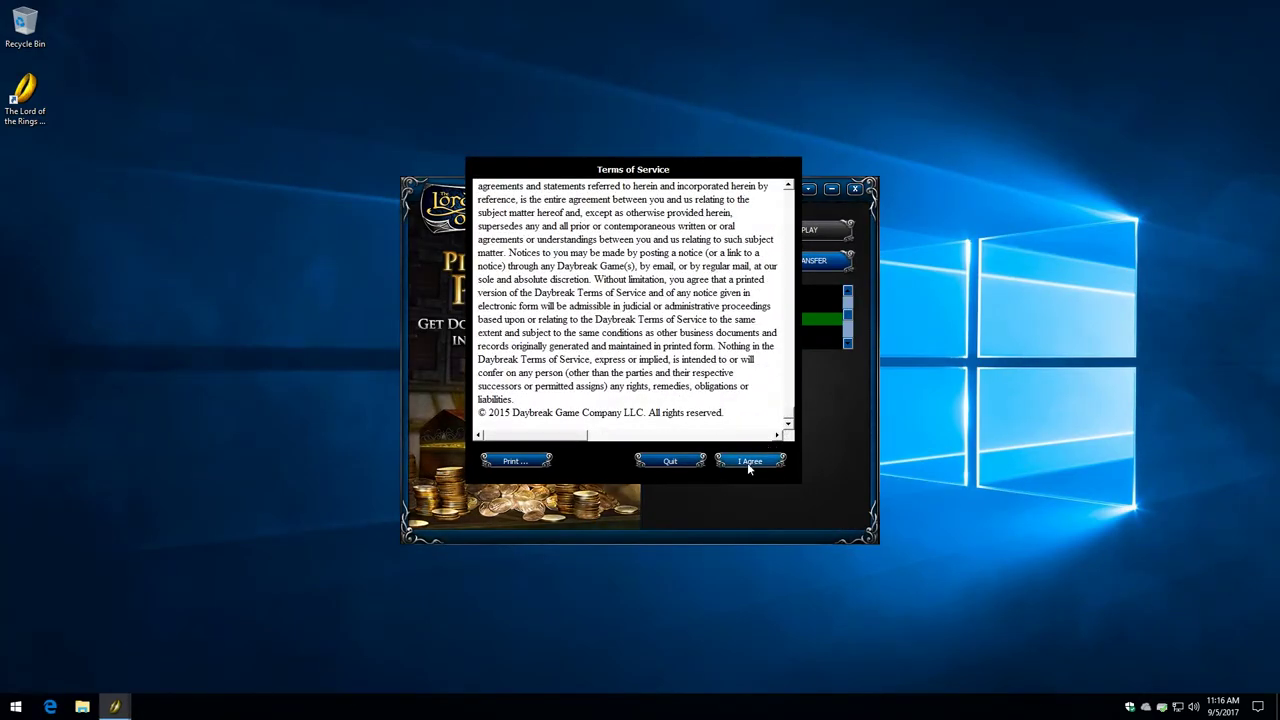
left_click(750, 461)
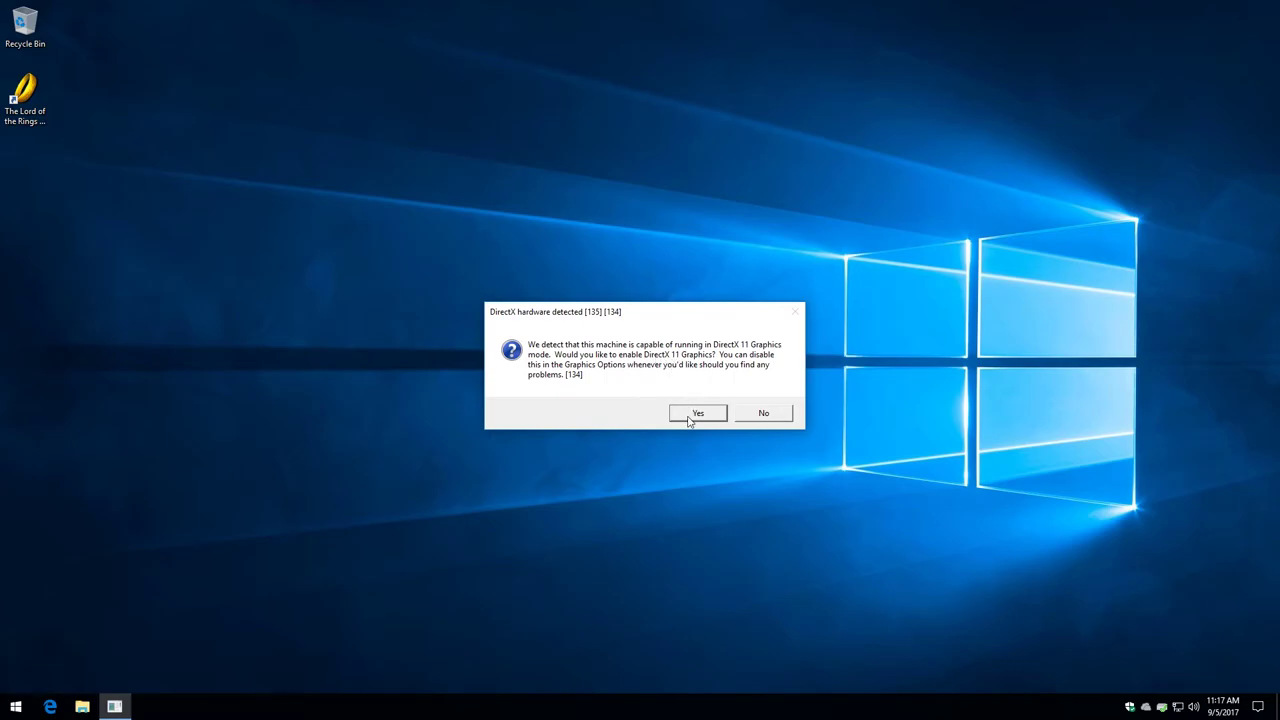
Enable DirectX 11 graphics, then allow the game client through the firewall on private networks
left_click(687, 420)
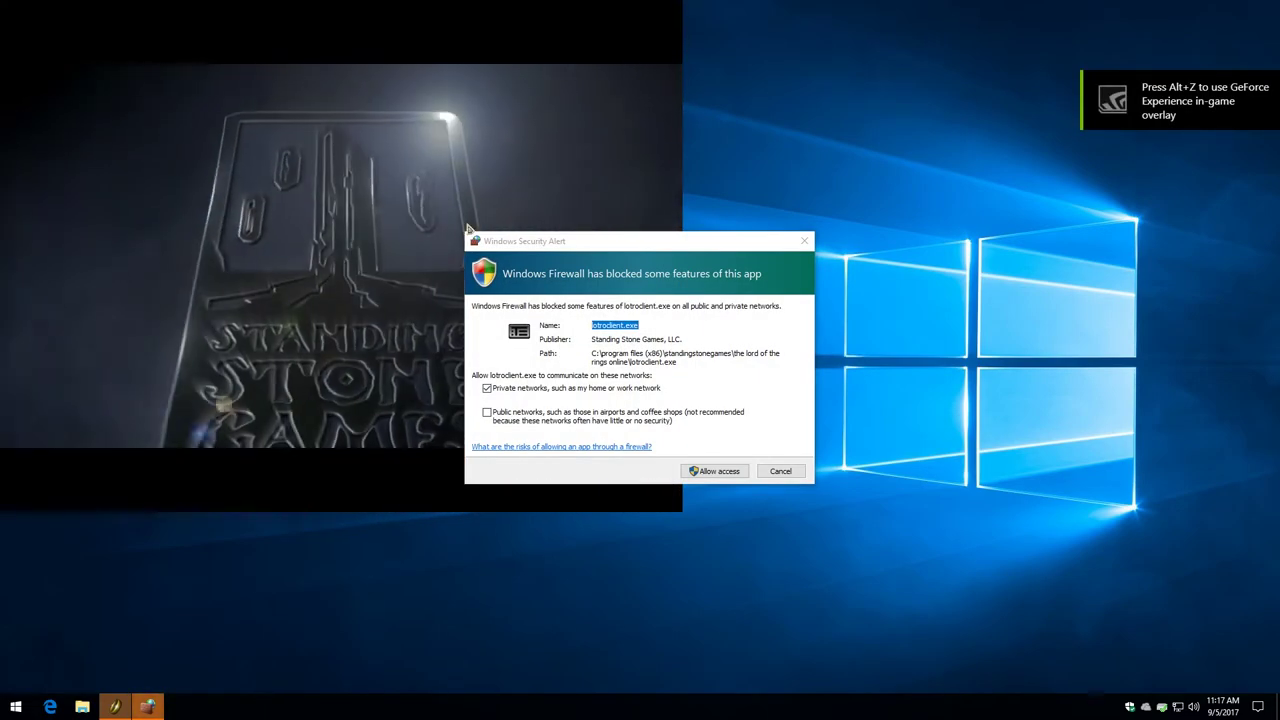
left_click_drag(550, 247, 590, 234)
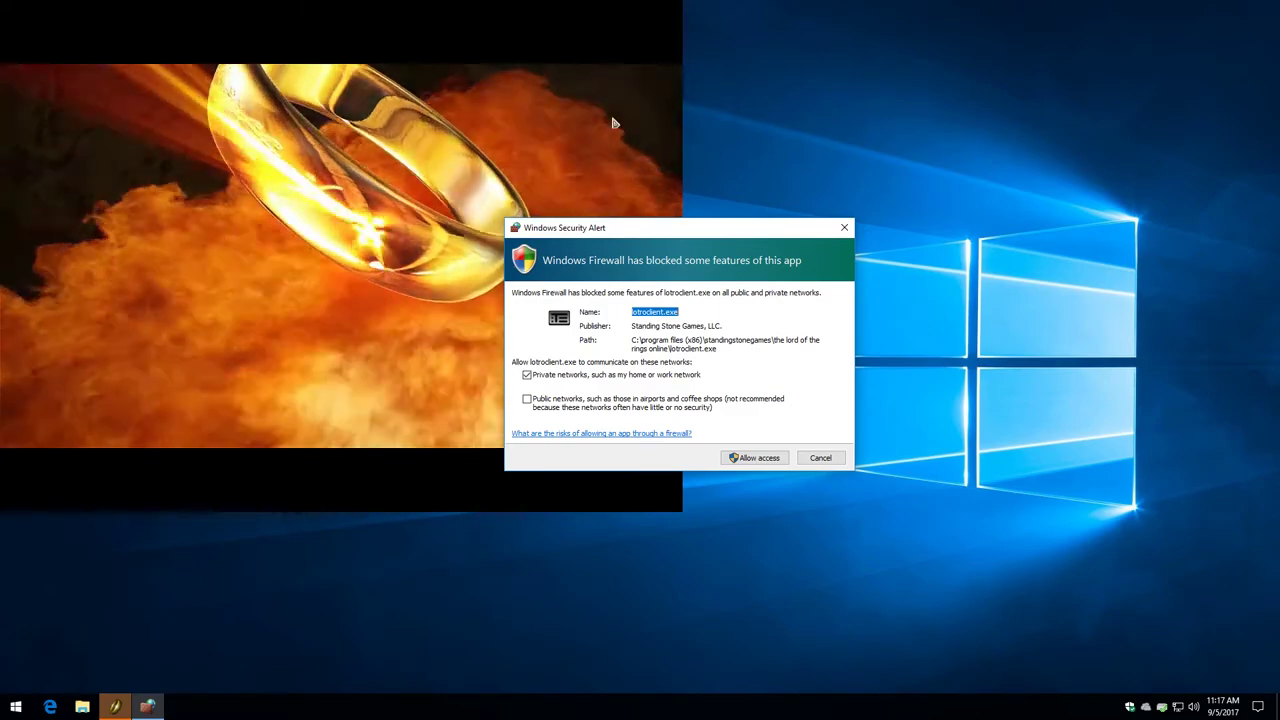
left_click_drag(654, 231, 359, 141)
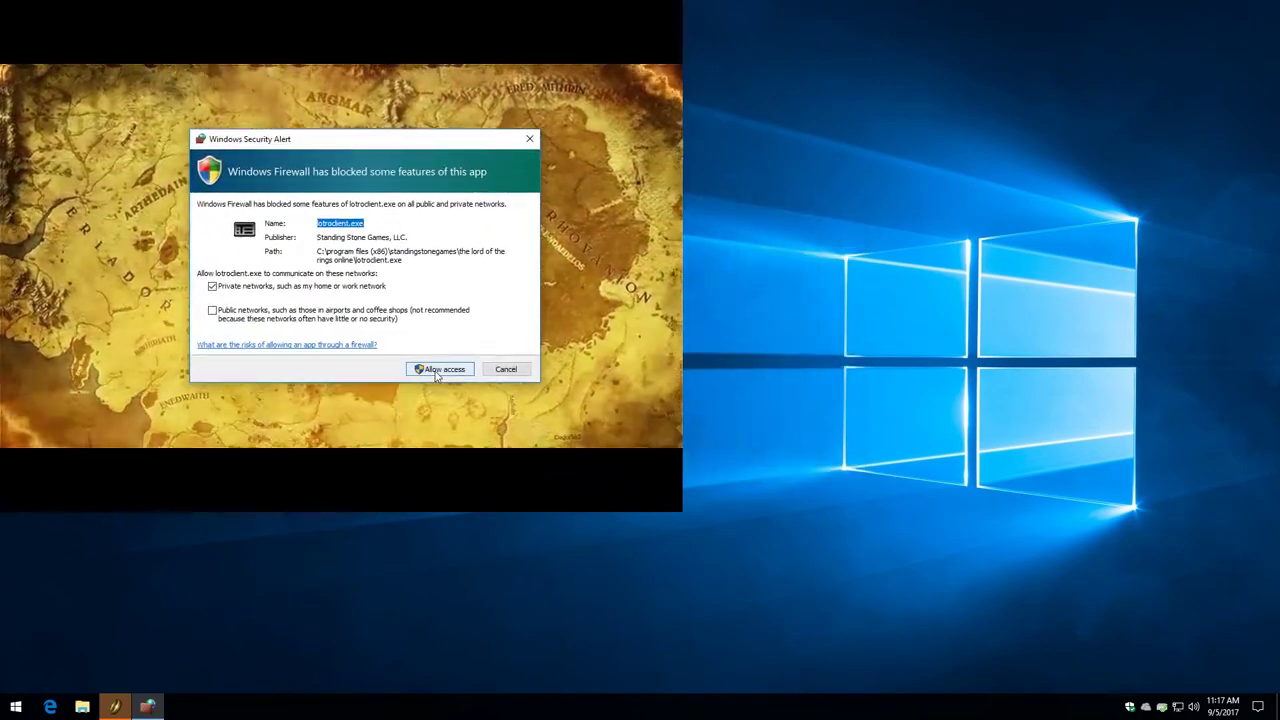
left_click(432, 369)
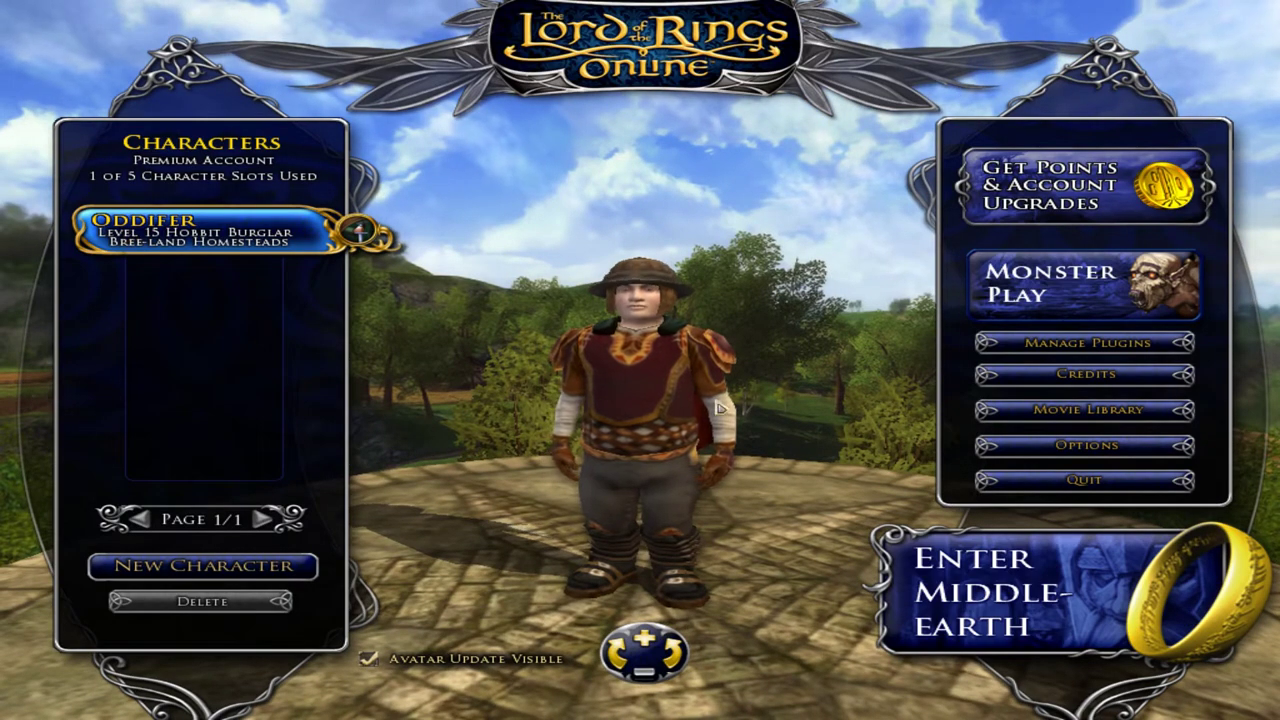
Drag the Audio options' Master Volume slider down to 0.01 and accept the change
left_click(1014, 453)
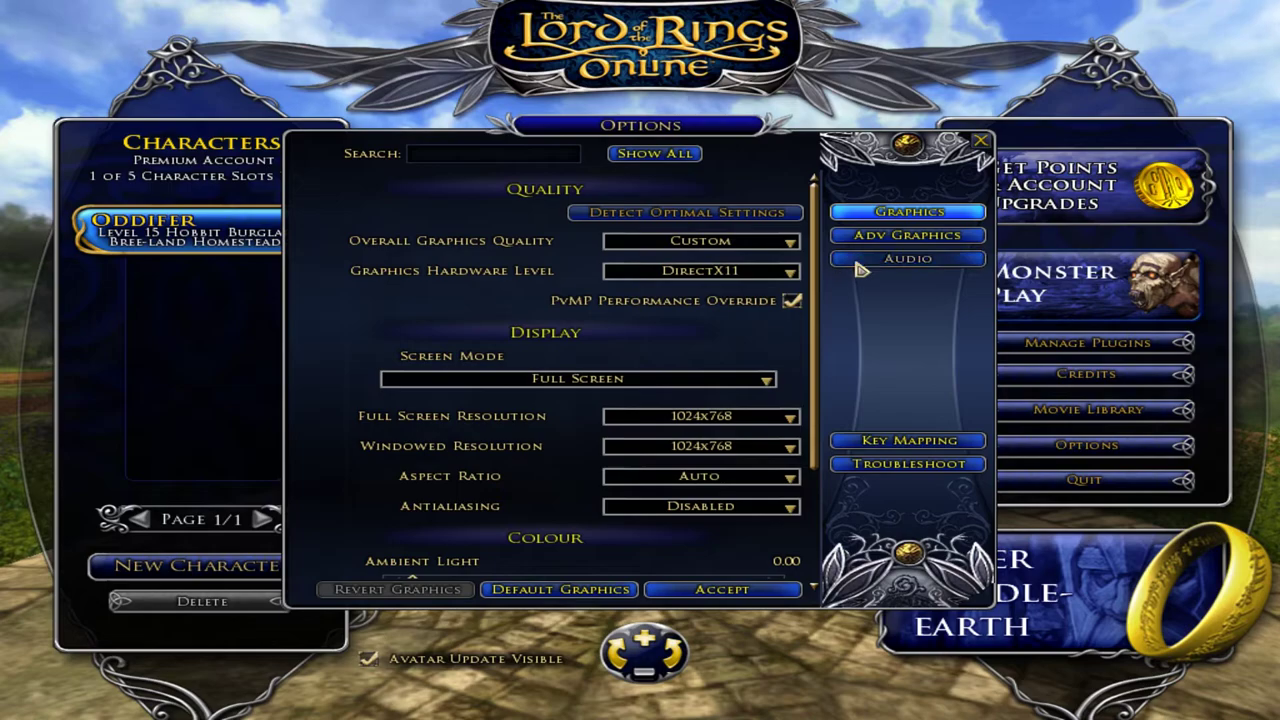
left_click(900, 259)
left_click_drag(756, 234, 414, 238)
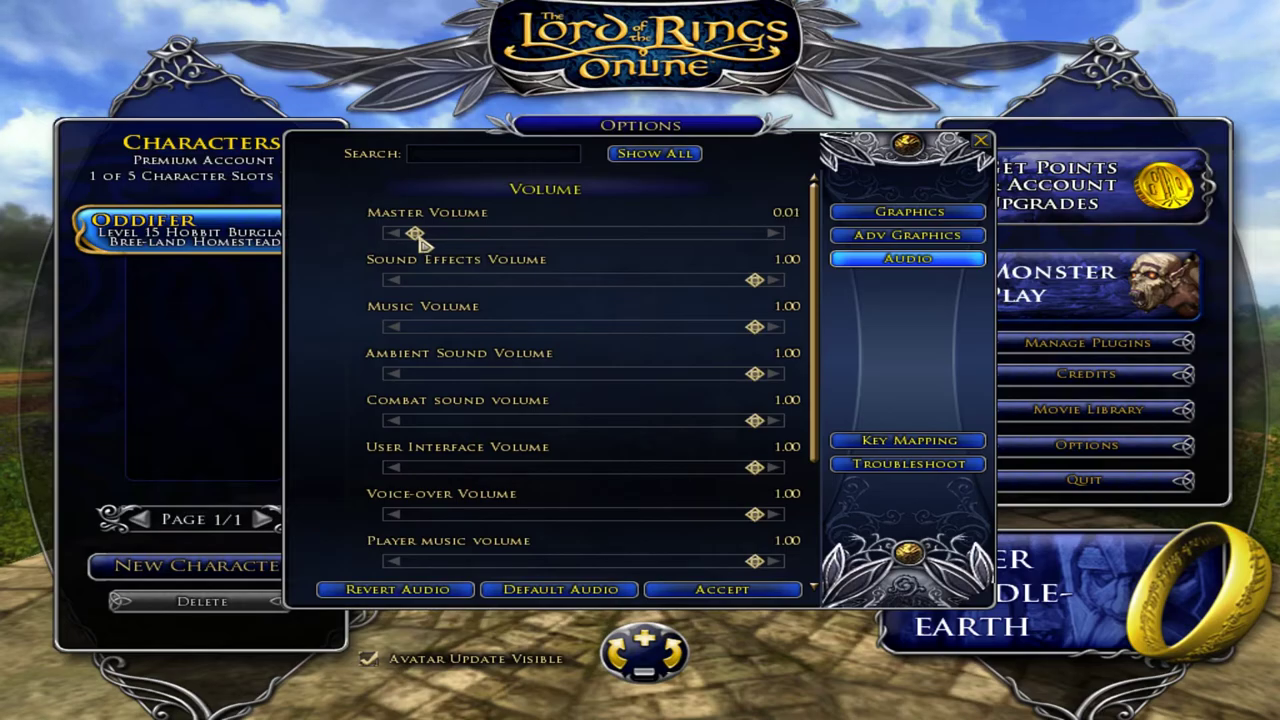
left_click(697, 590)
left_click_drag(697, 517, 640, 442)
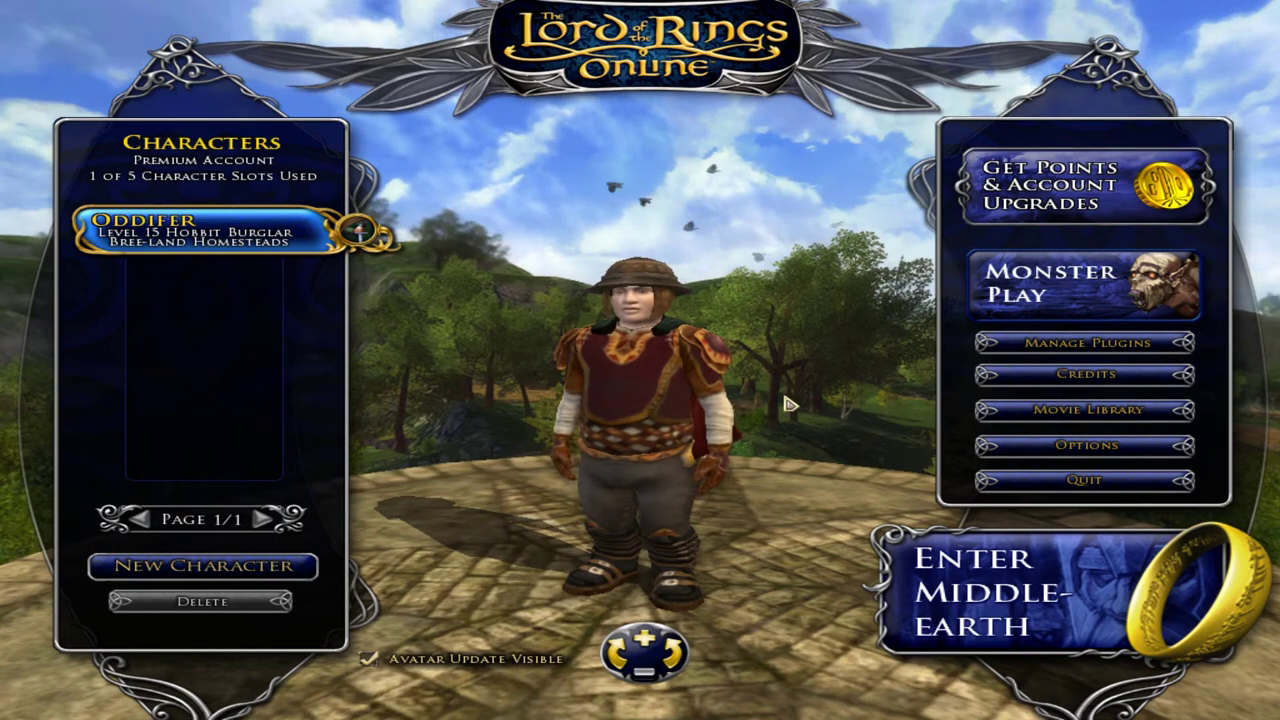
Set Overall Graphics Quality to Ultra High and Antialiasing to 8x, then browse full-screen resolutions
left_click(1015, 448)
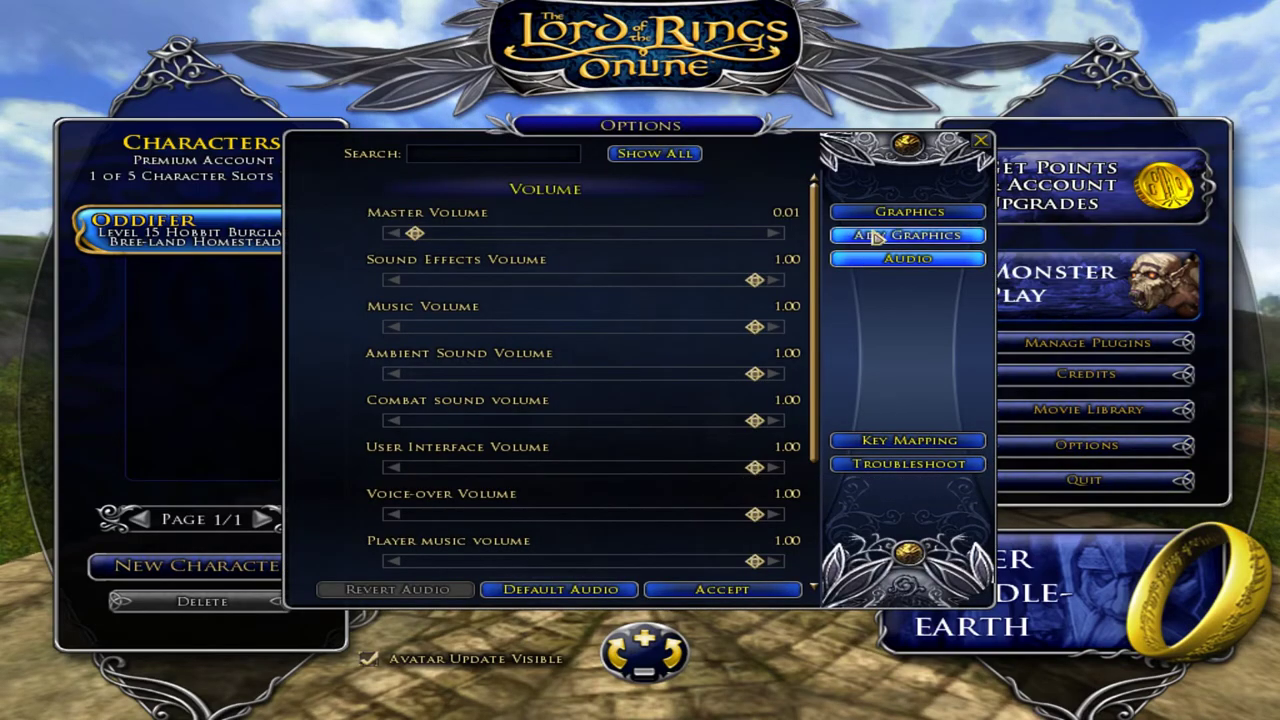
left_click(845, 213)
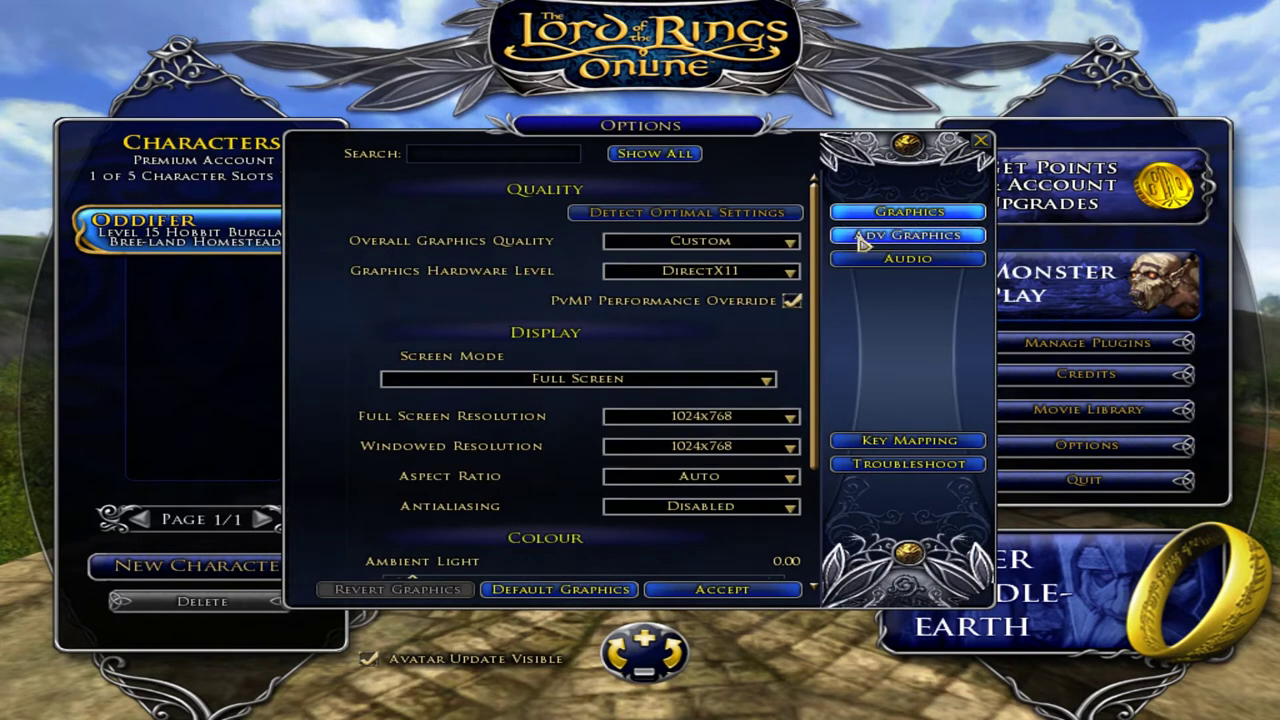
left_click(674, 246)
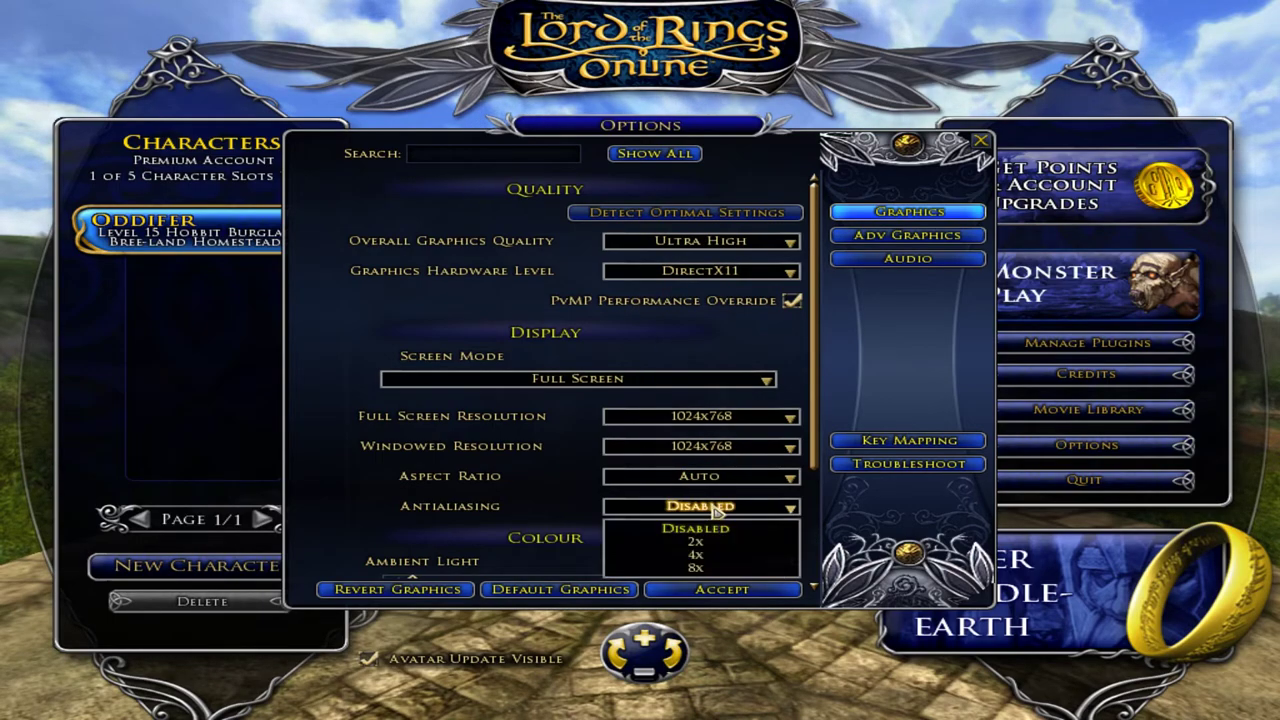
left_click(698, 568)
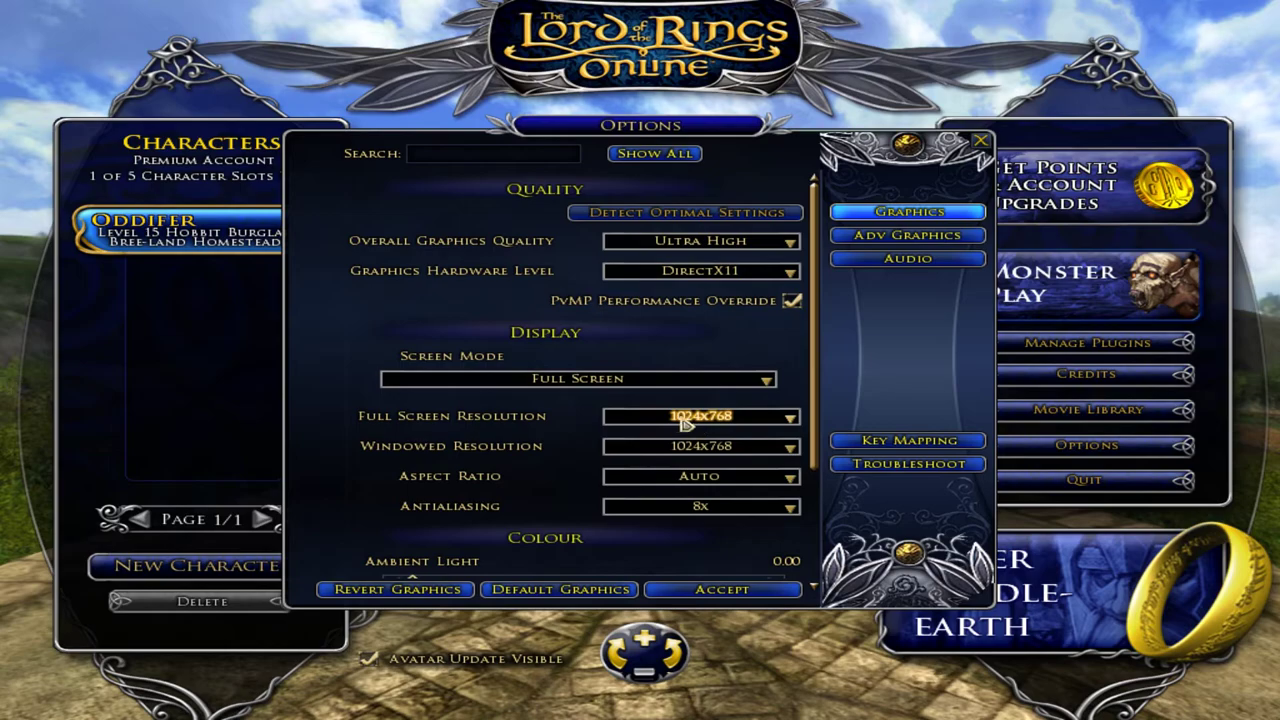
left_click(791, 420)
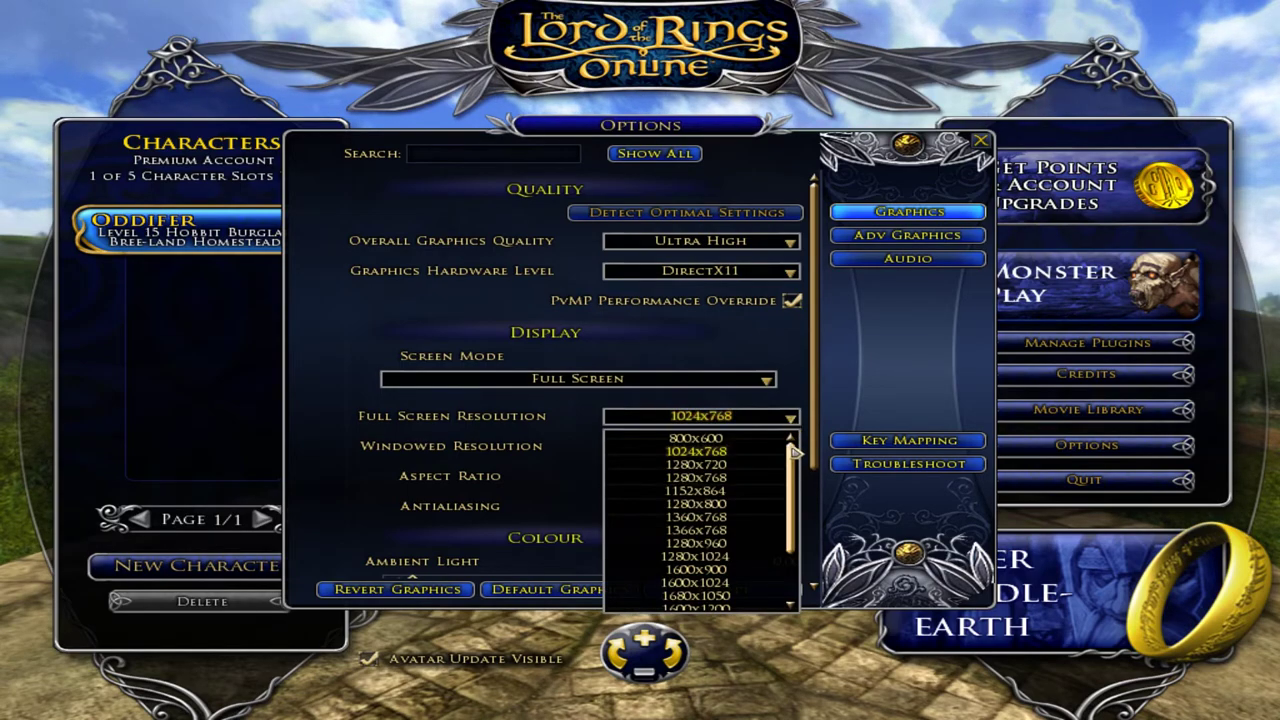
left_click_drag(791, 449, 783, 506)
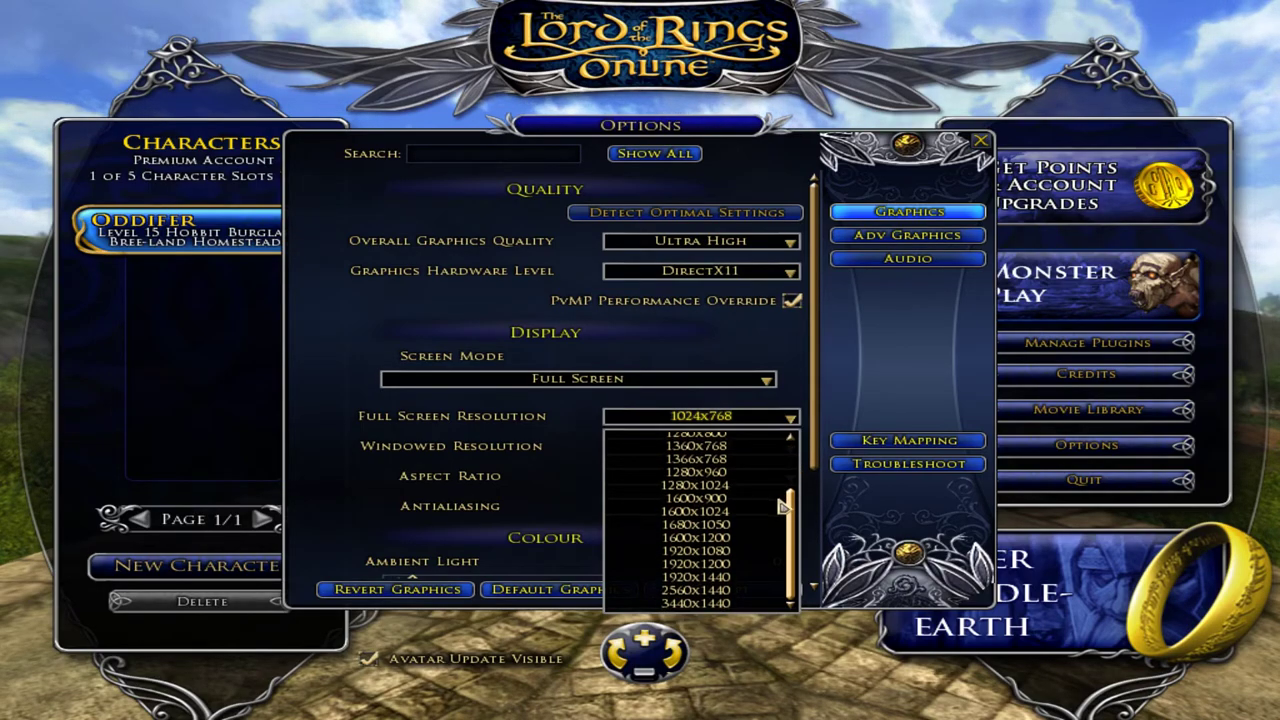
Set full-screen and windowed resolution to 1920x1080, keep it, and leave Aspect Ratio on Auto
left_click(717, 553)
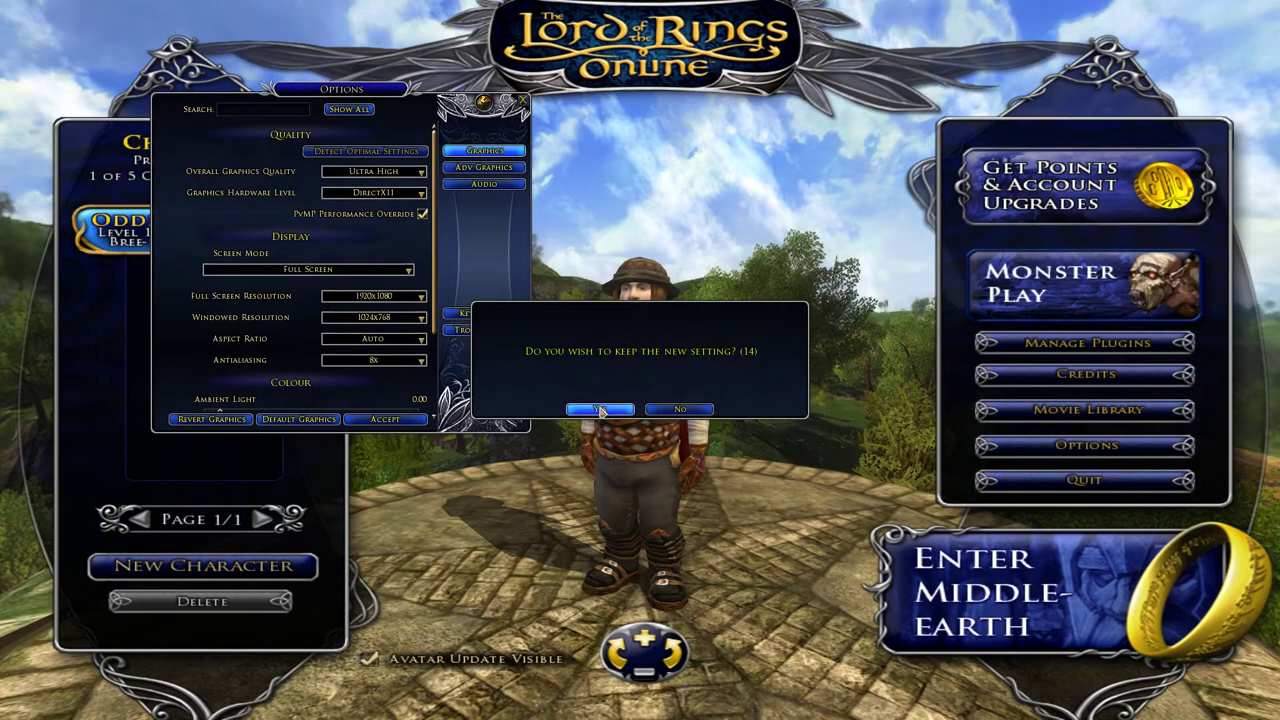
left_click(600, 412)
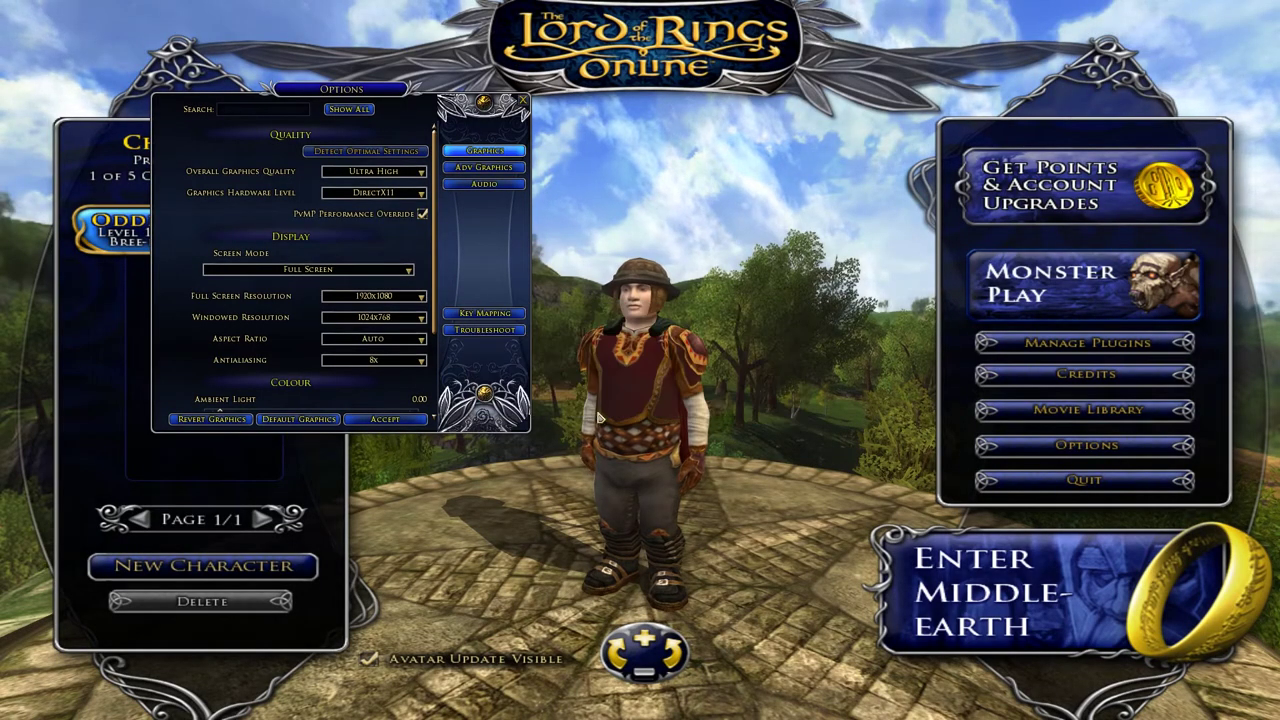
left_click(395, 320)
left_click_drag(425, 365, 430, 404)
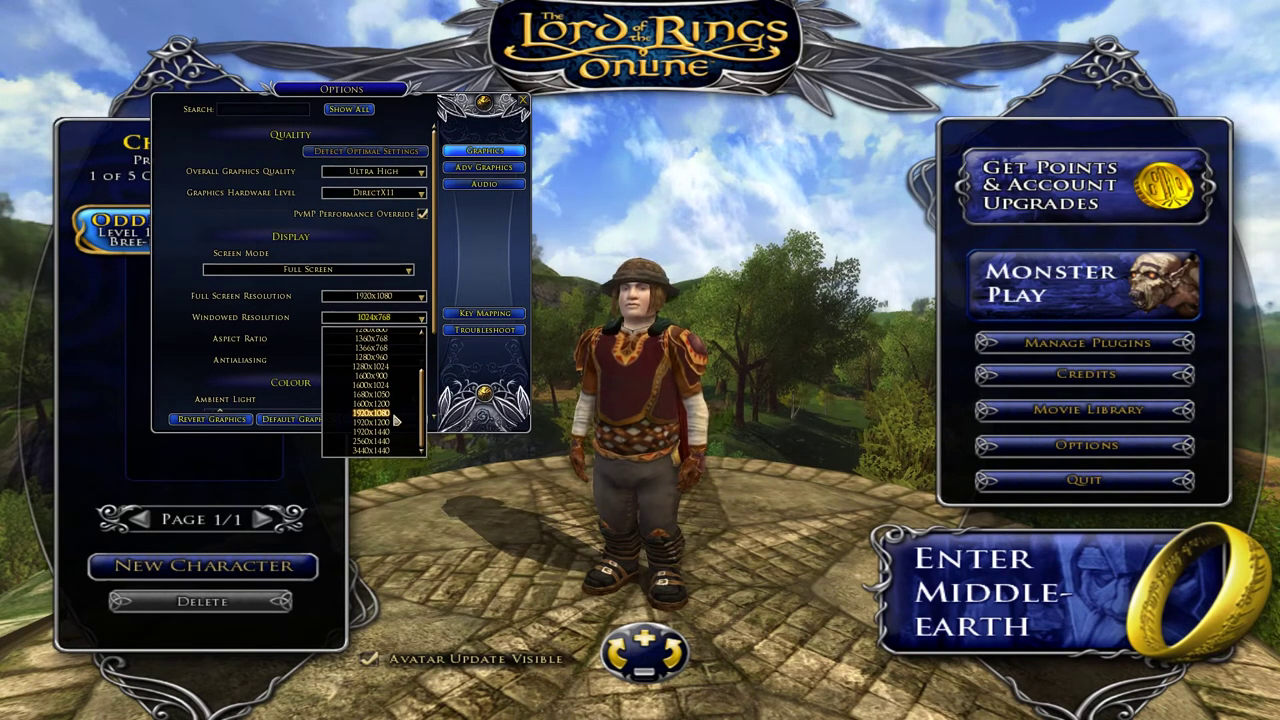
left_click(381, 415)
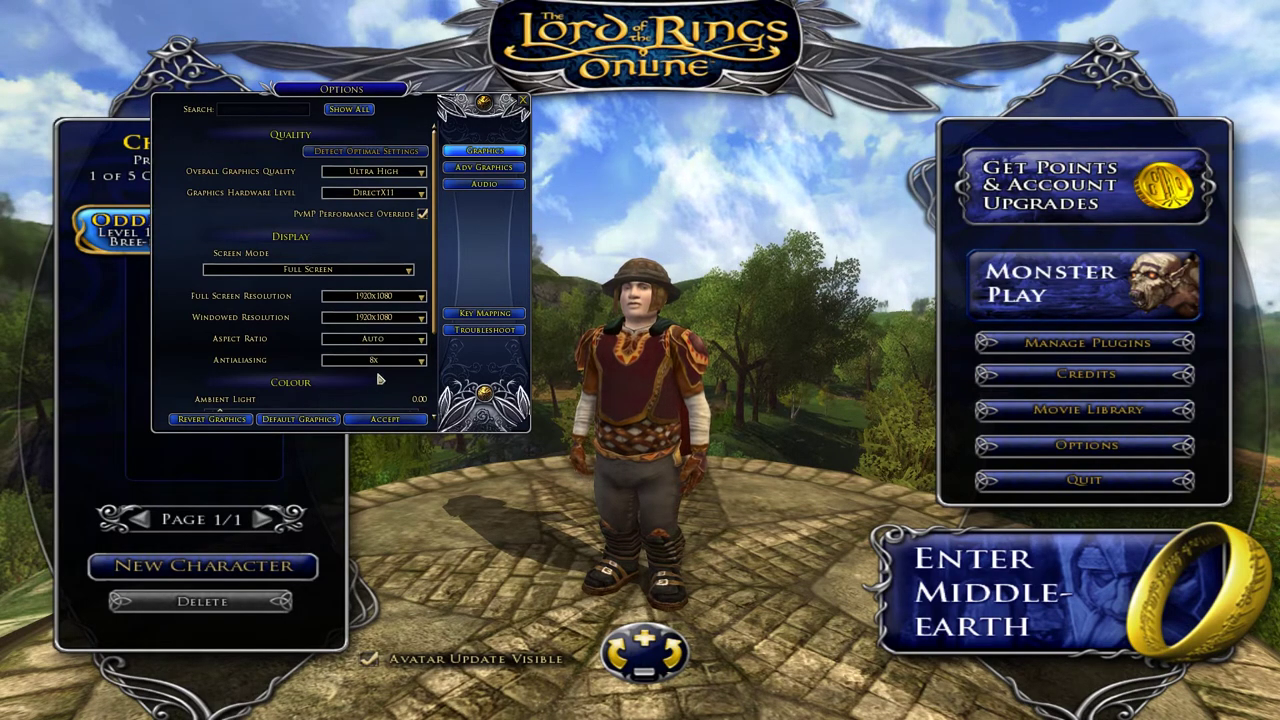
left_click(372, 341)
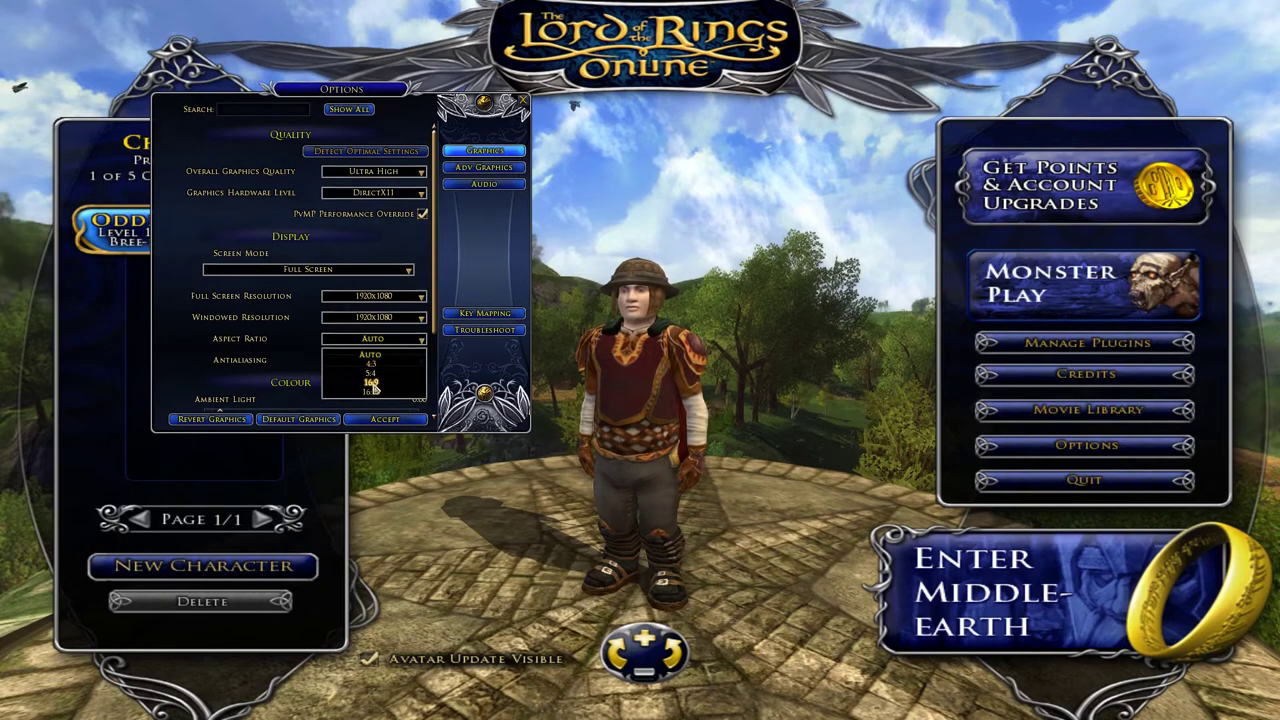
left_click(373, 358)
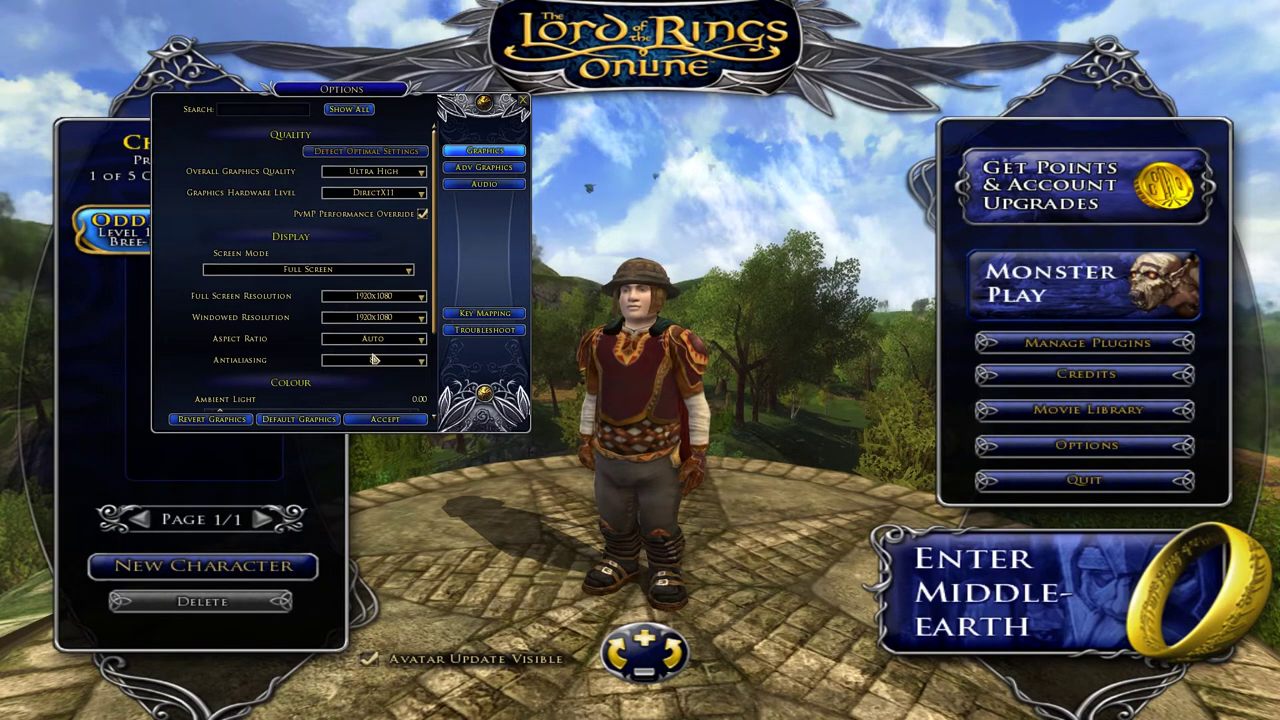
scroll(432, 419, "down", 3)
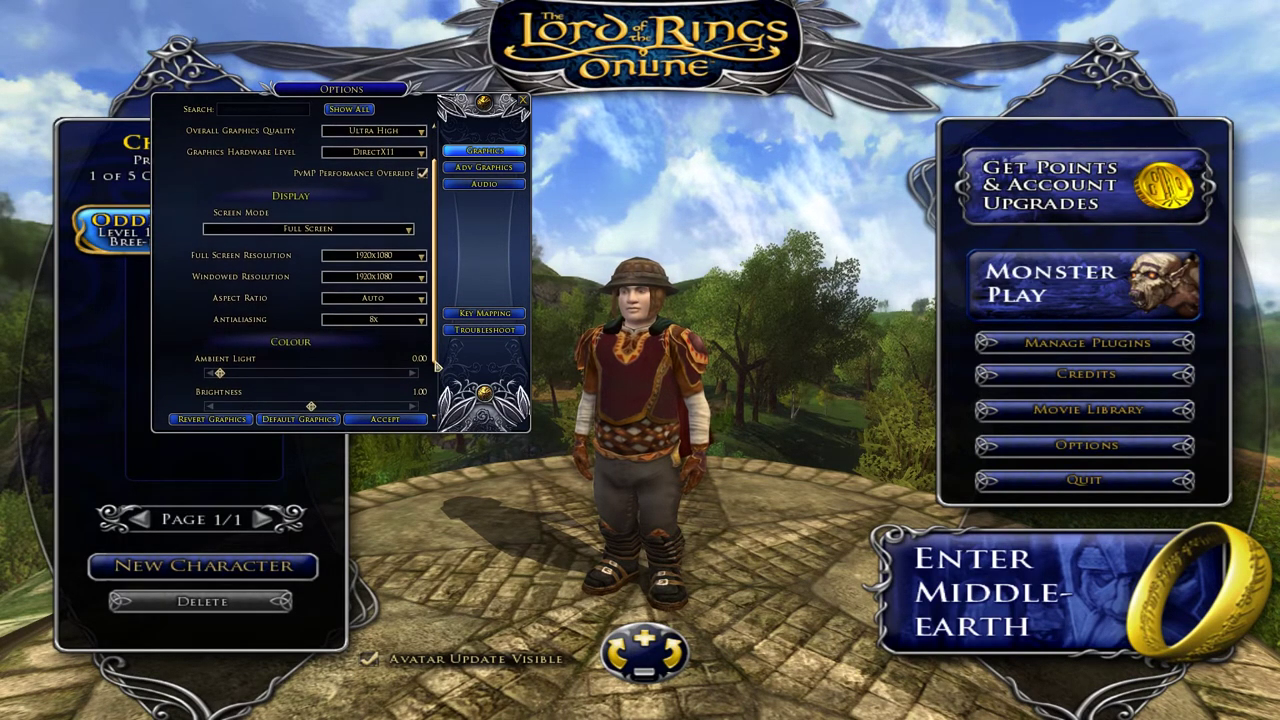
scroll(432, 413, "up", 3)
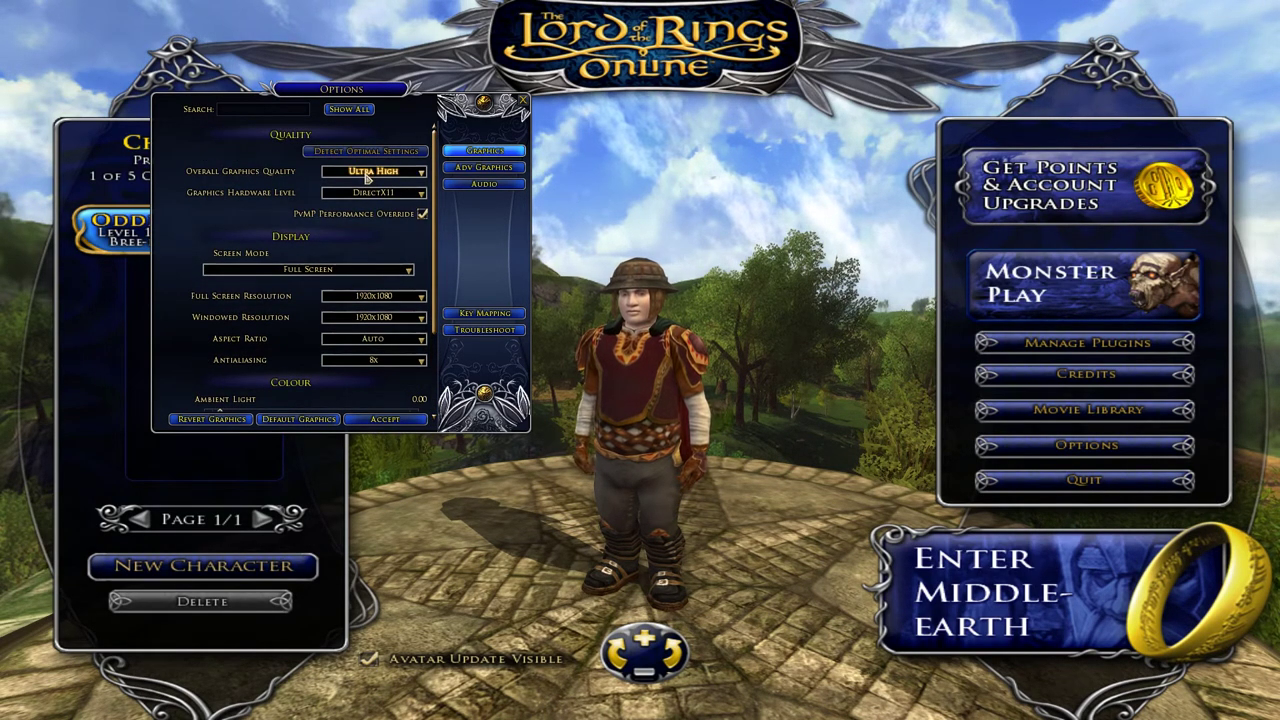
left_click(484, 167)
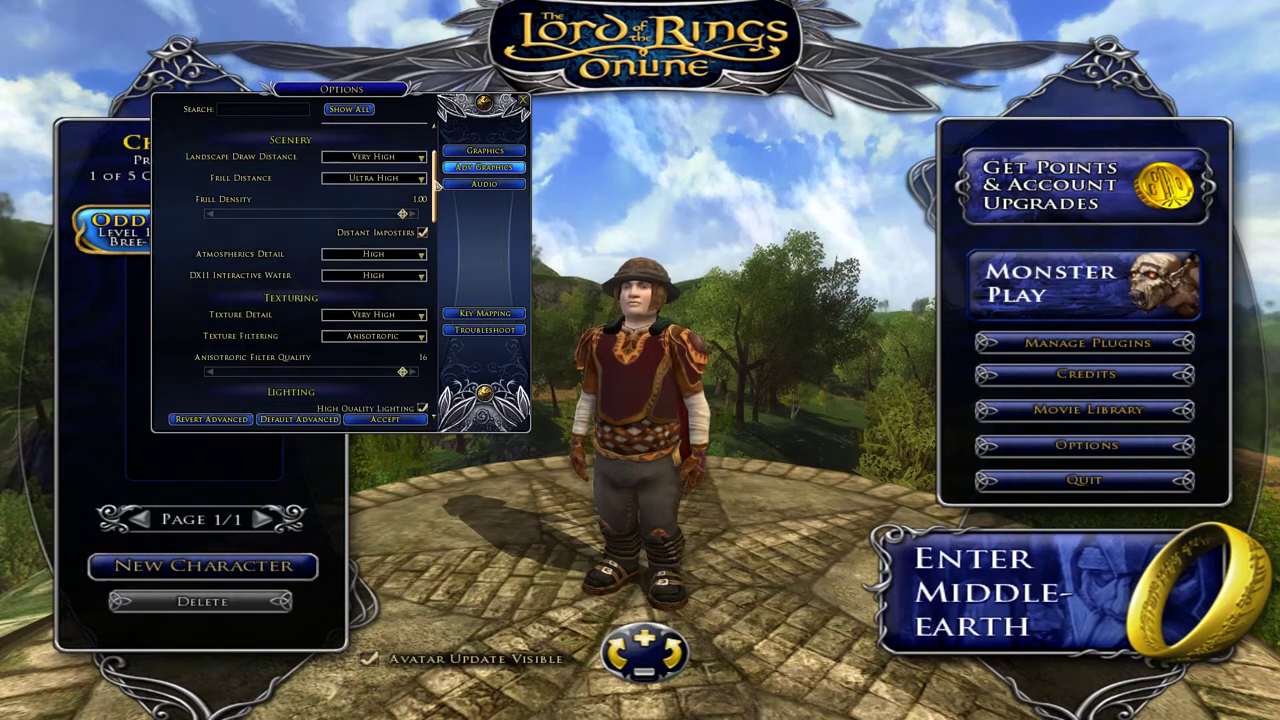
left_click_drag(437, 186, 424, 381)
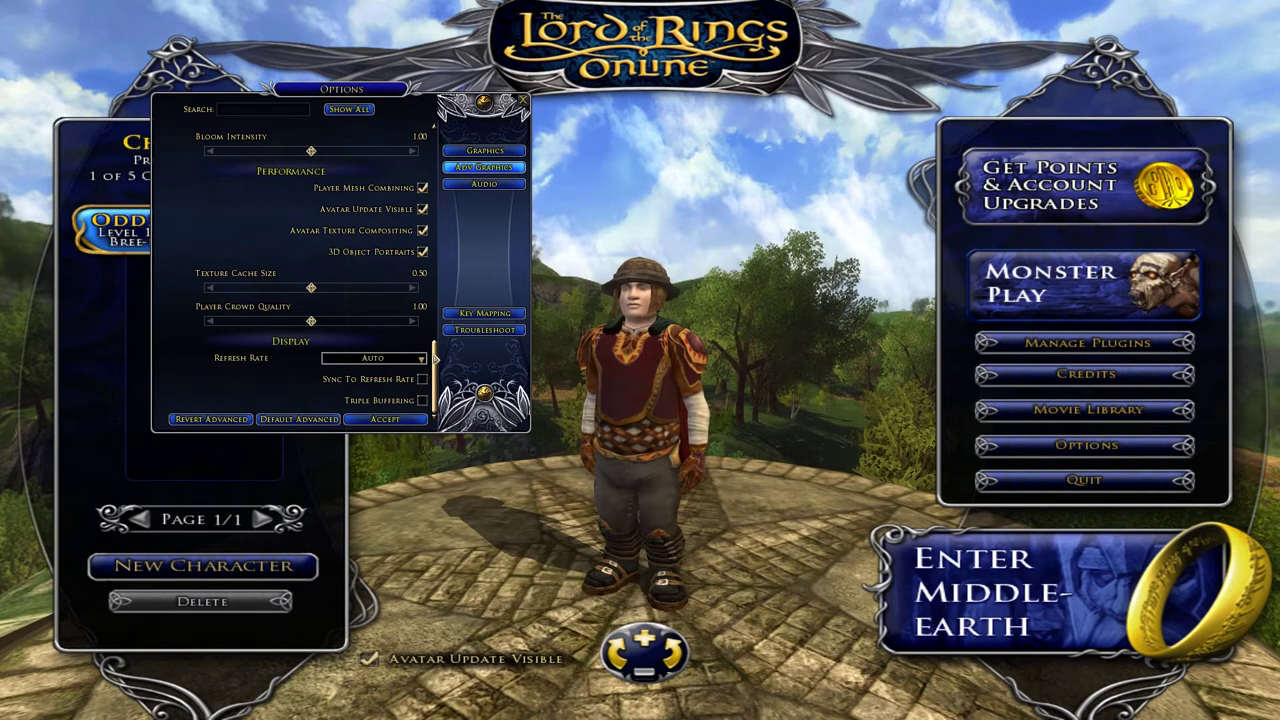
left_click_drag(436, 362, 436, 165)
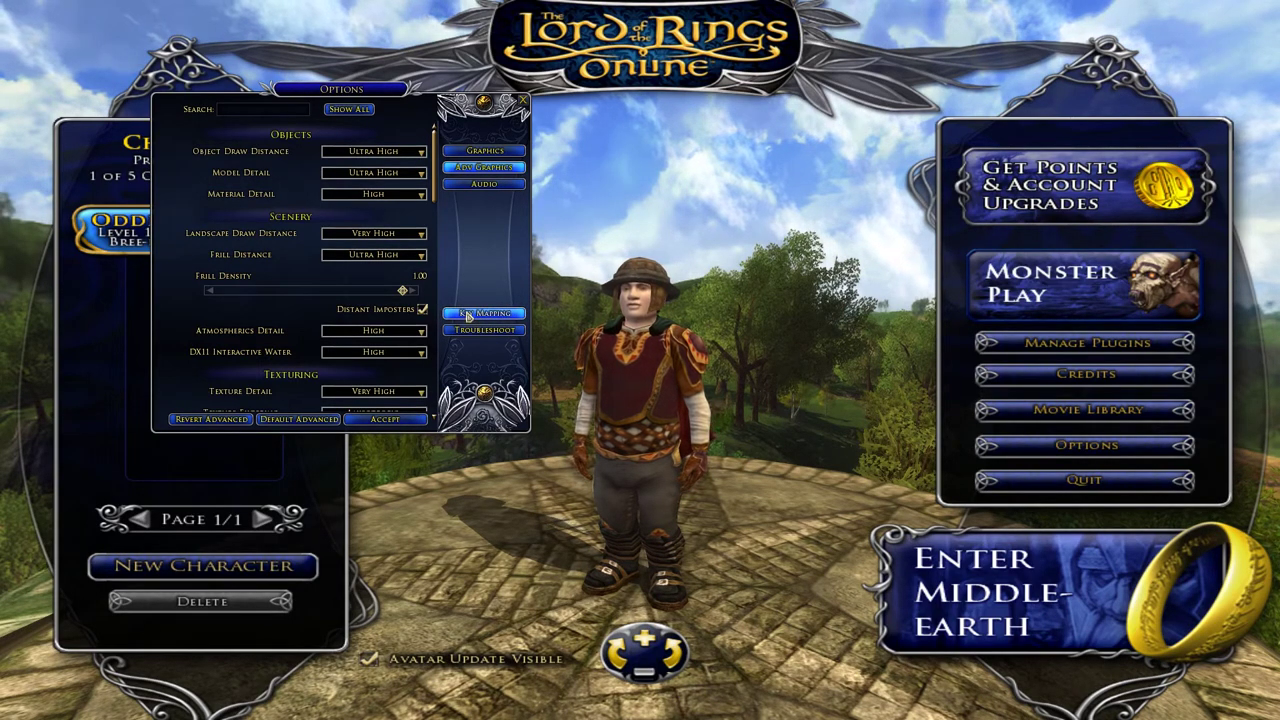
left_click(477, 152)
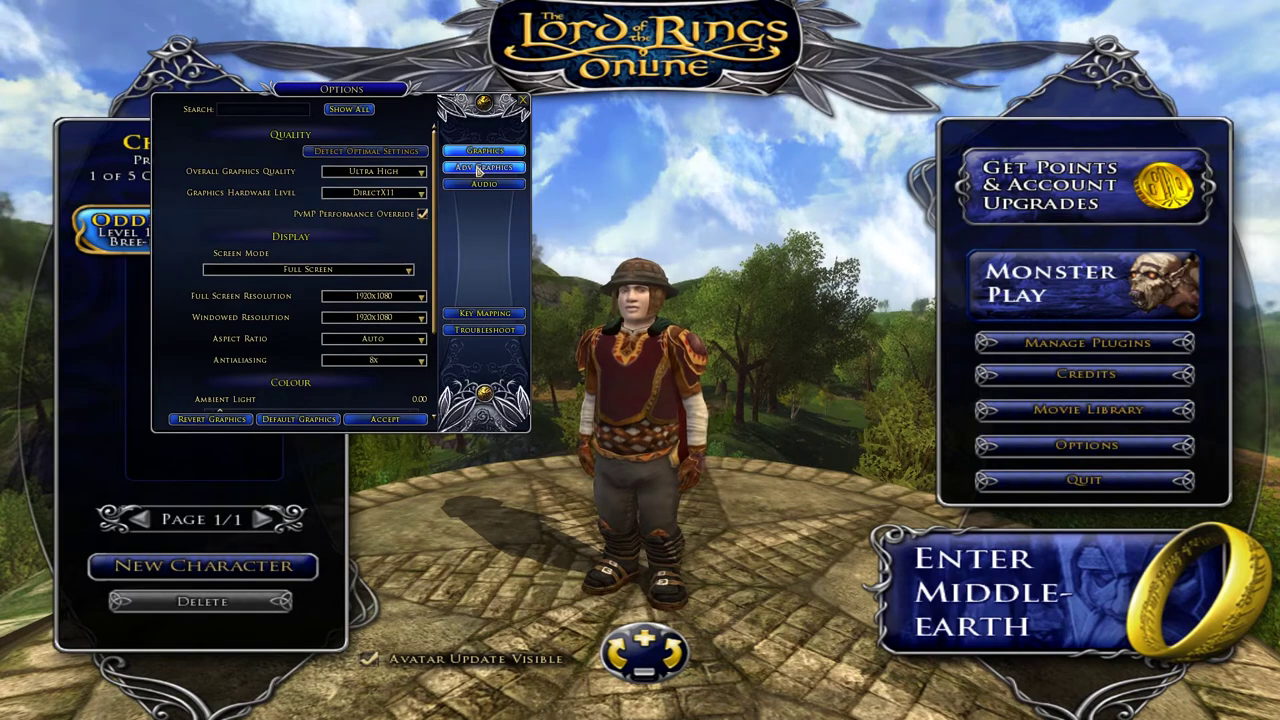
Choose 'Generic Software on Speakers' for Sound Playback on the Audio page and accept
left_click(479, 169)
left_click(483, 186)
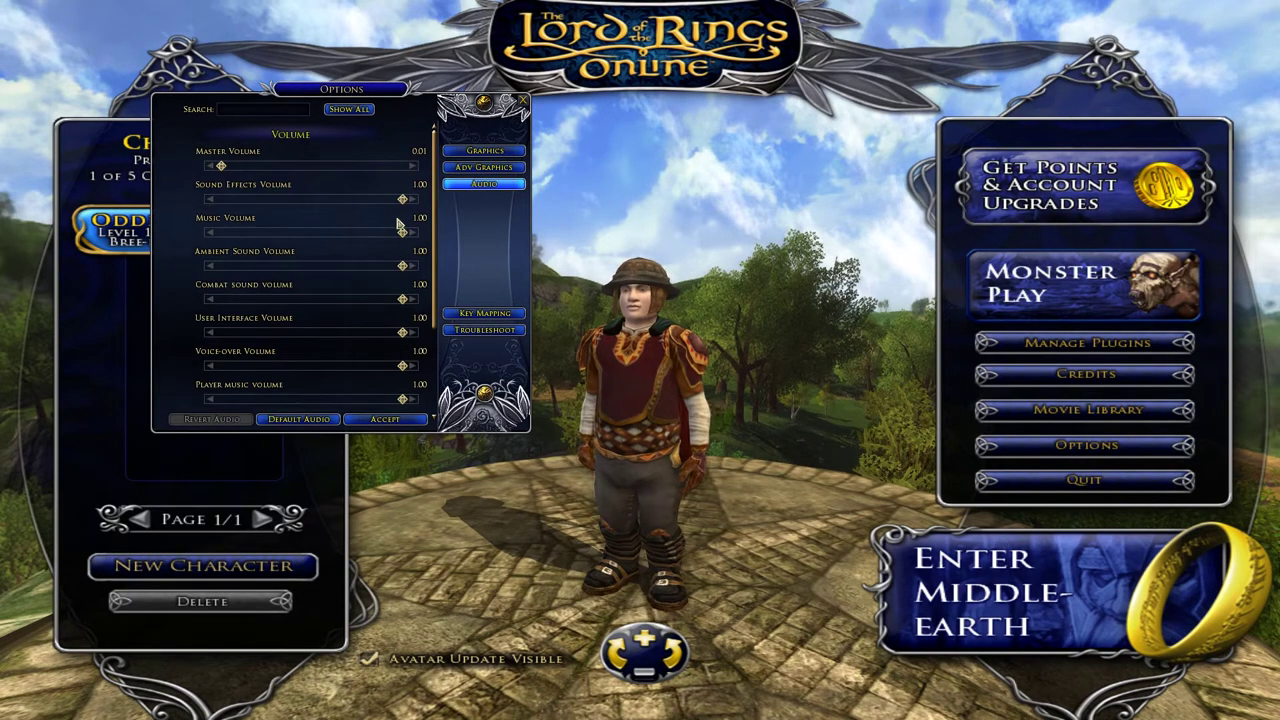
scroll(395, 250, "down", 5)
left_click(321, 331)
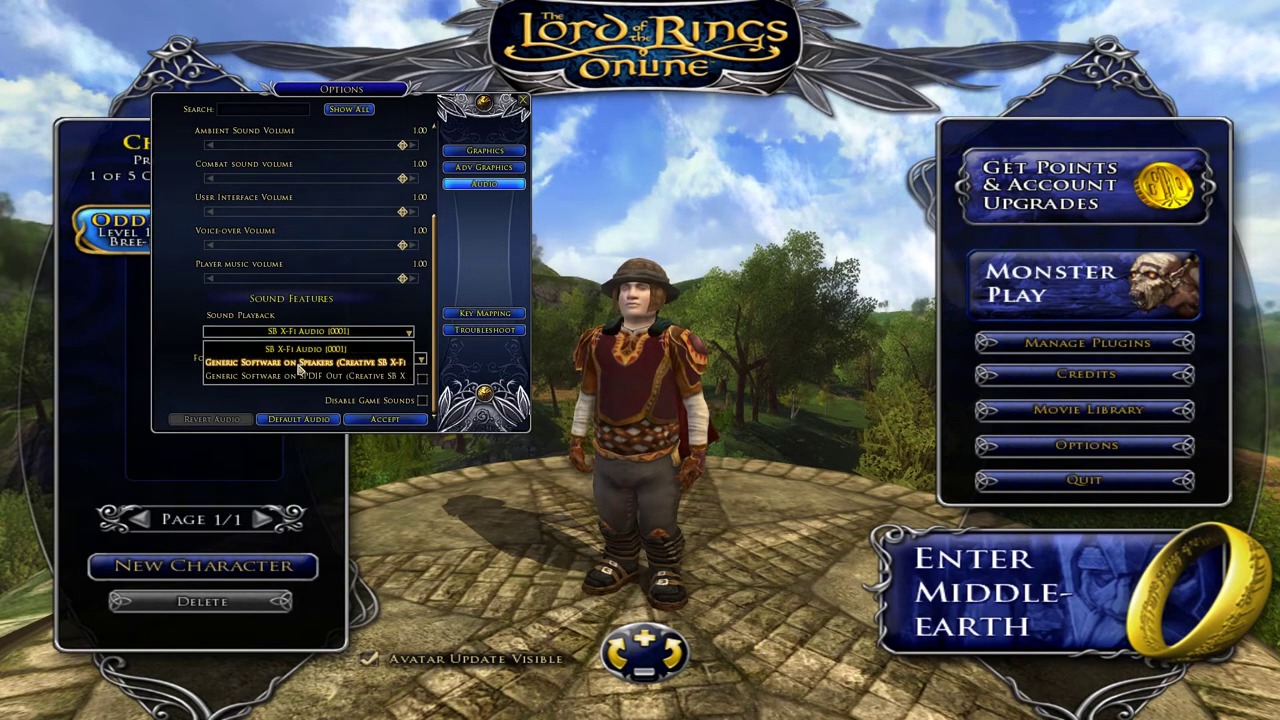
left_click(299, 364)
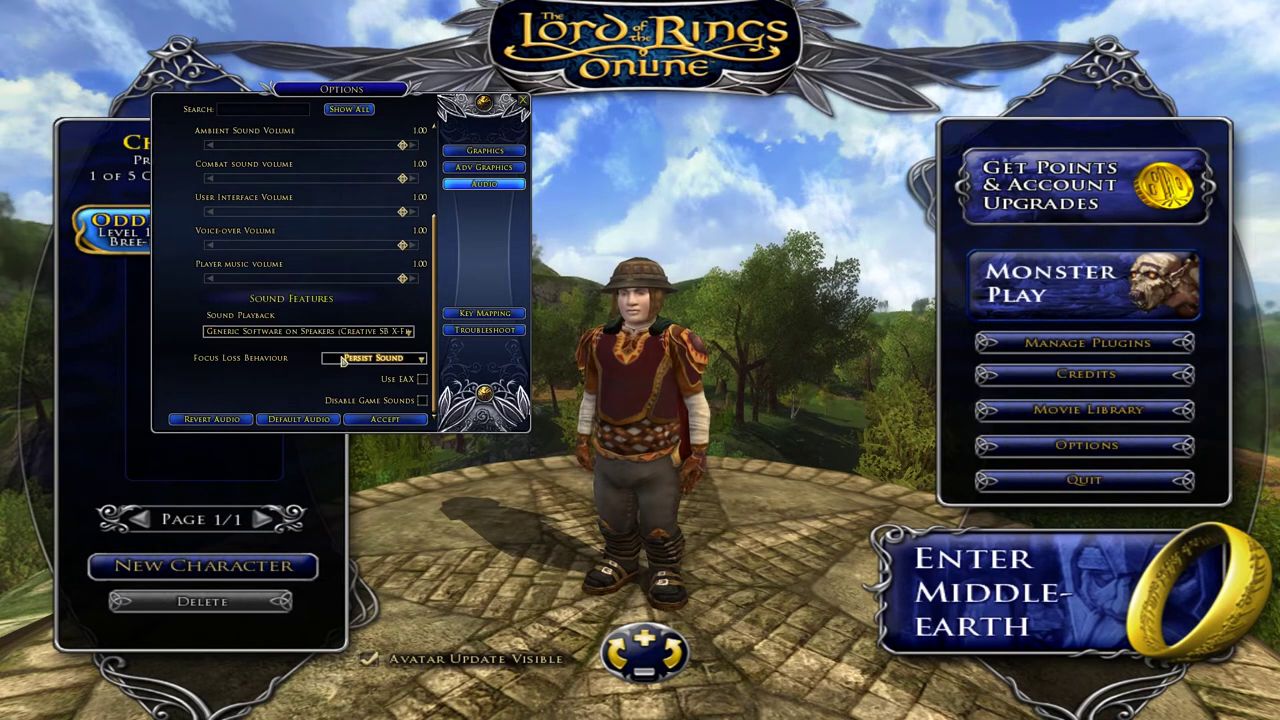
left_click(378, 421)
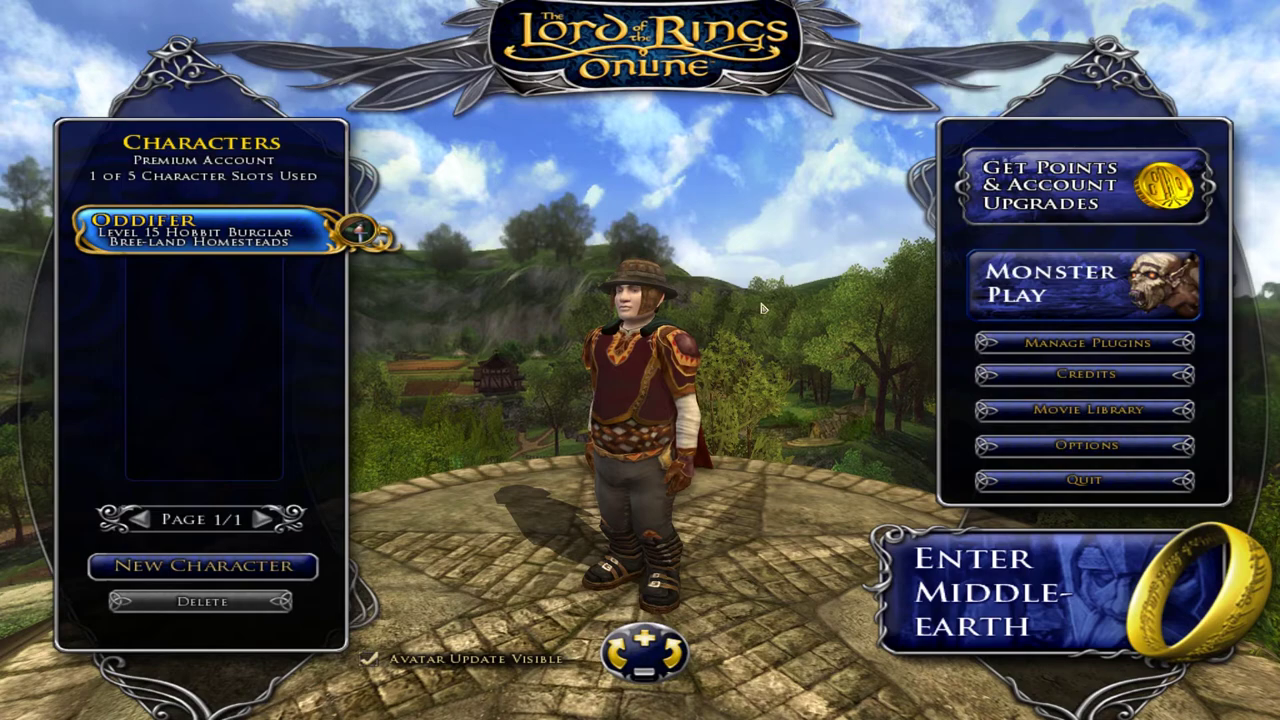
Switch the game to windowed mode with Alt+Enter, move it aside, and open File Explorer
key("alt+Return")
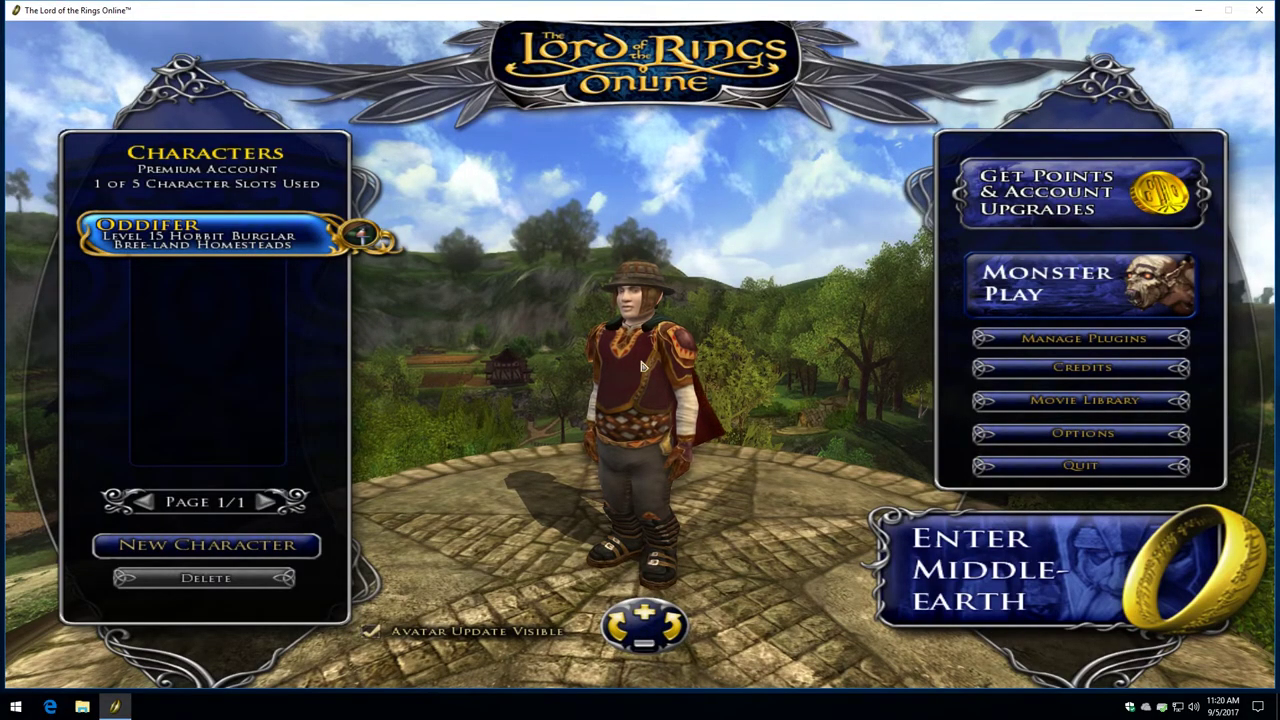
left_click_drag(581, 16, 1088, 72)
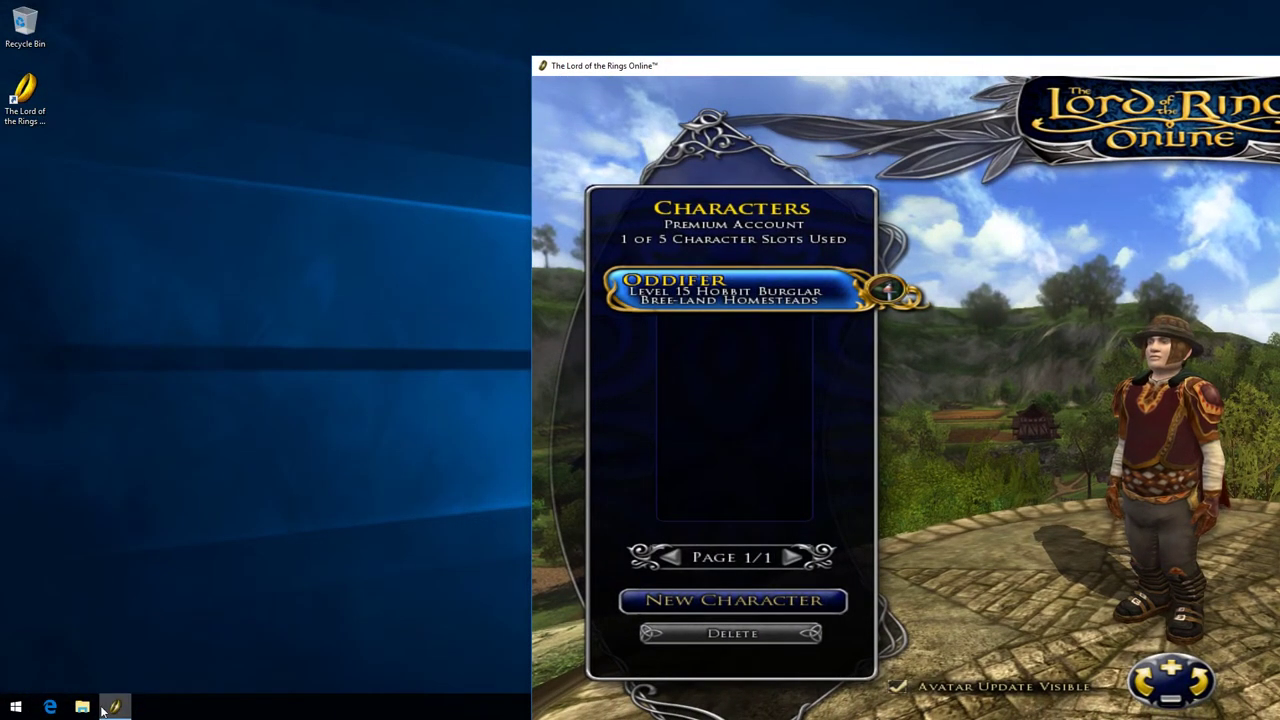
left_click(82, 707)
Open Documents > The Lord of the Rings Online folder, then return to the game window
left_click_drag(410, 282, 442, 227)
left_click(137, 338)
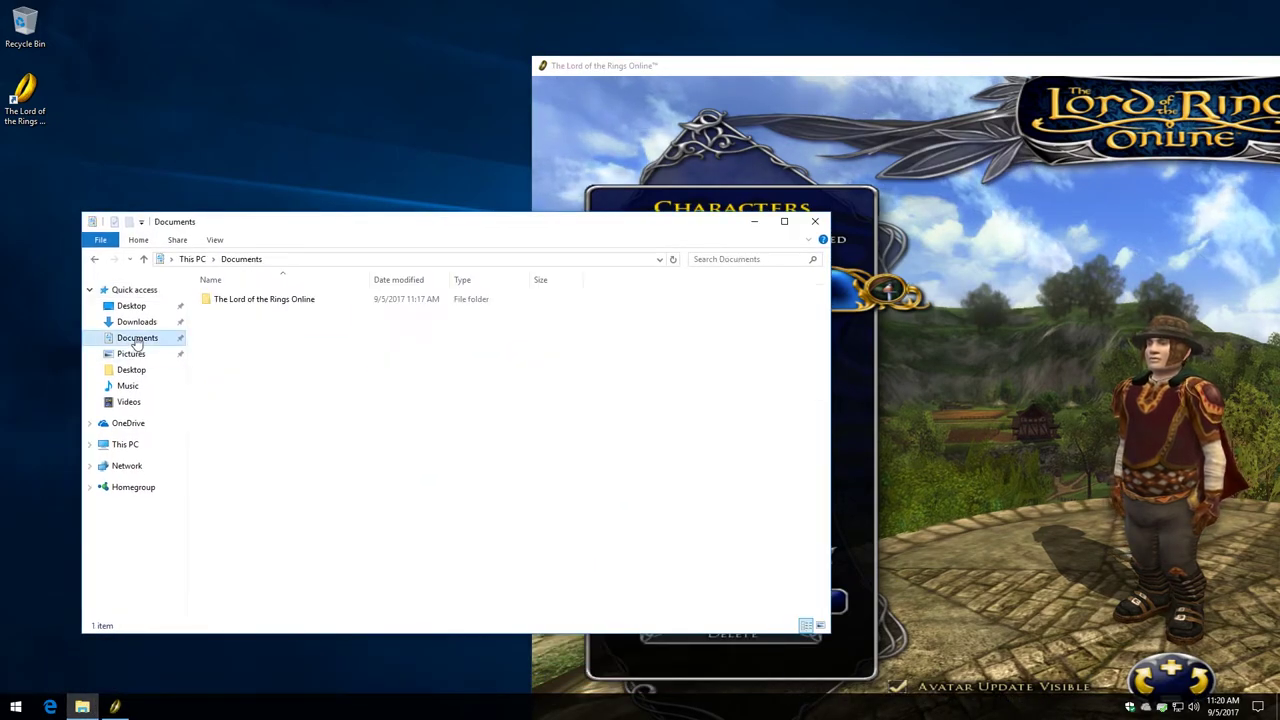
double_click(216, 301)
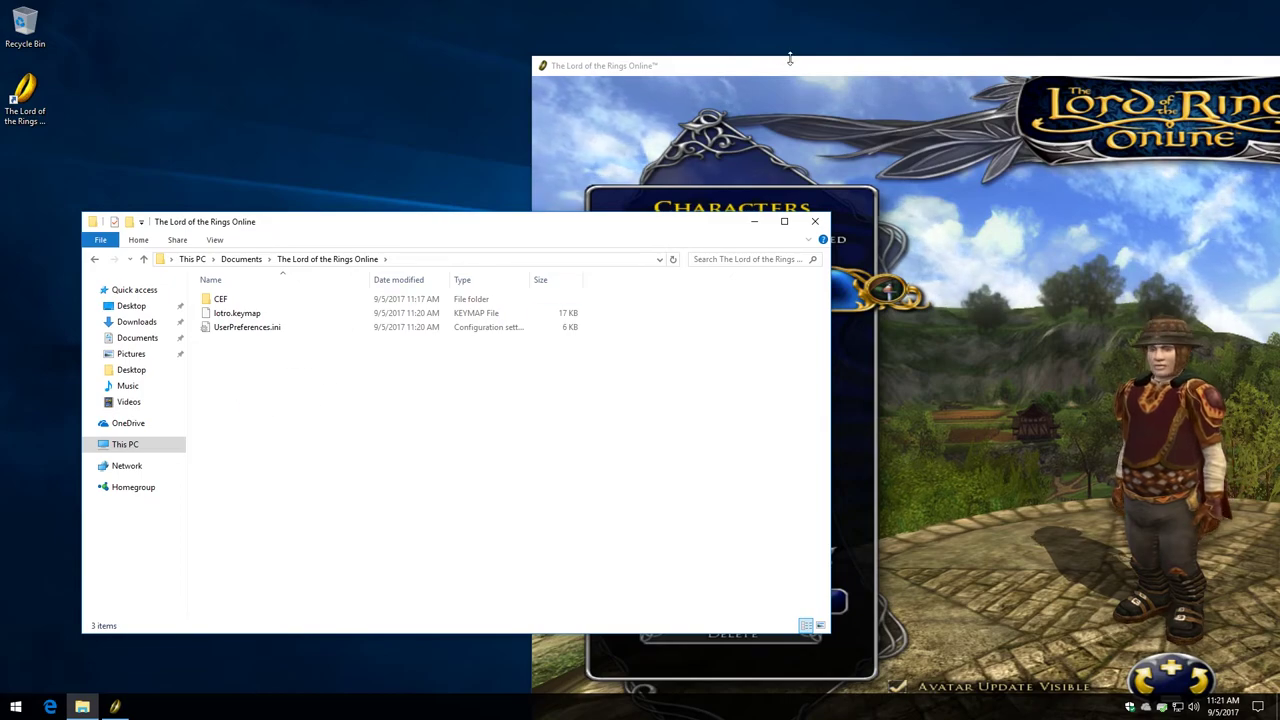
left_click(644, 181)
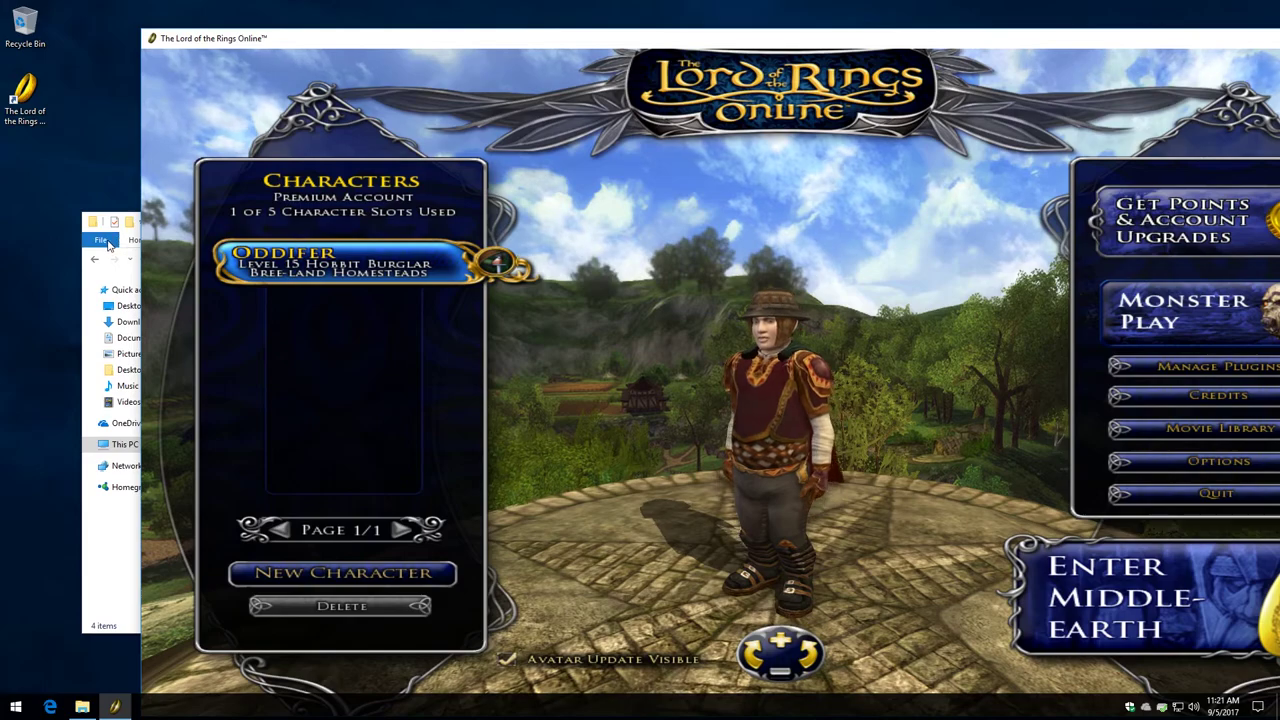
View ScreenShot00000.jpg in Photos, then close the viewer and return to the game window
left_click(104, 242)
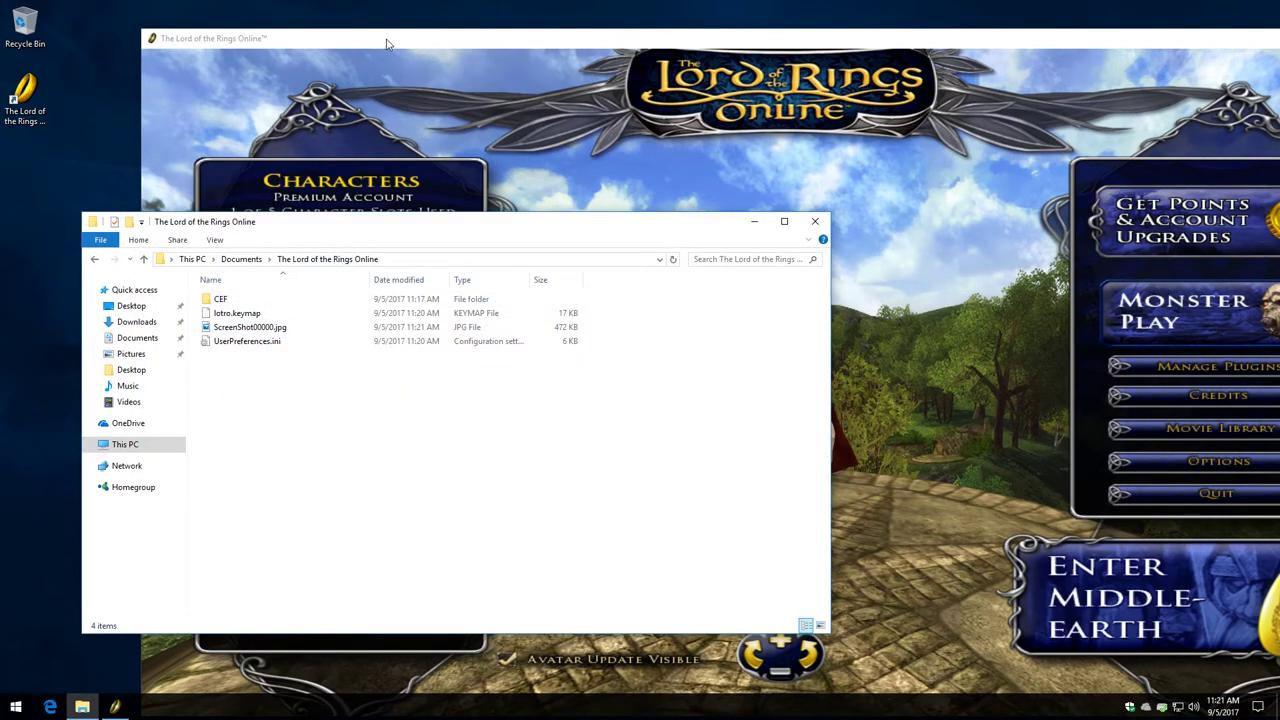
double_click(243, 329)
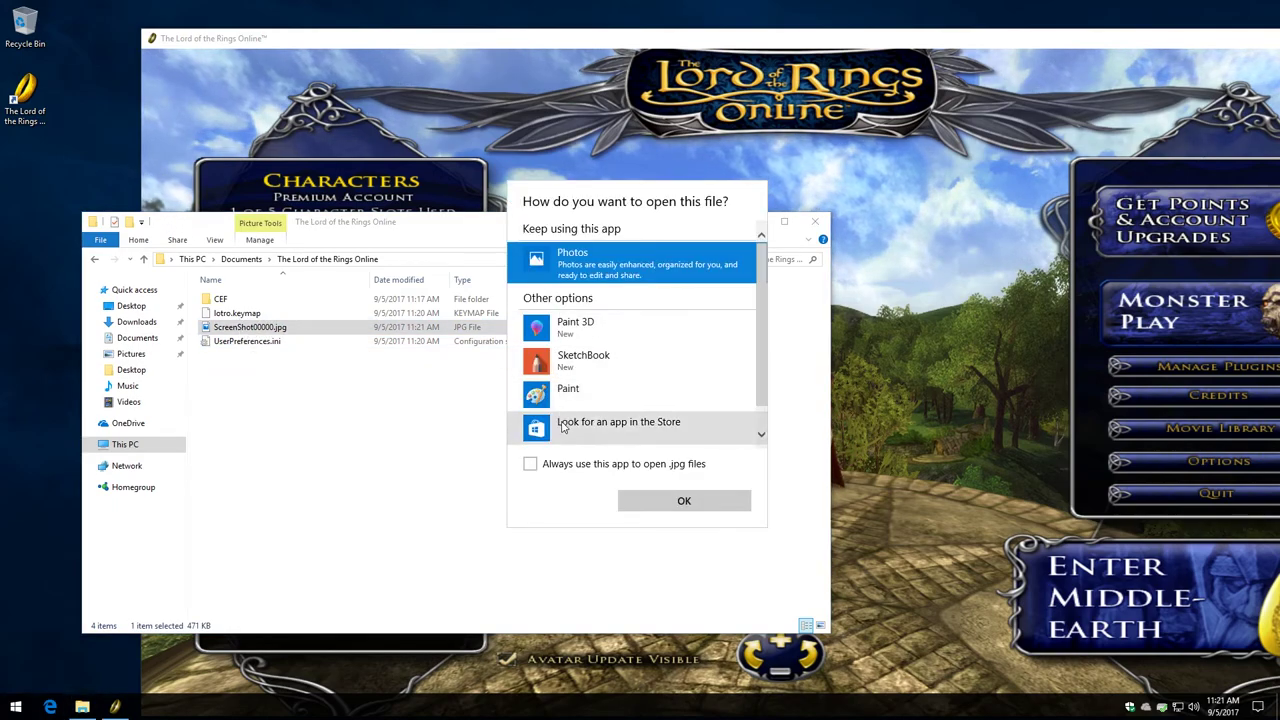
left_click(662, 502)
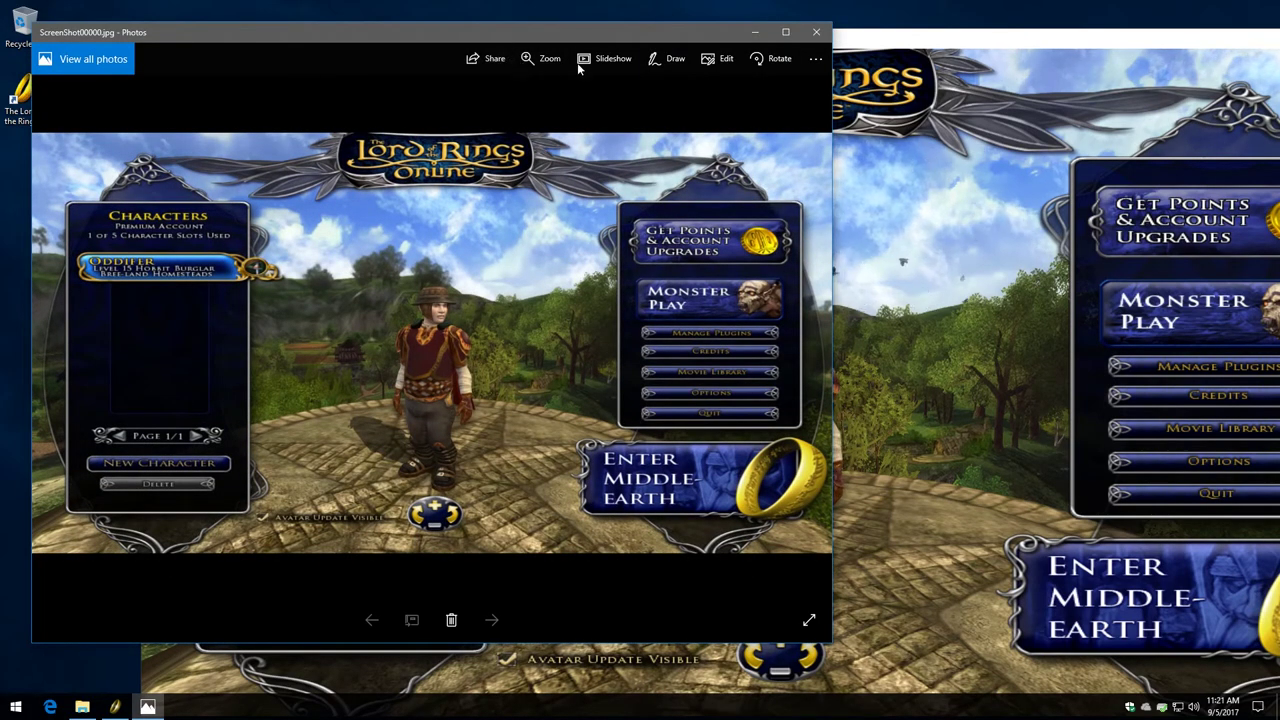
left_click_drag(548, 35, 616, 43)
left_click(885, 40)
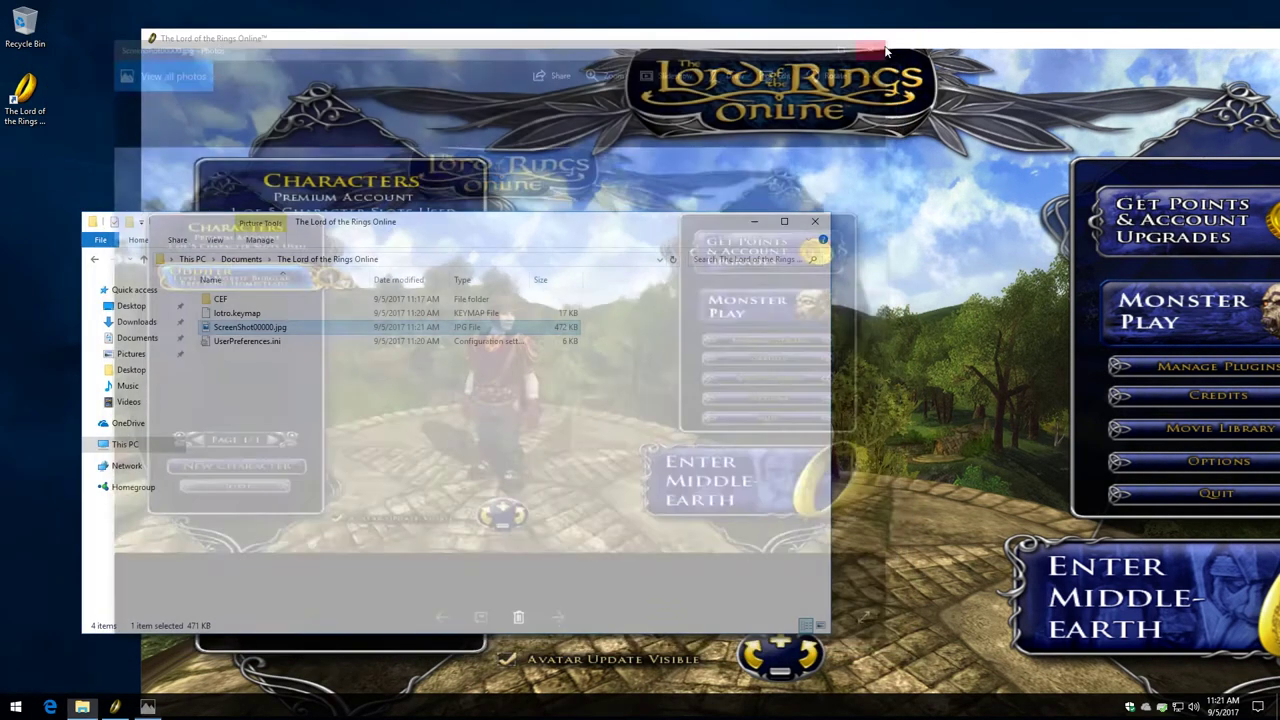
left_click(477, 40)
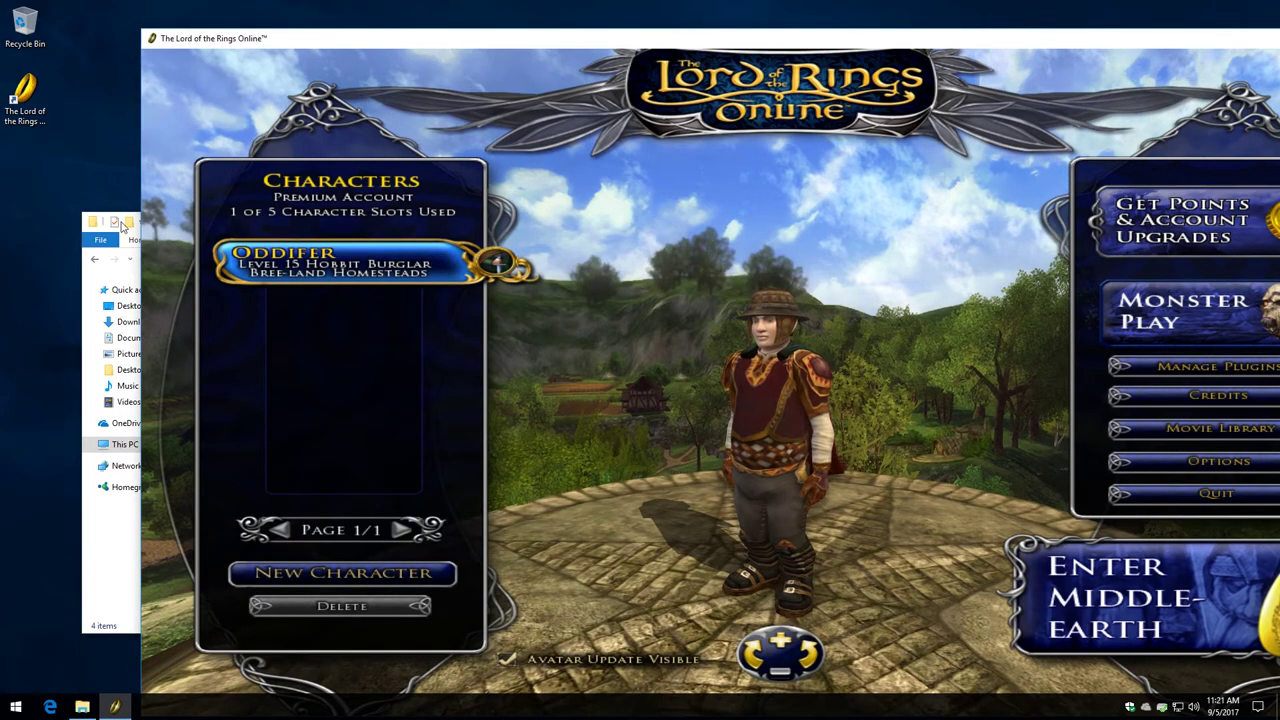
left_click(110, 252)
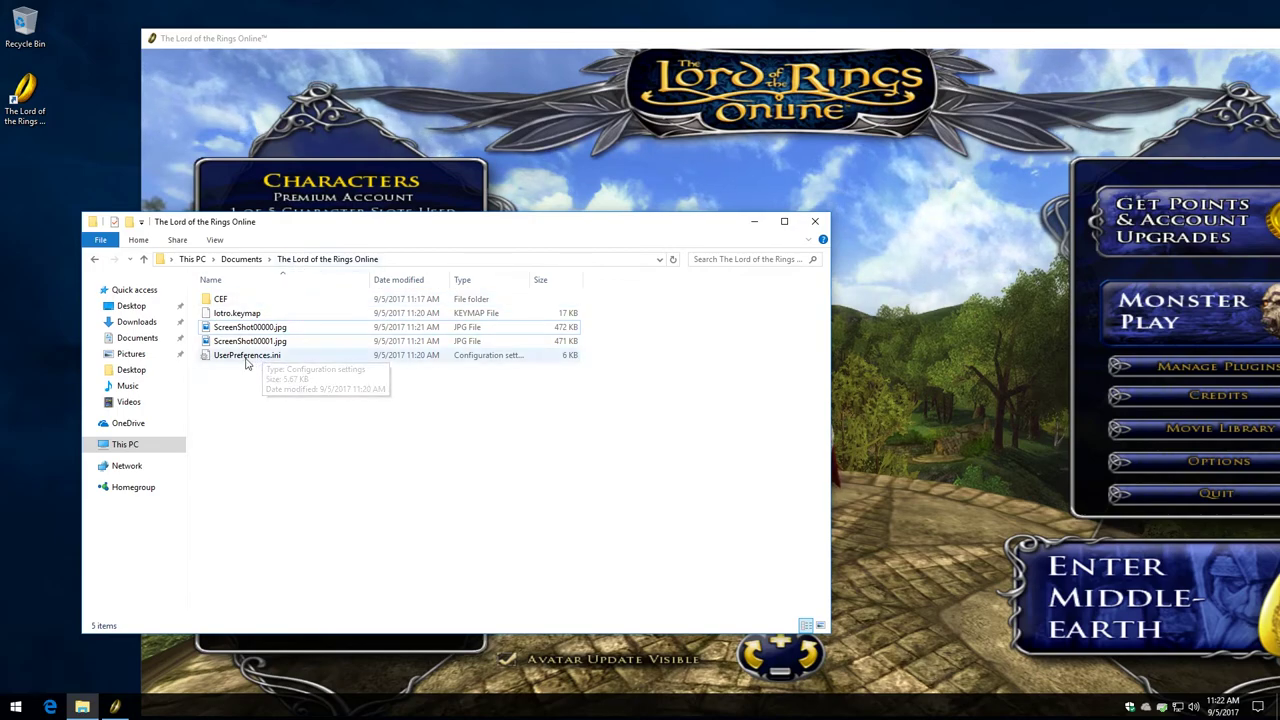
left_click(244, 360)
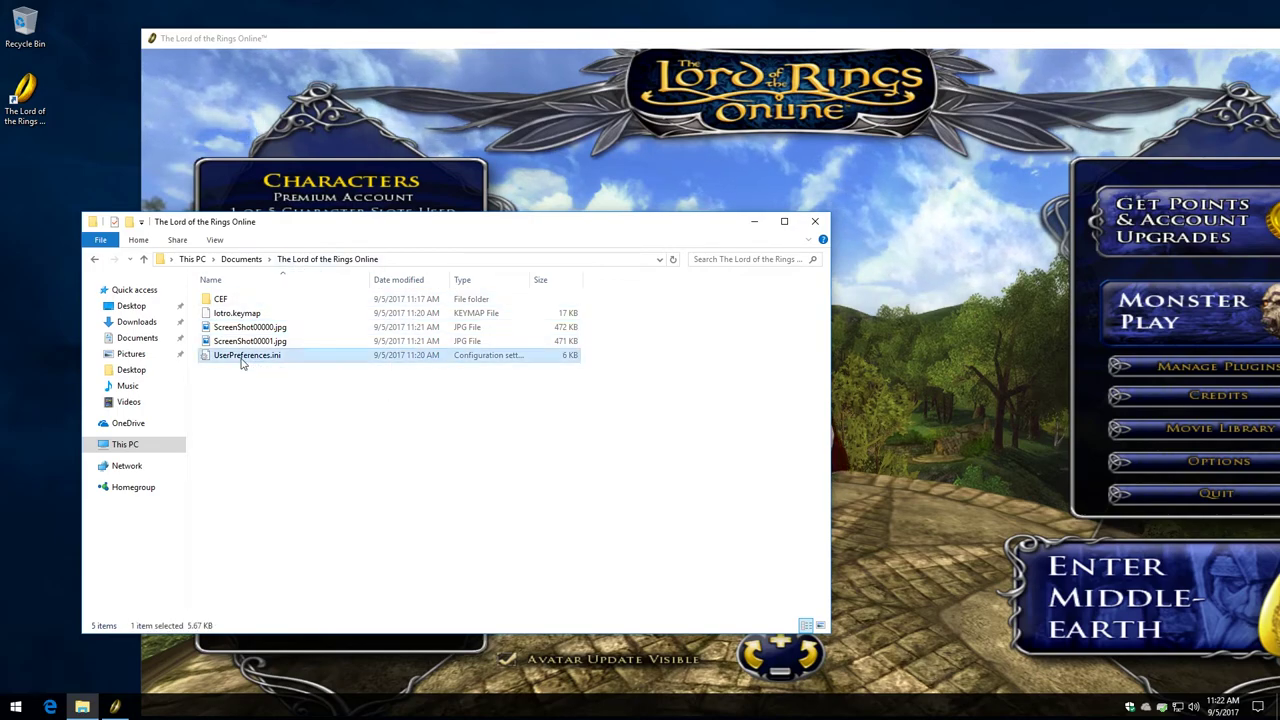
left_click(238, 315)
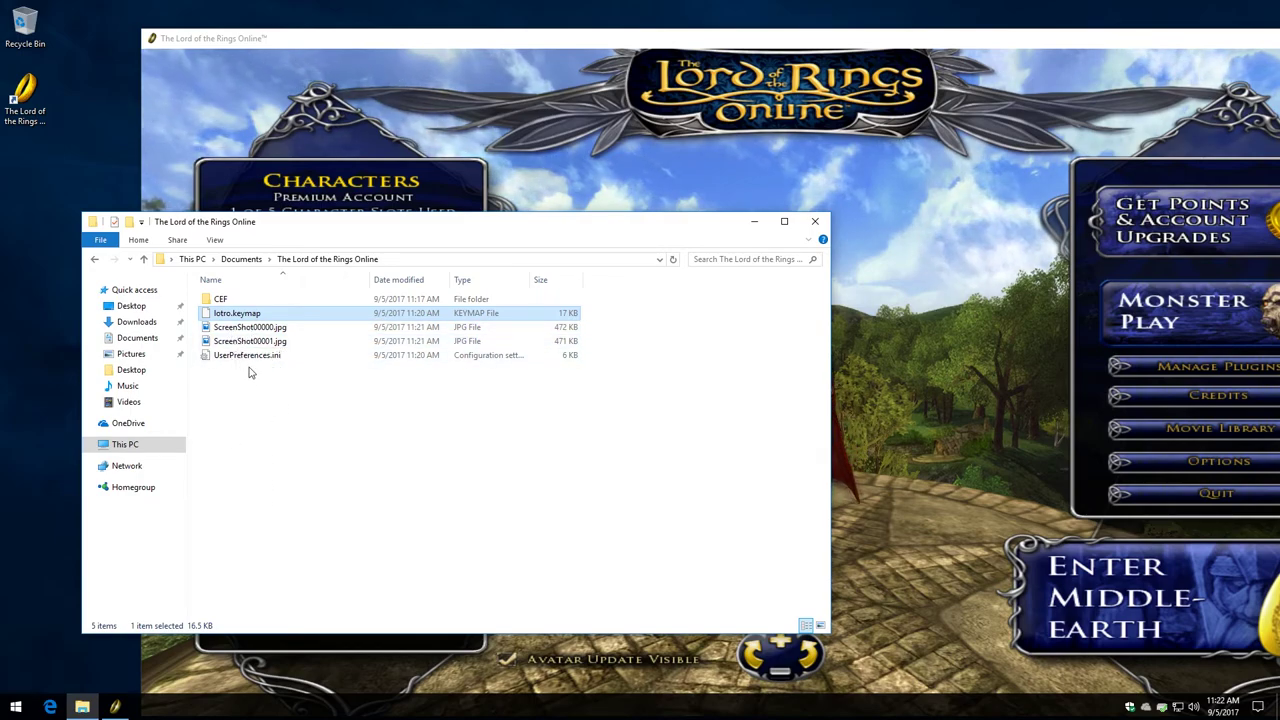
left_click(243, 316)
key("Escape")
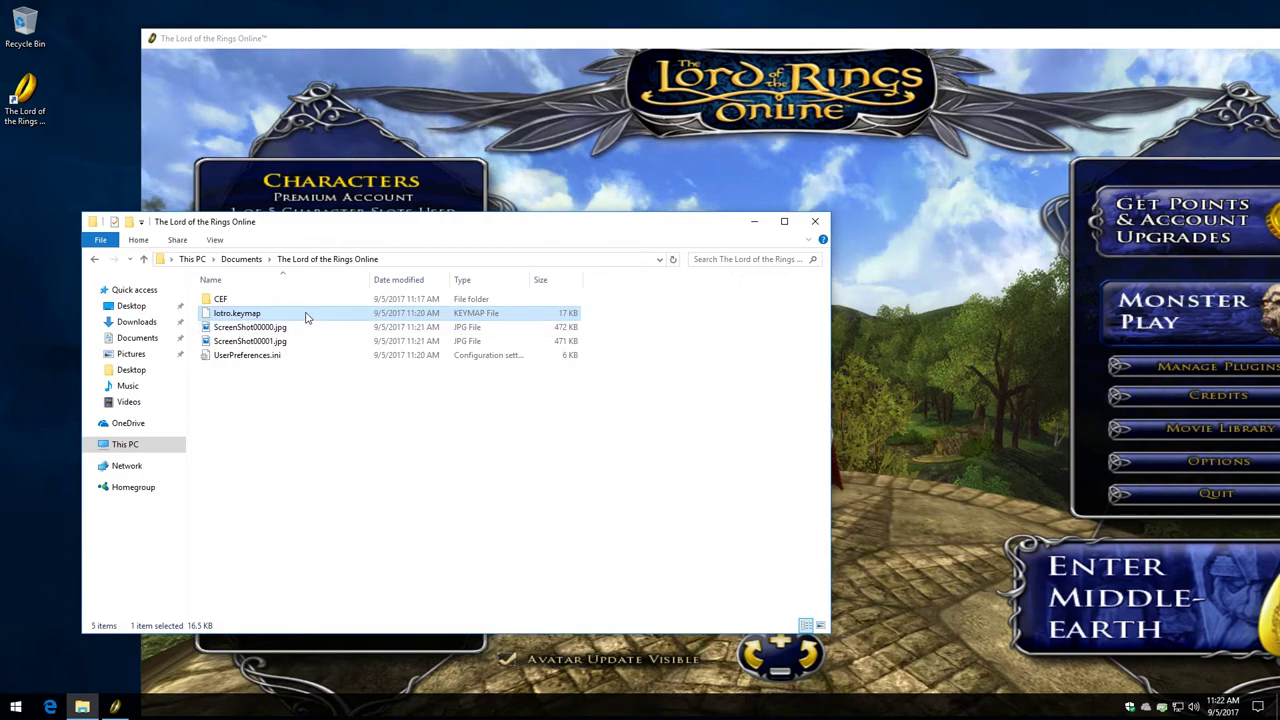
left_click(250, 316)
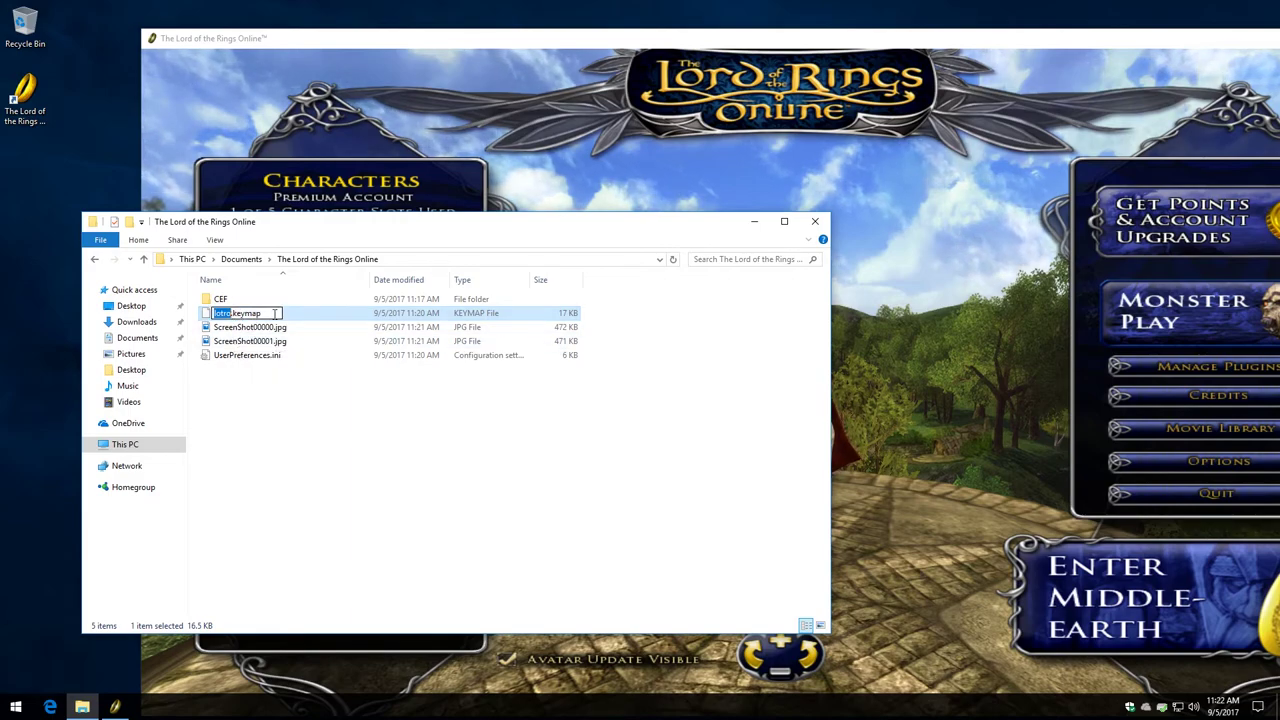
key("Return")
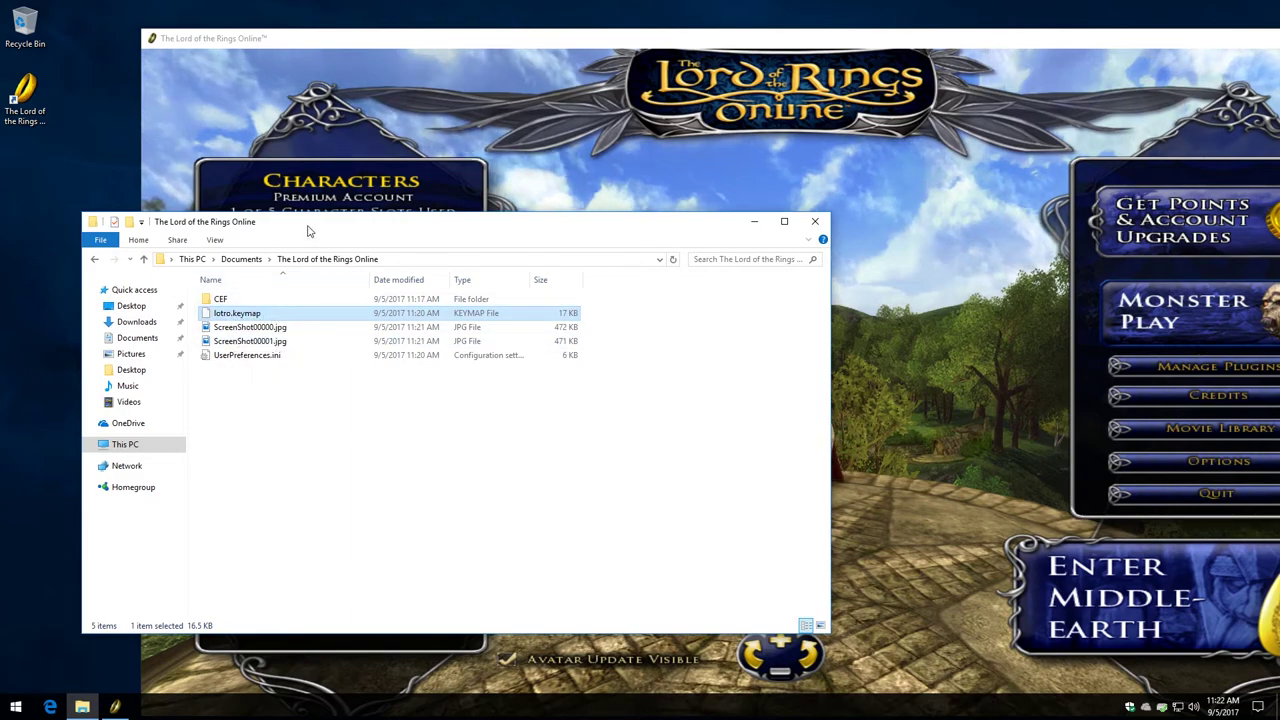
left_click(245, 356)
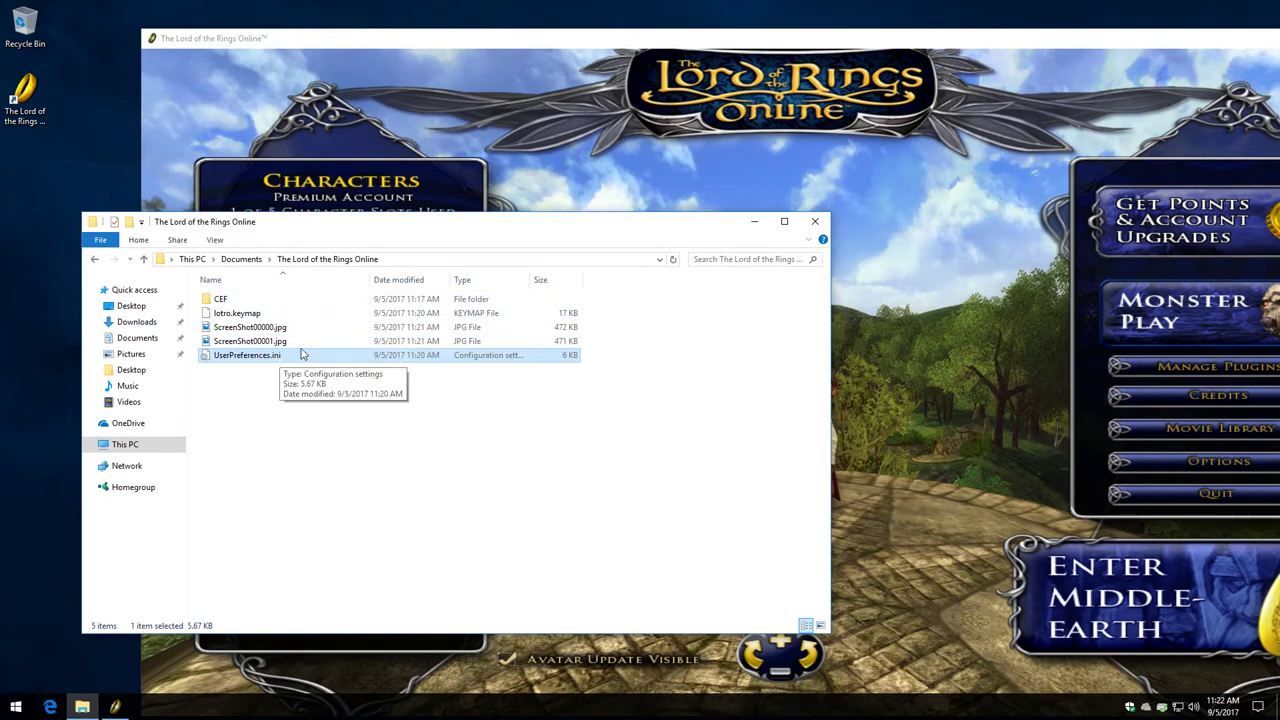
Maximize the game window and quit The Lord of the Rings Online, confirming with Yes
left_click(595, 44)
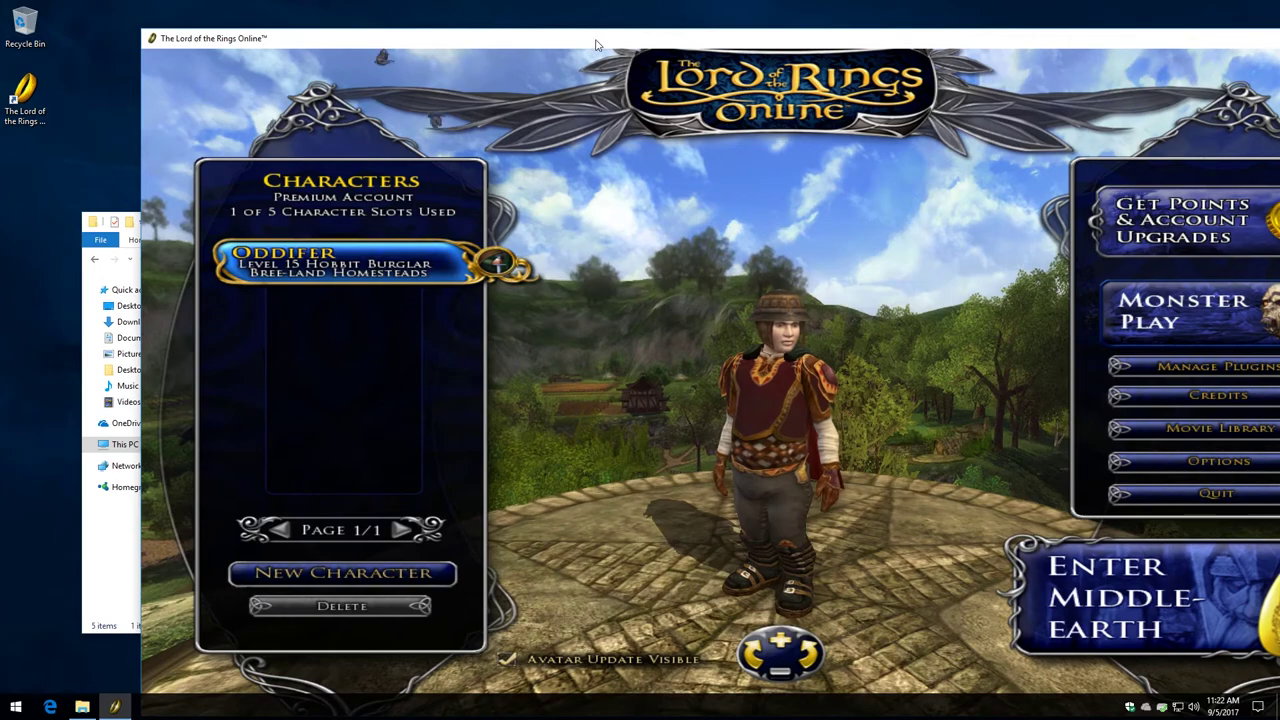
left_click_drag(595, 44, 480, 17)
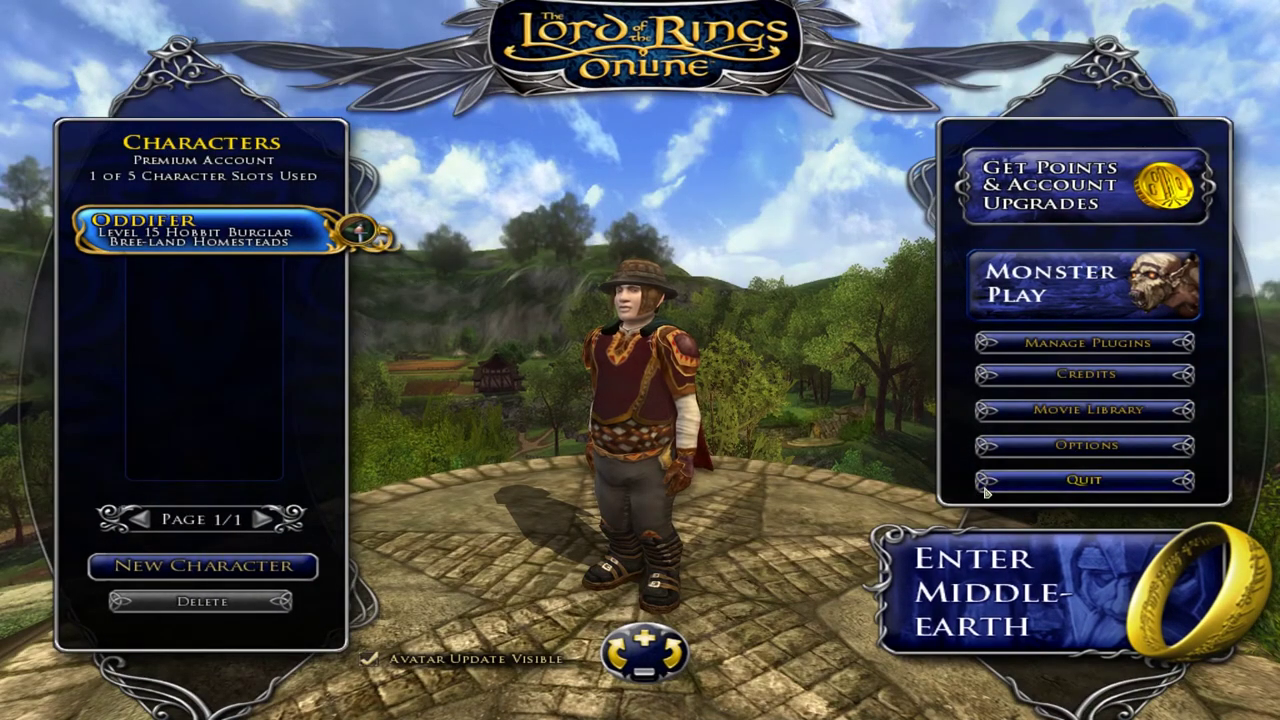
left_click(1025, 468)
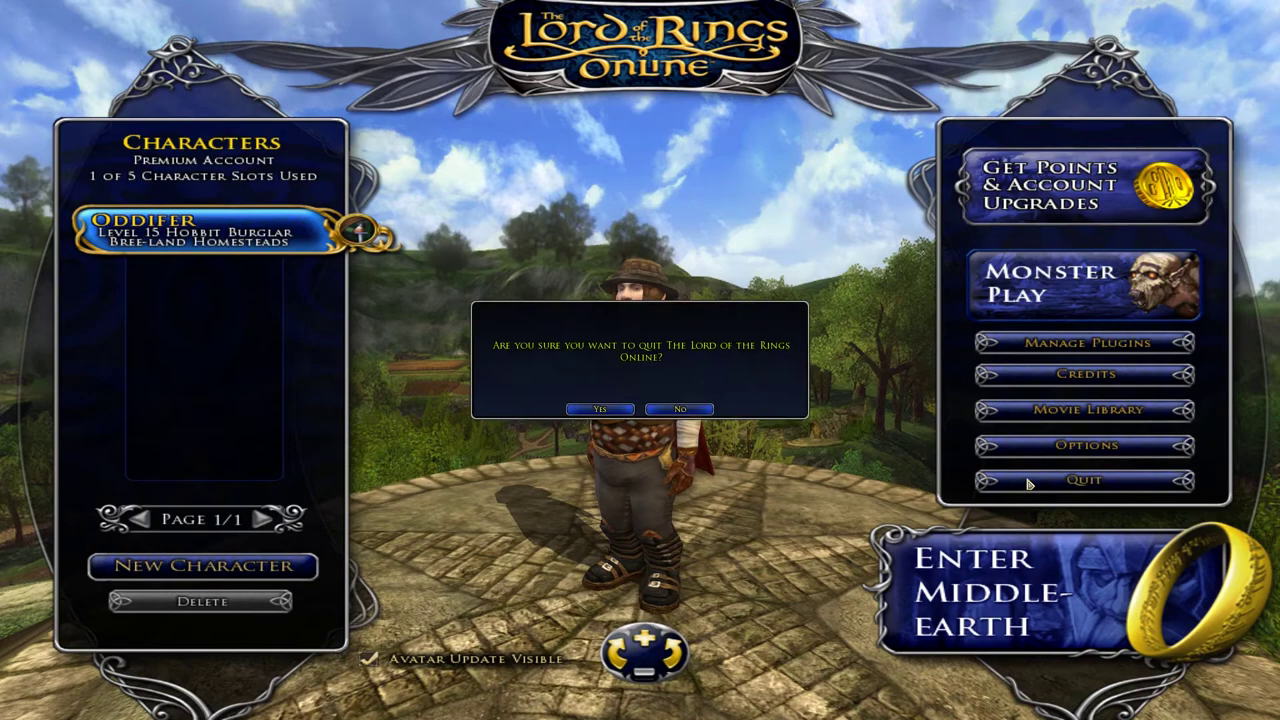
left_click(600, 410)
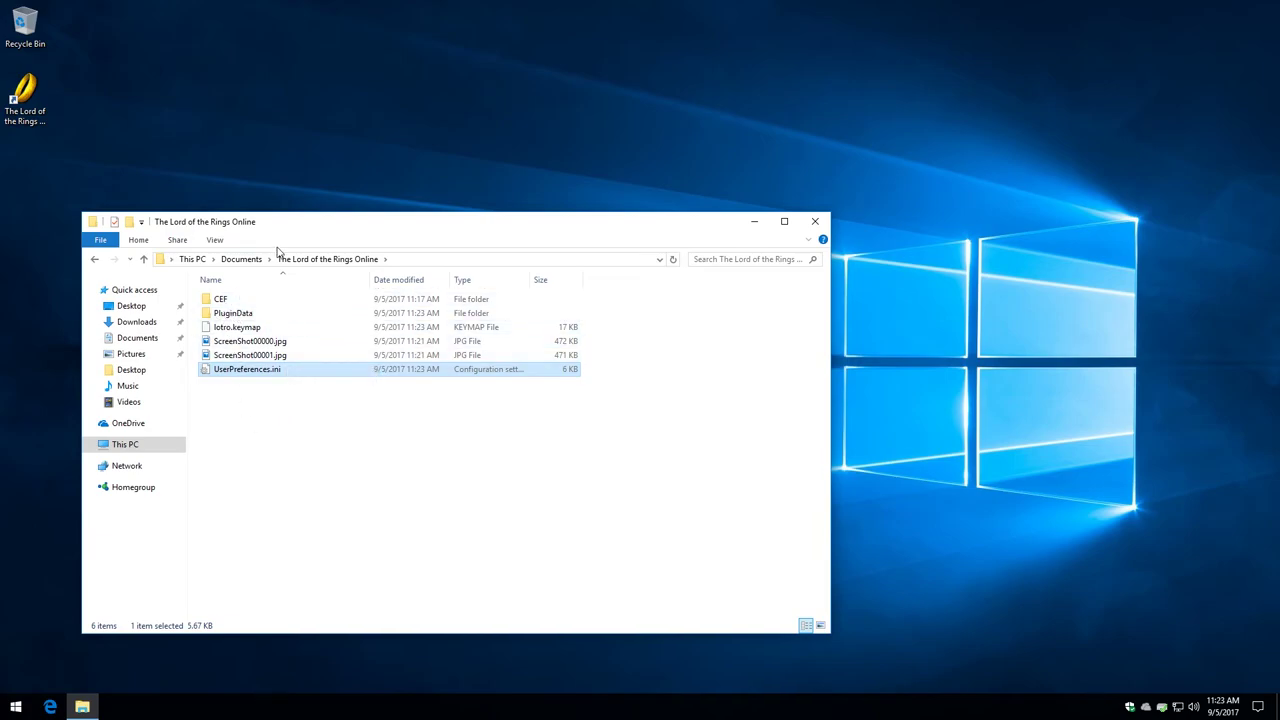
Reopen File Explorer and go to C: > Users > profile > Documents > The Lord of the Rings Online
left_click_drag(298, 224, 359, 187)
left_click(876, 184)
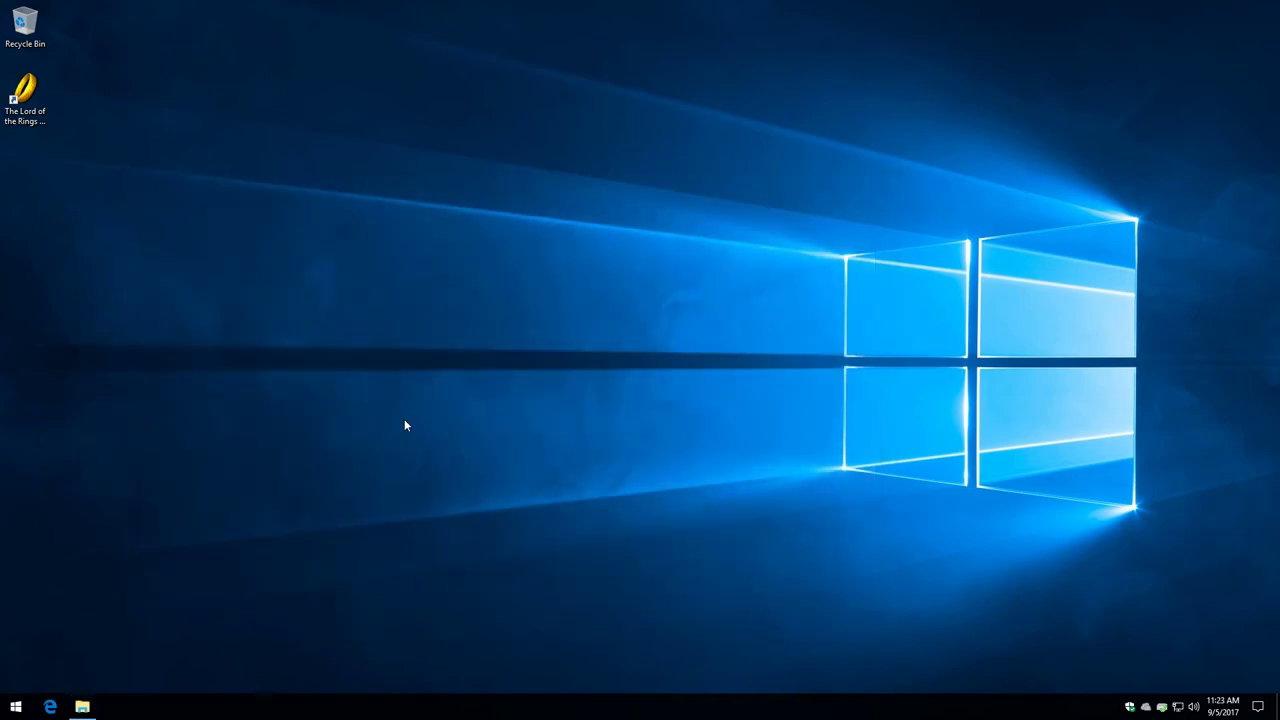
left_click(83, 702)
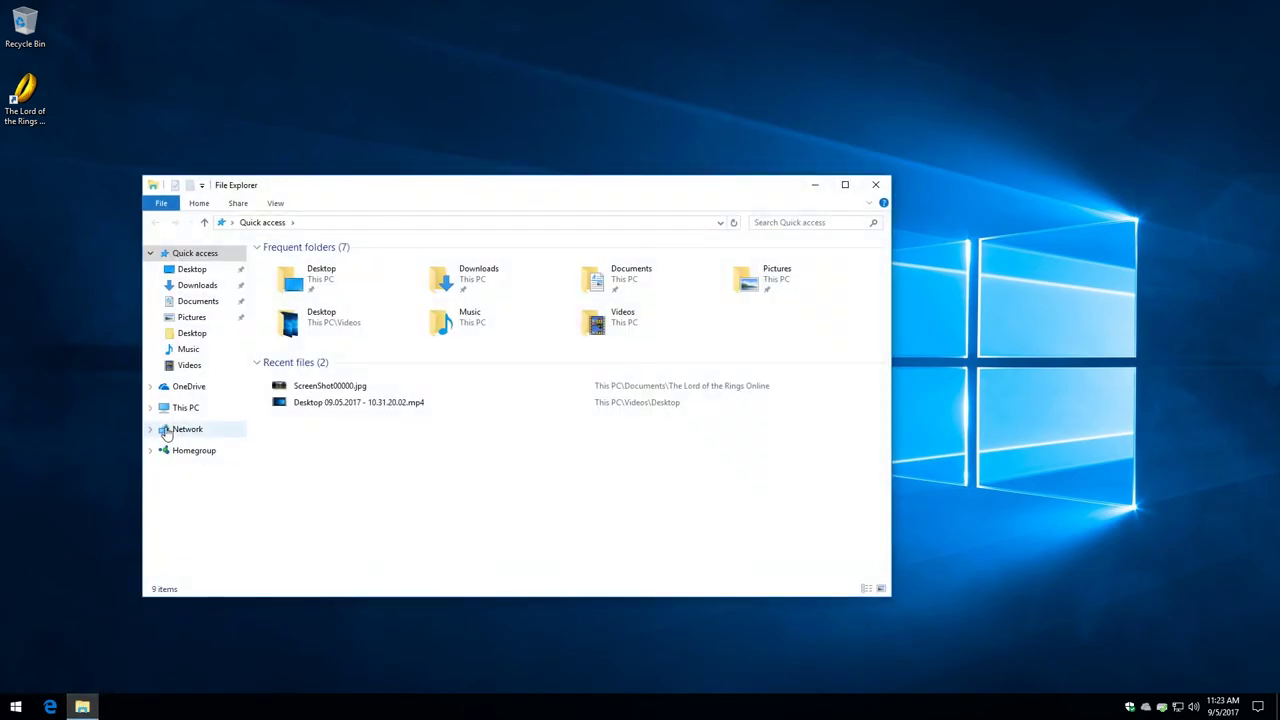
left_click(169, 414)
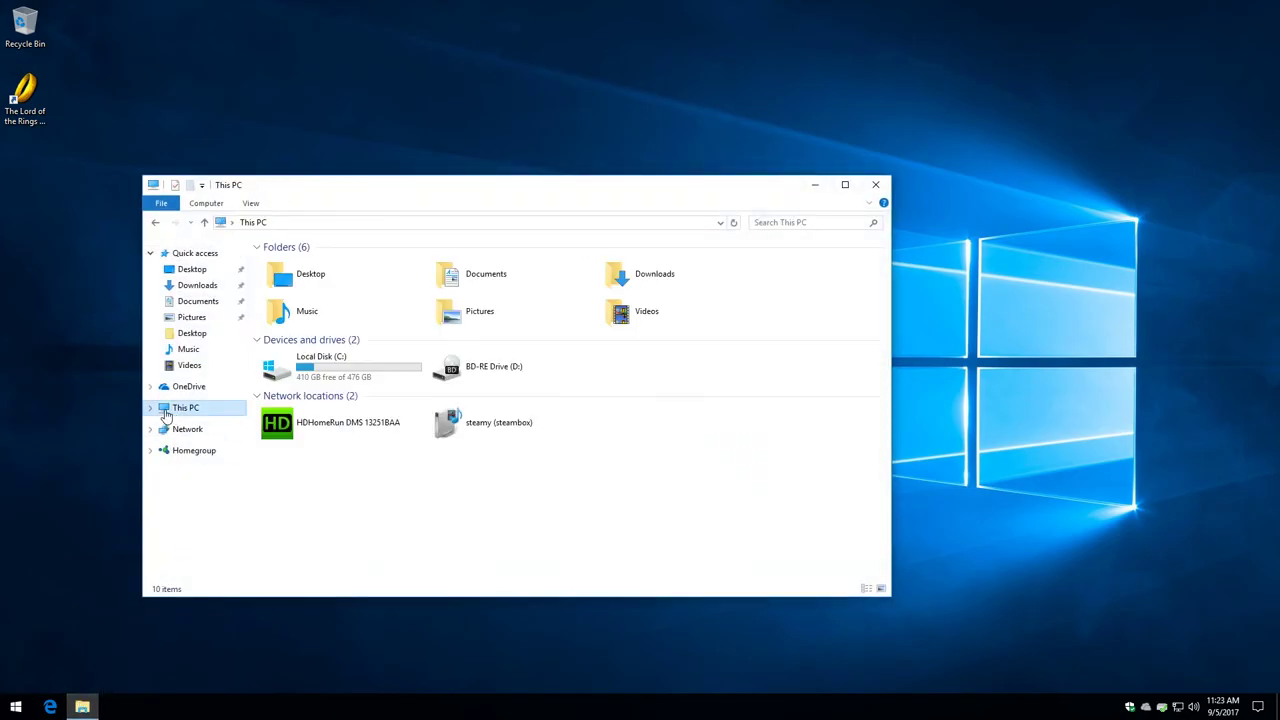
double_click(302, 372)
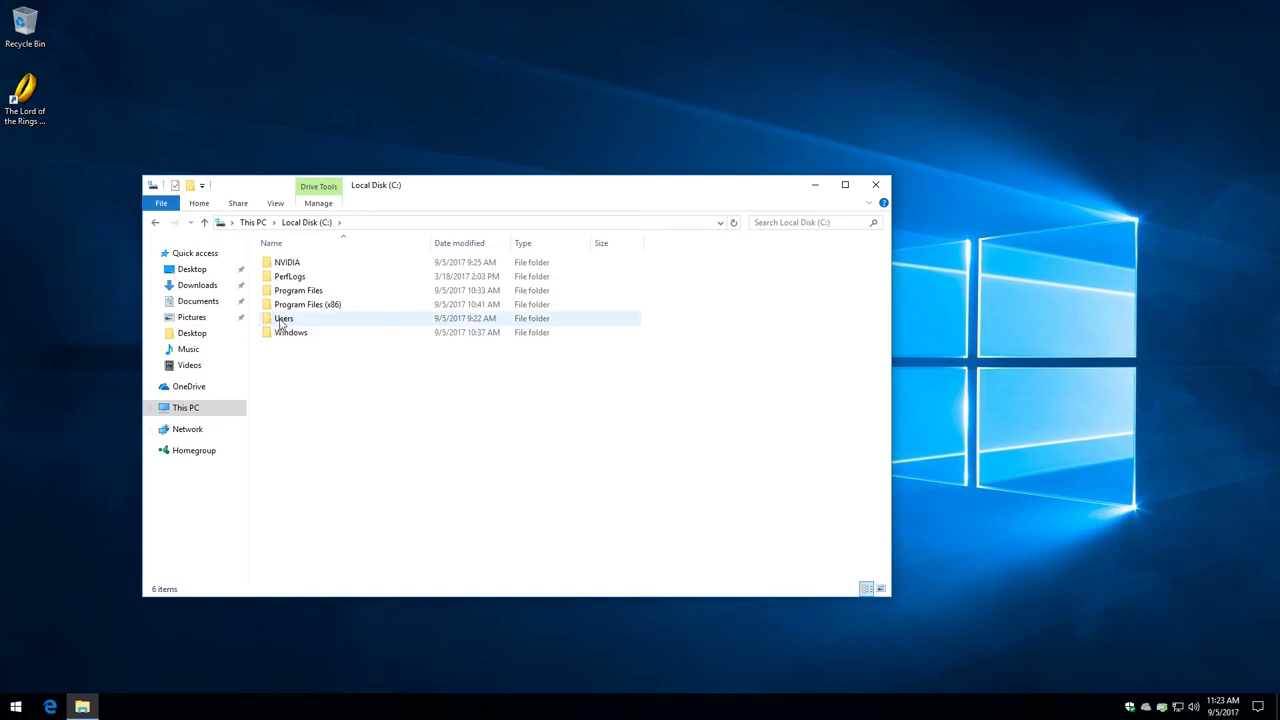
double_click(284, 318)
double_click(286, 265)
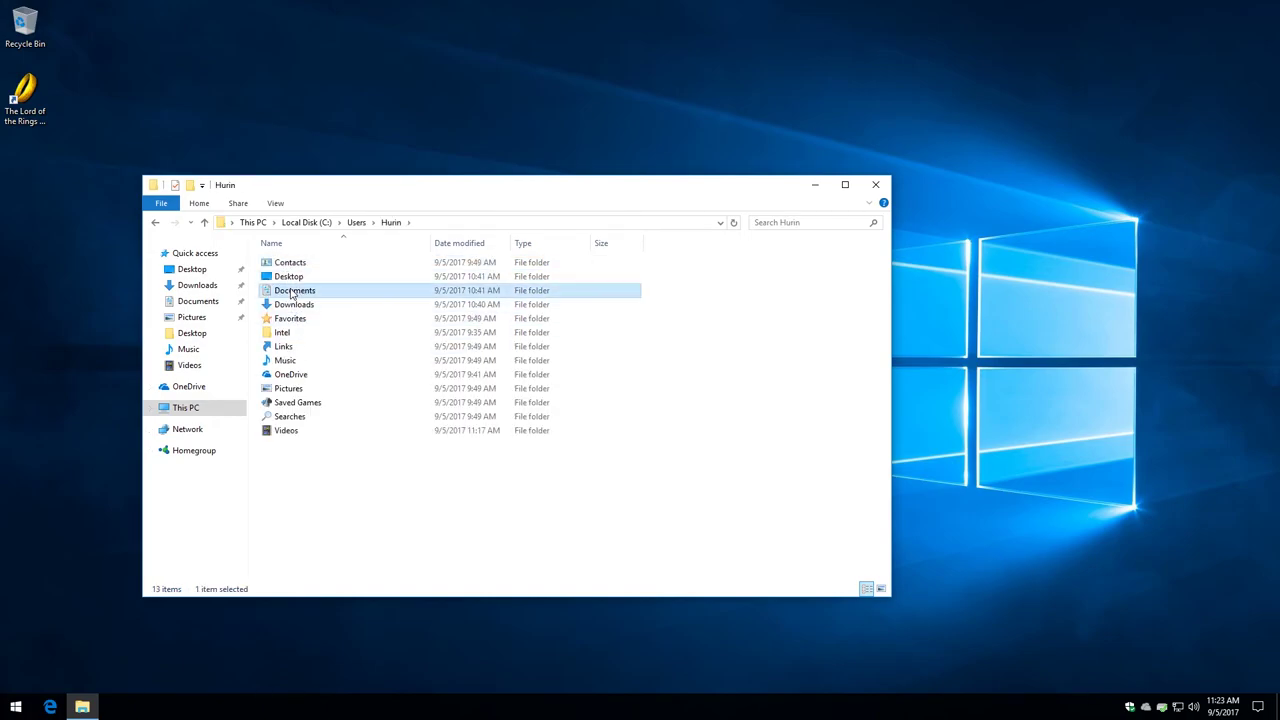
double_click(291, 289)
double_click(294, 265)
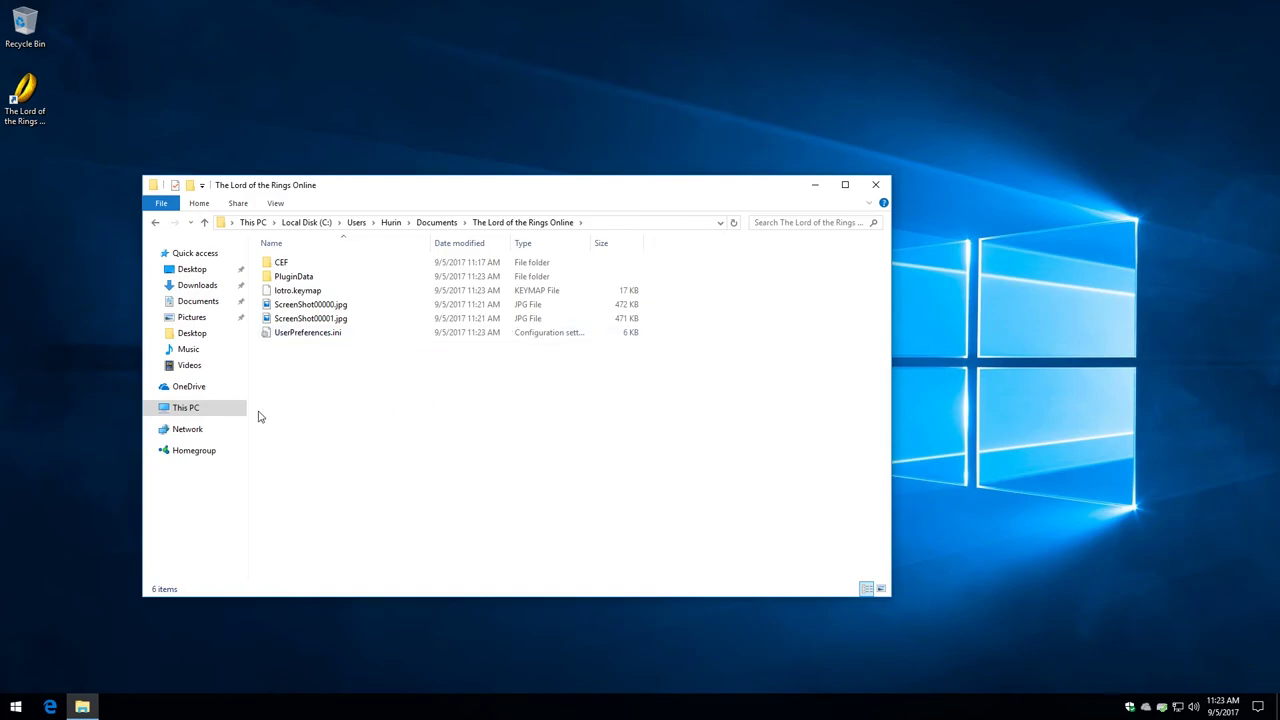
Browse the installation folder at C: > Program Files (x86) > StandingStoneGames > The Lord of the Rings Online
left_click(185, 409)
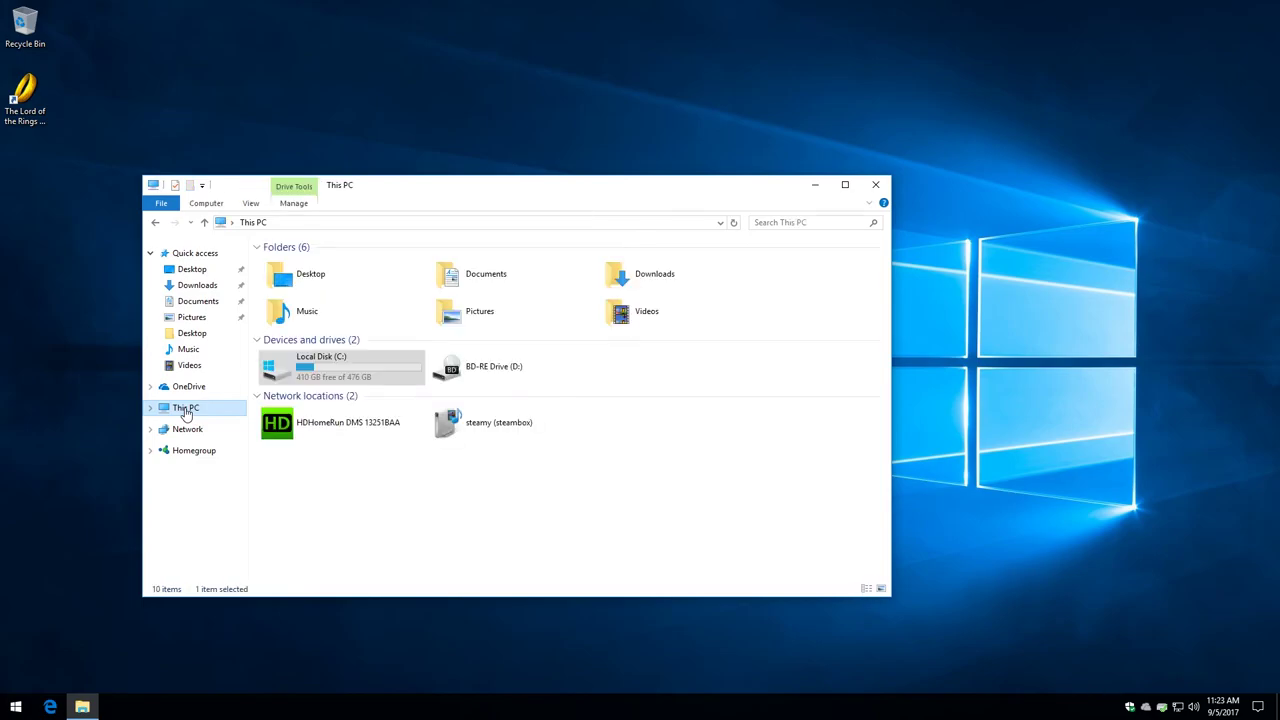
double_click(276, 372)
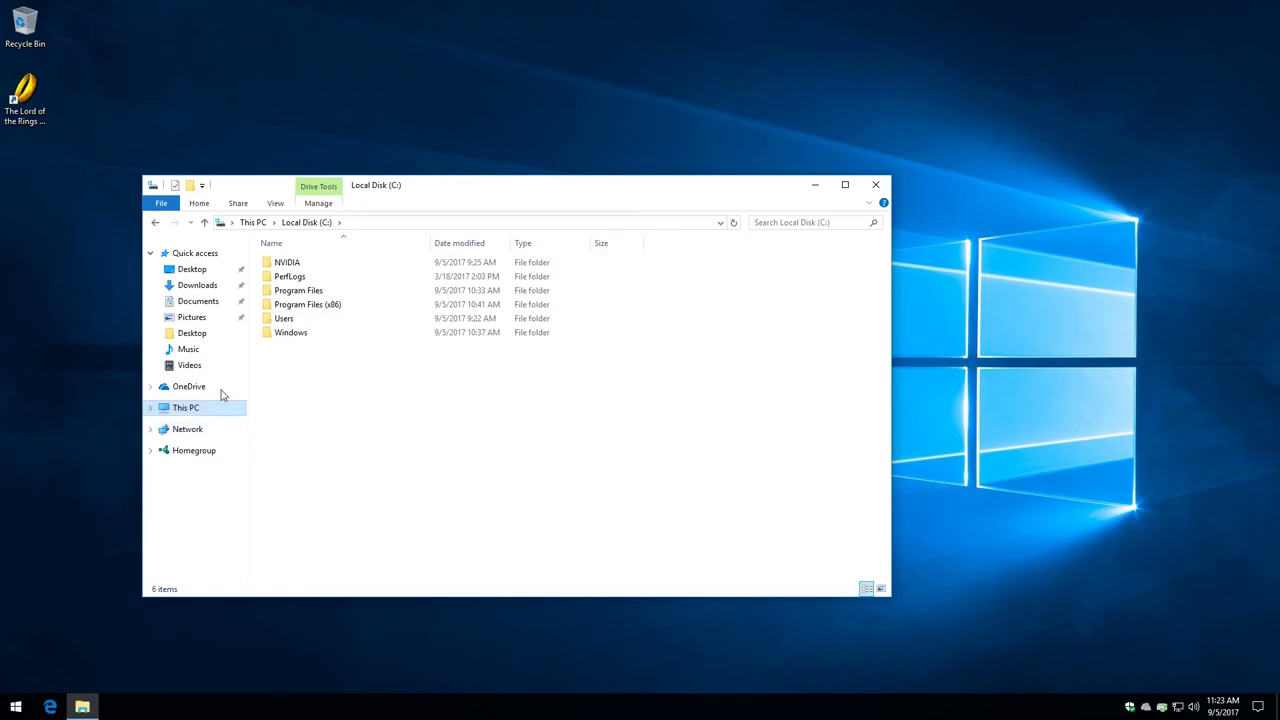
double_click(292, 306)
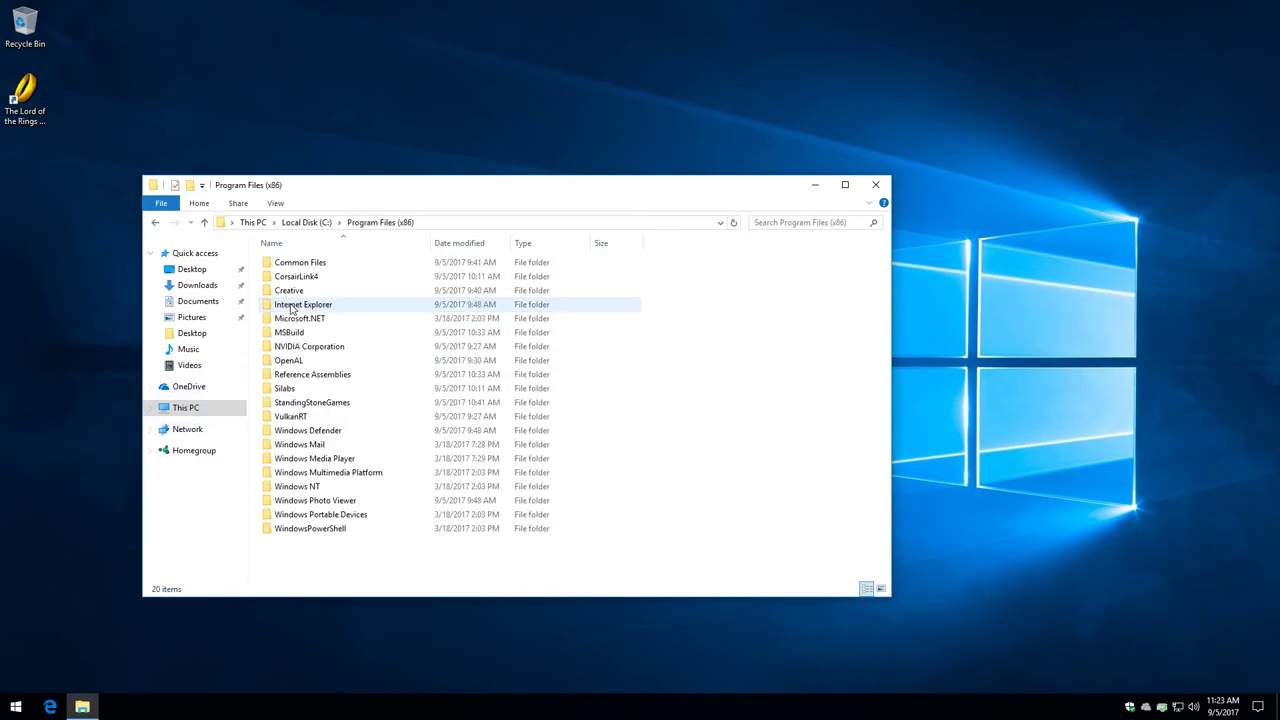
double_click(272, 403)
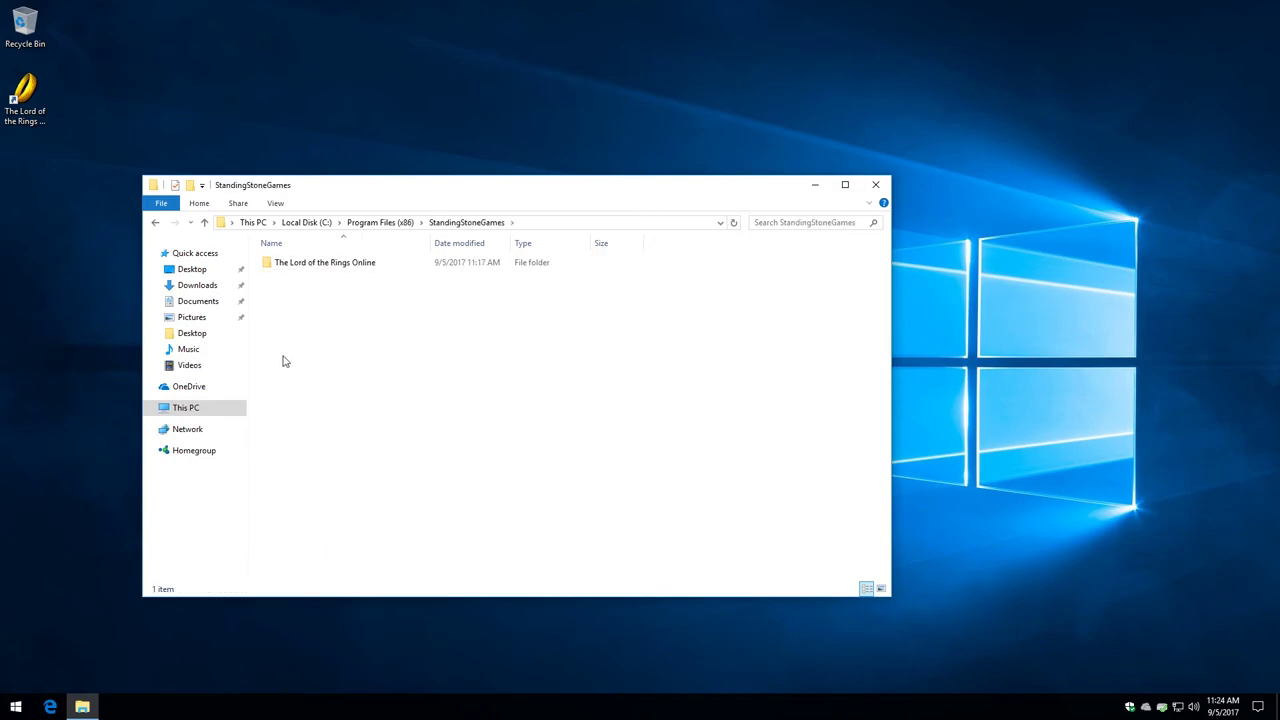
double_click(290, 264)
scroll(370, 440, "down", 15)
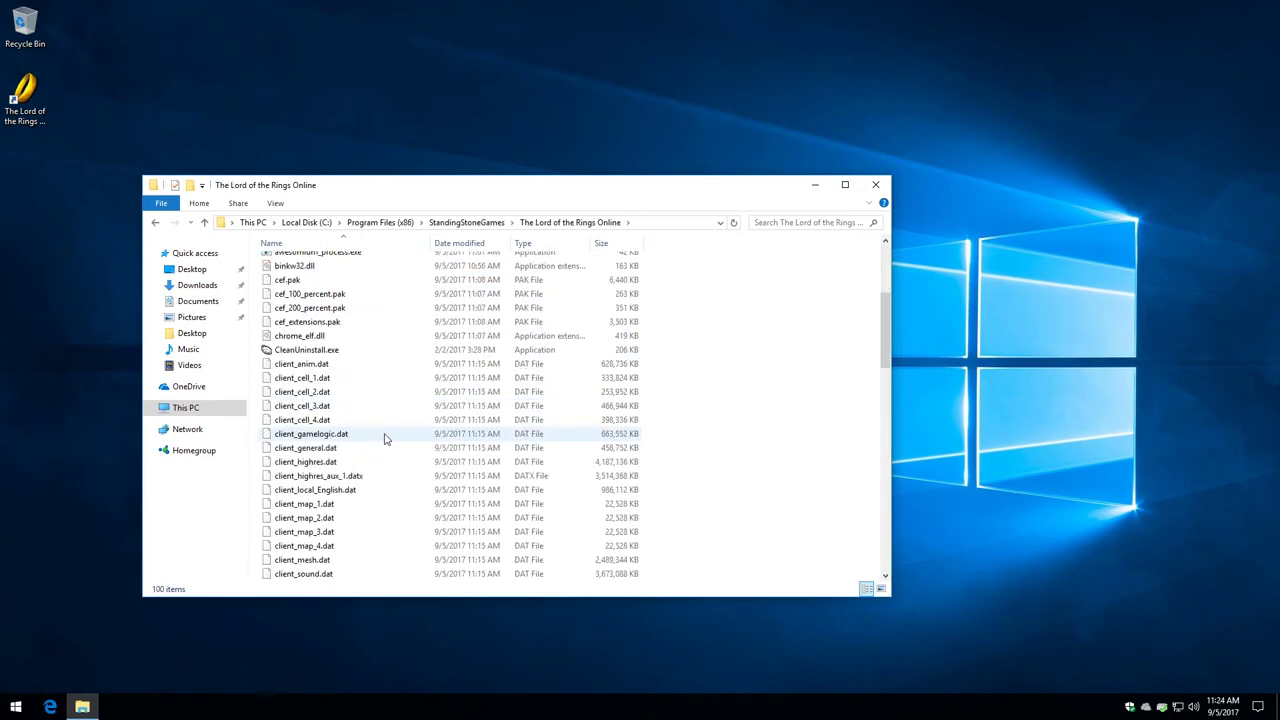
scroll(388, 443, "down", 10)
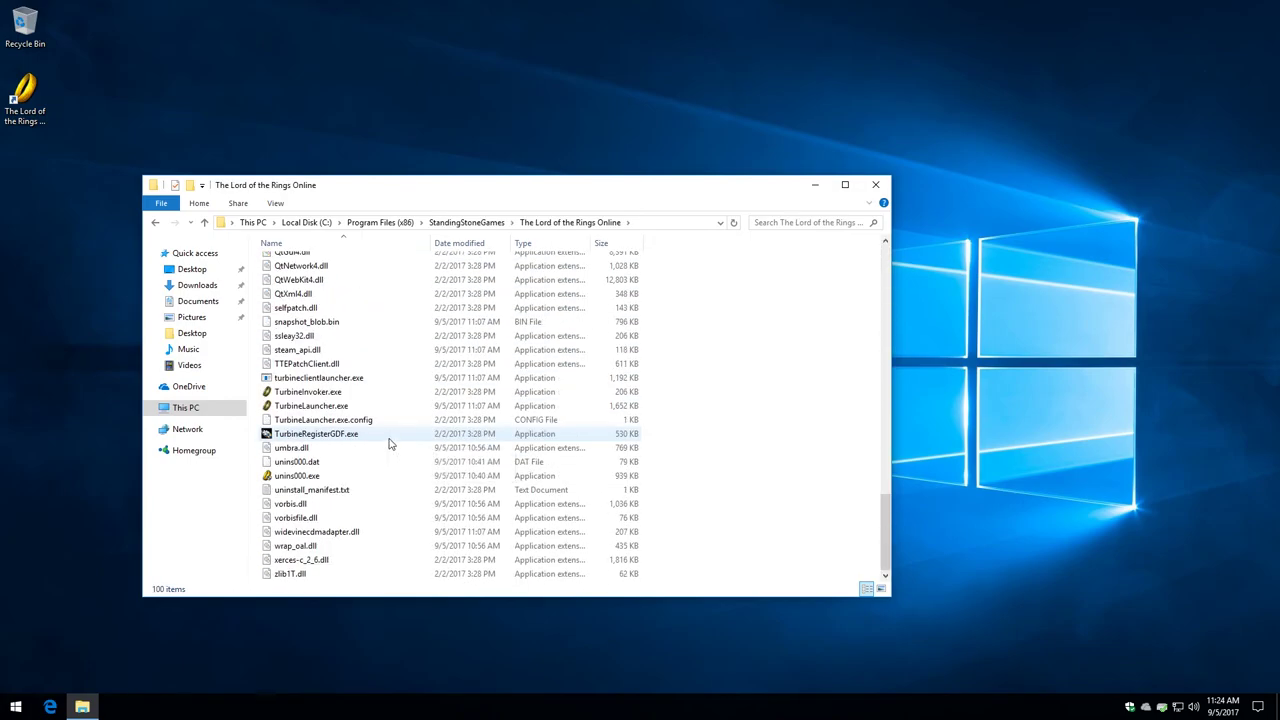
scroll(390, 445, "up", 20)
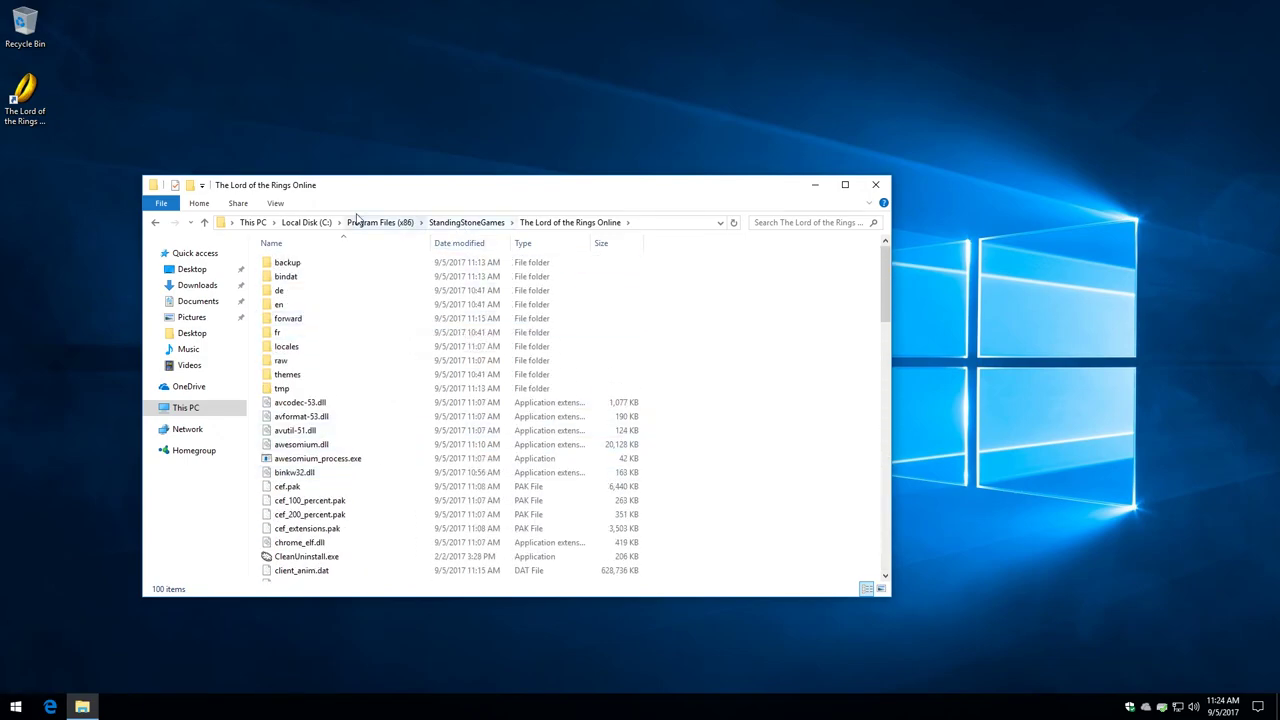
Open The Lord of the Rings Online folder in Documents, then close File Explorer
left_click(197, 301)
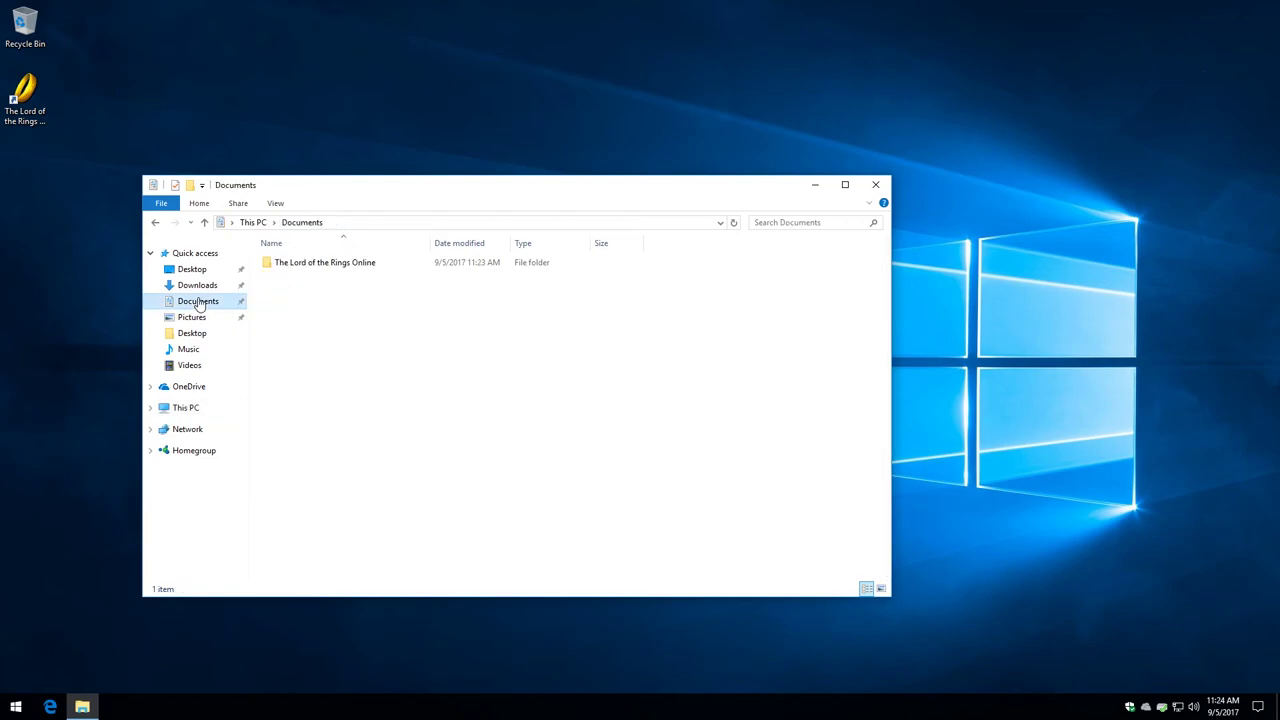
double_click(283, 265)
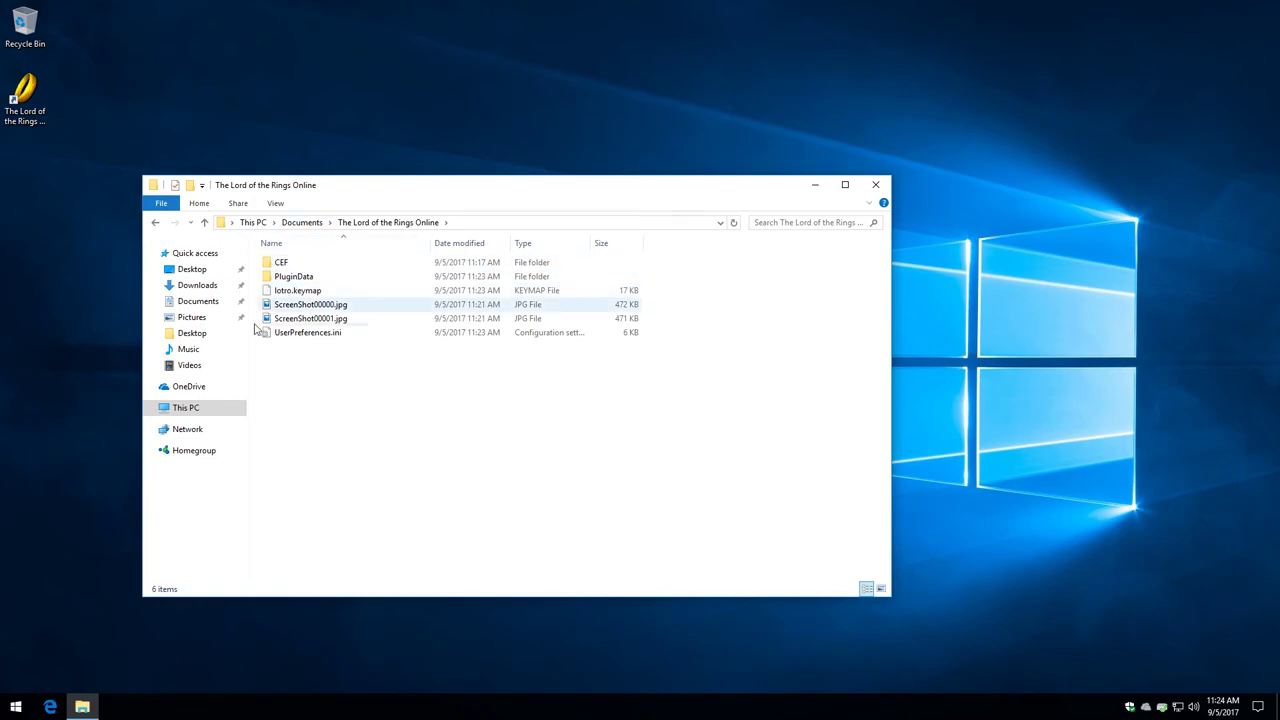
left_click(191, 304)
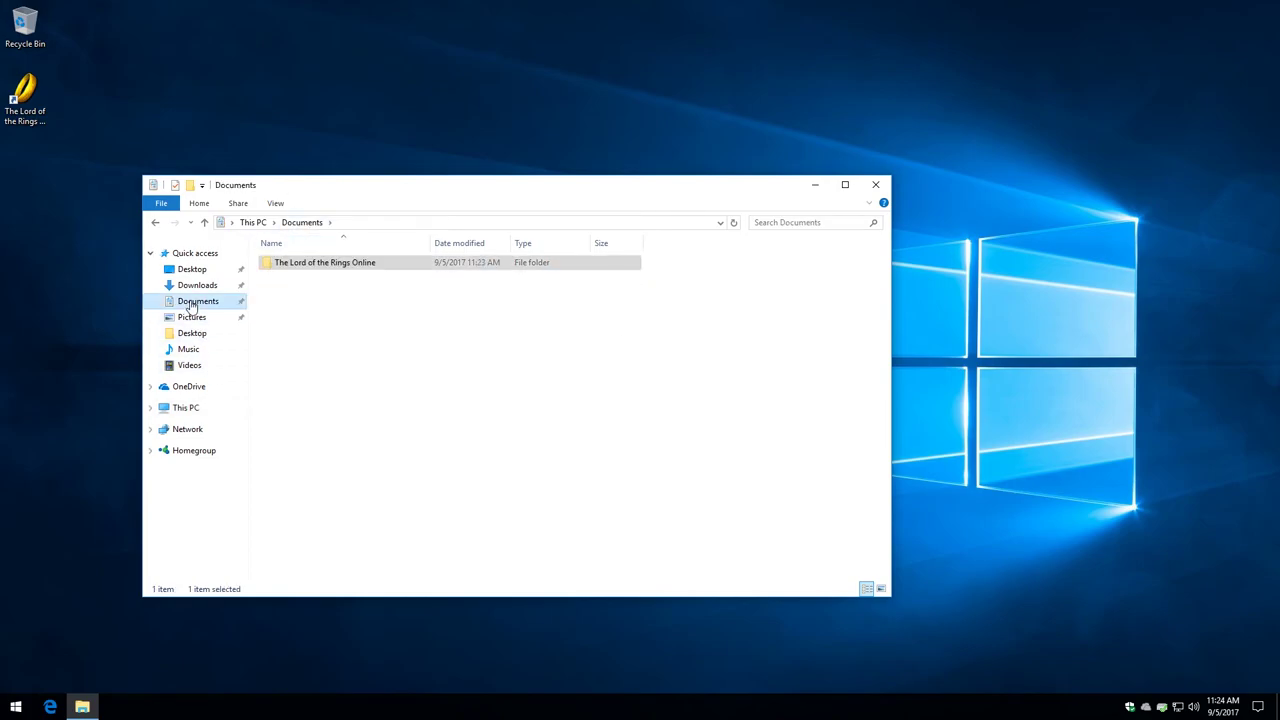
double_click(288, 275)
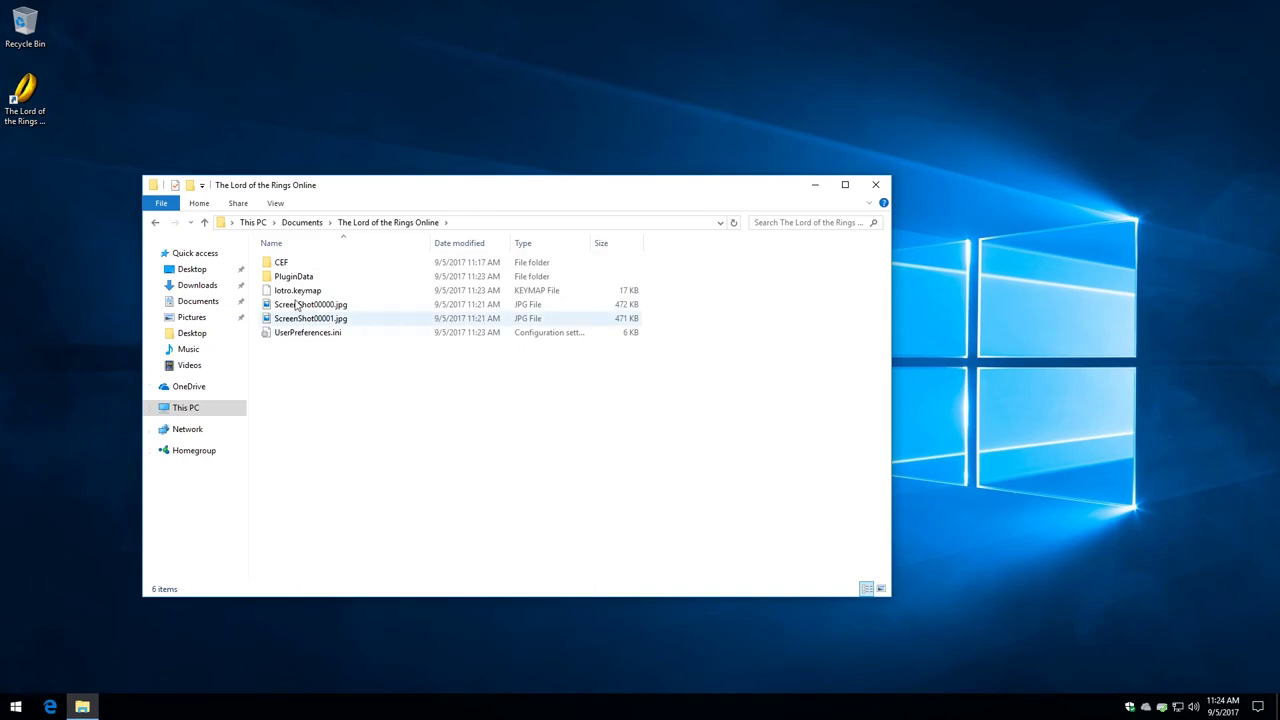
left_click(876, 187)
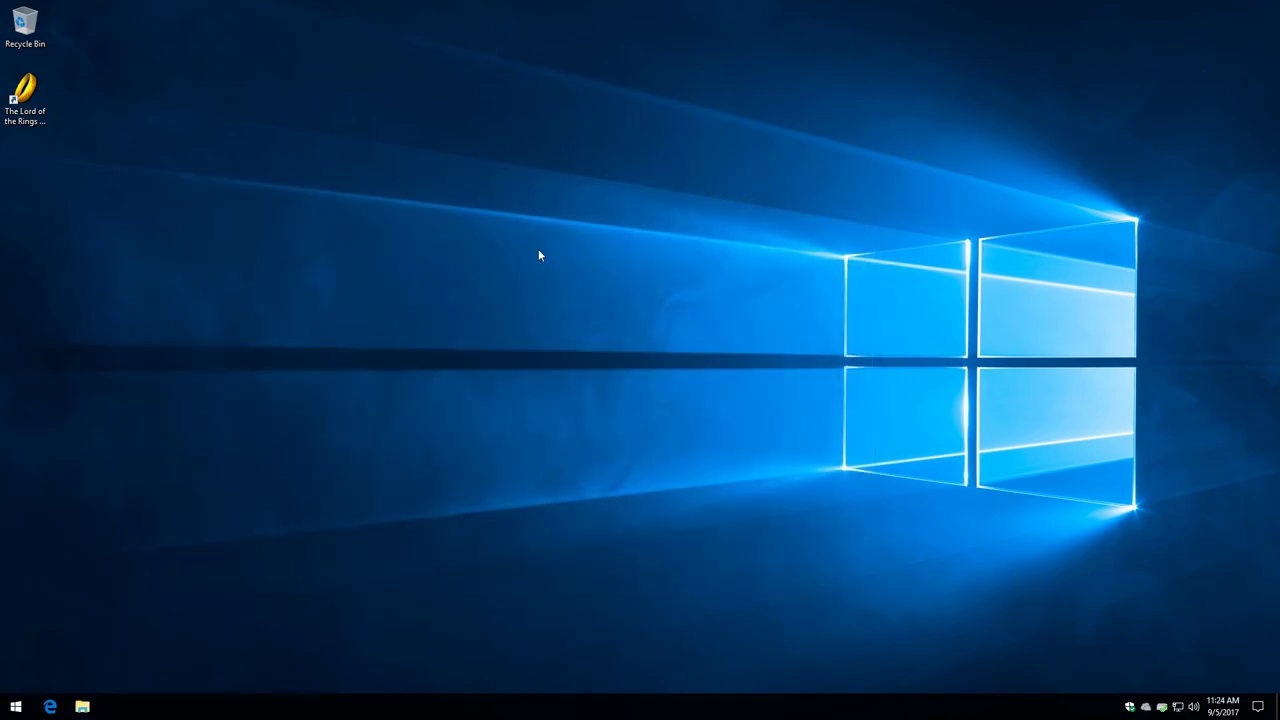
Open the Apps & features list in Settings and select Akamai NetSession Interface
left_click(17, 707)
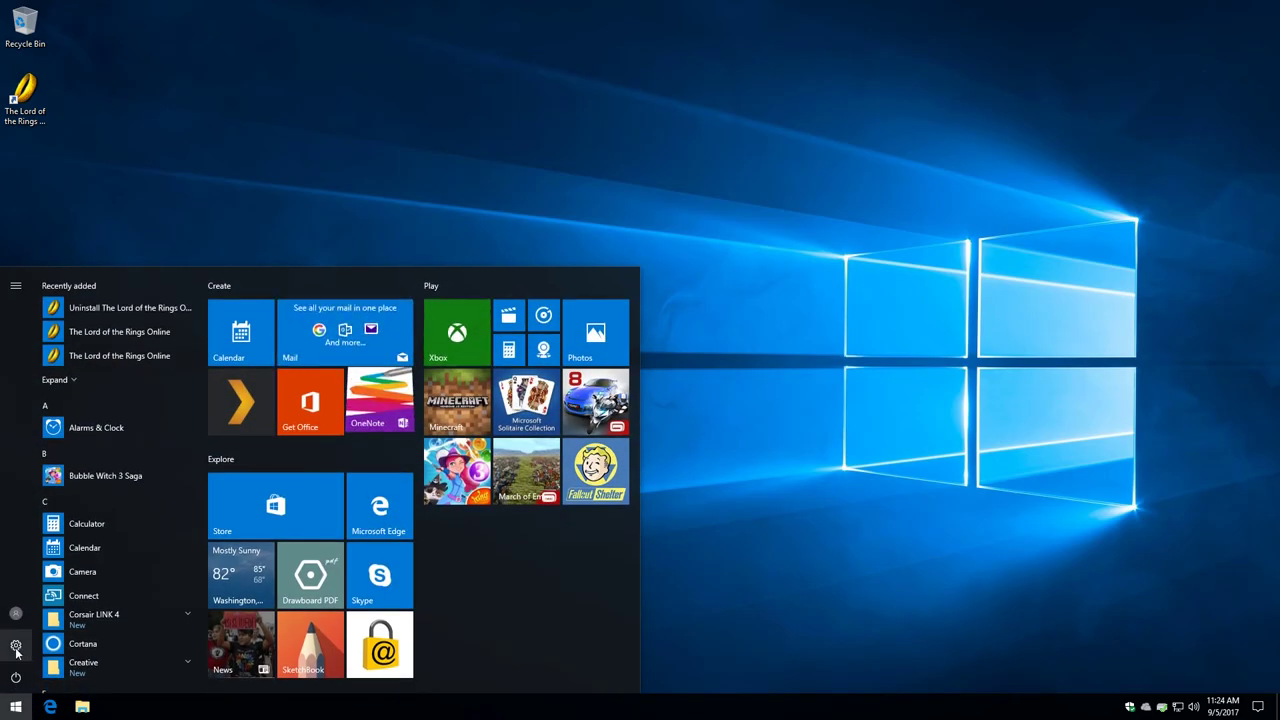
left_click(16, 647)
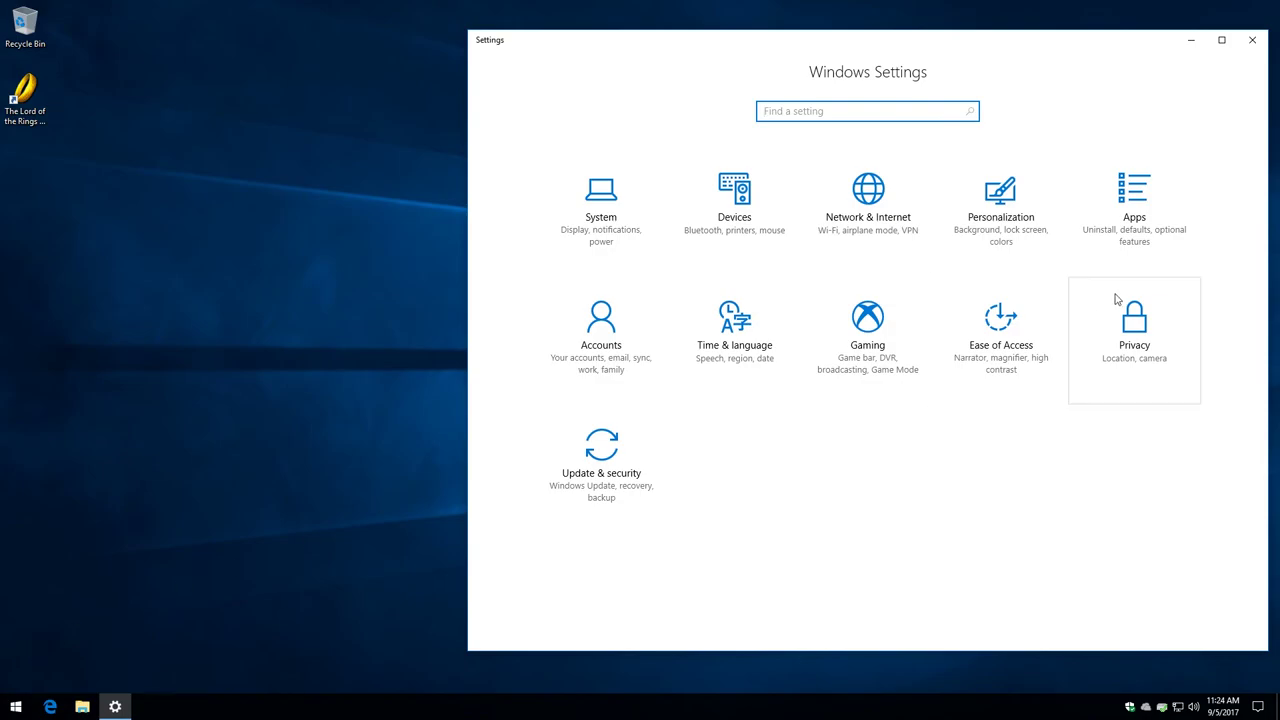
left_click(1134, 225)
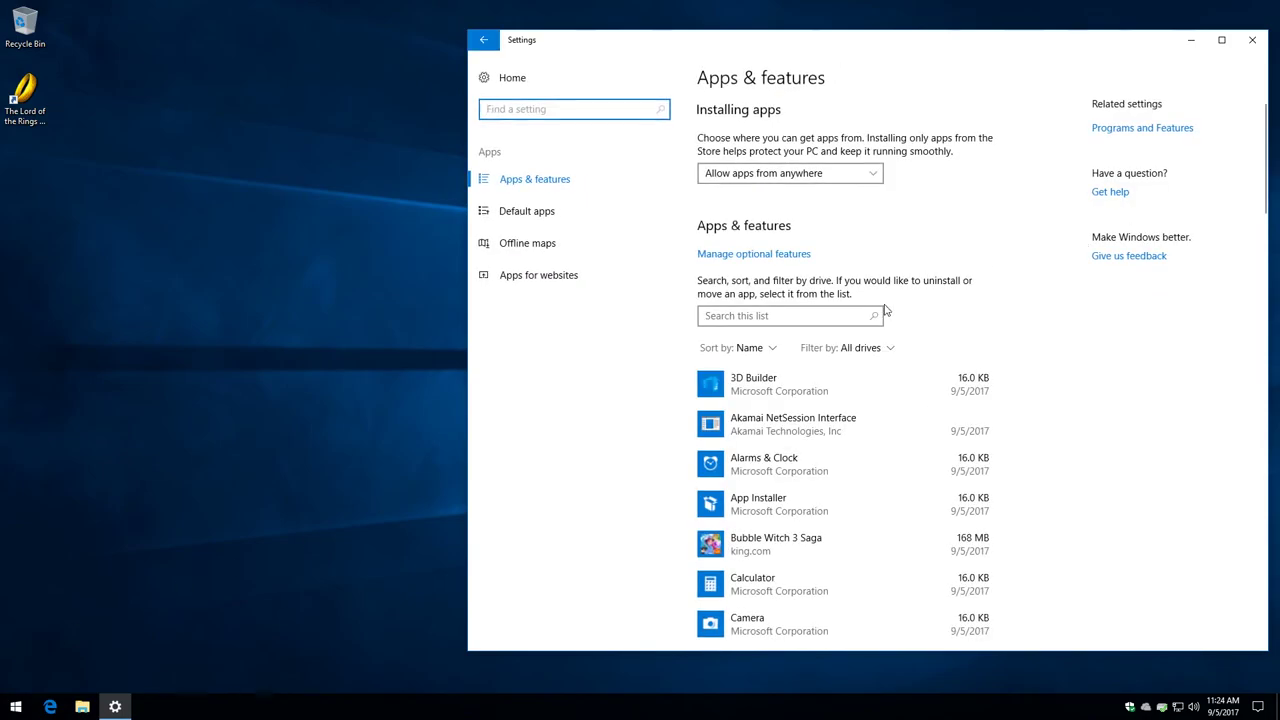
left_click(746, 425)
Uninstall Akamai NetSession Interface, approving the UAC prompt and dismissing the success message
left_click(951, 469)
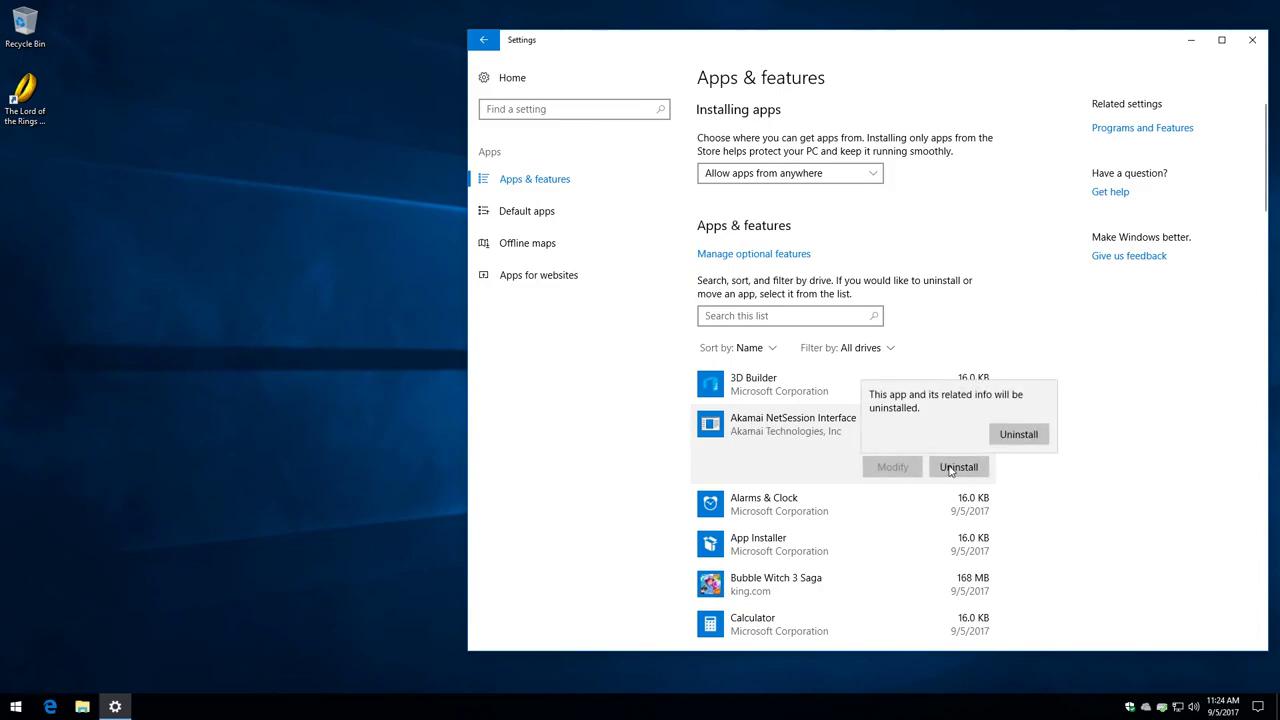
left_click(1016, 436)
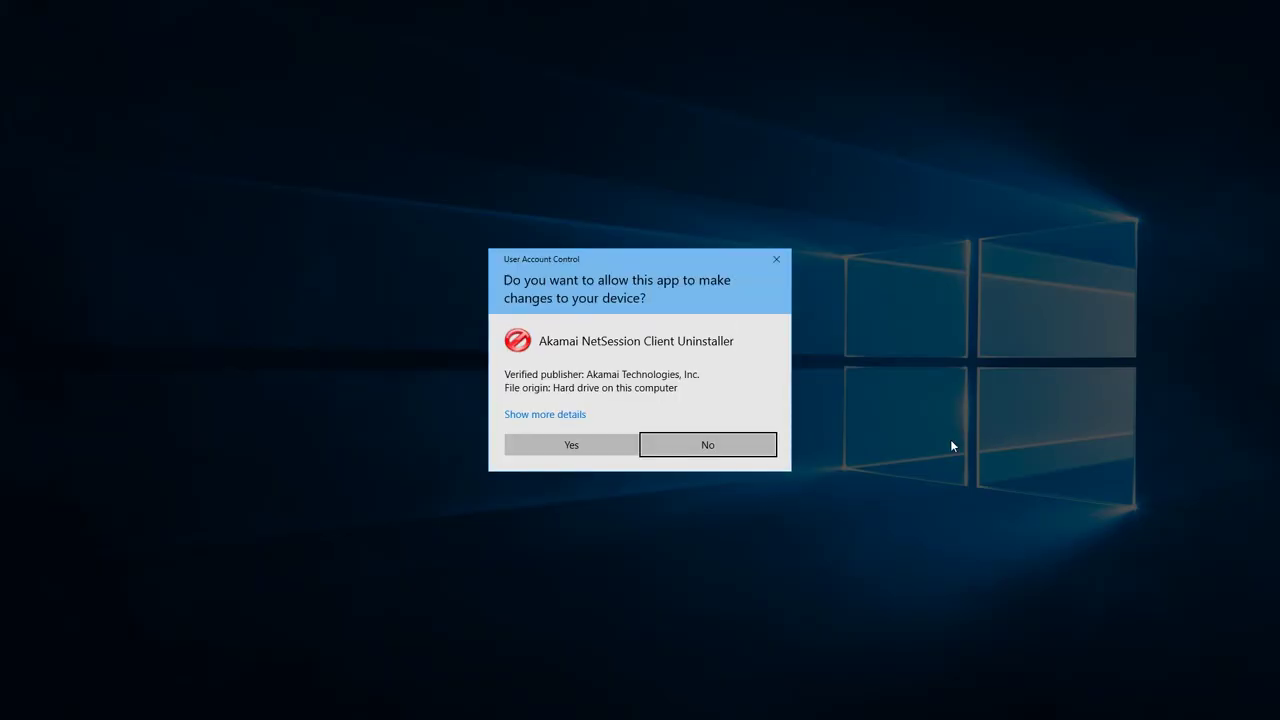
left_click(534, 452)
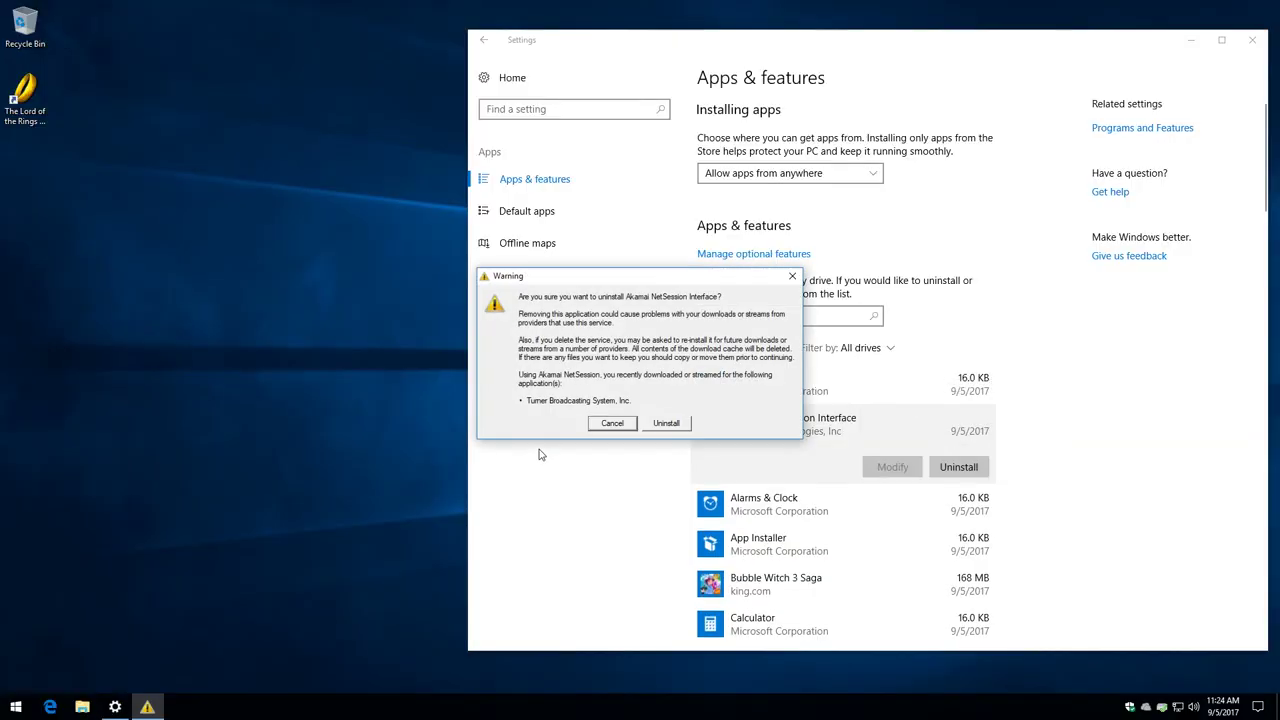
left_click(664, 424)
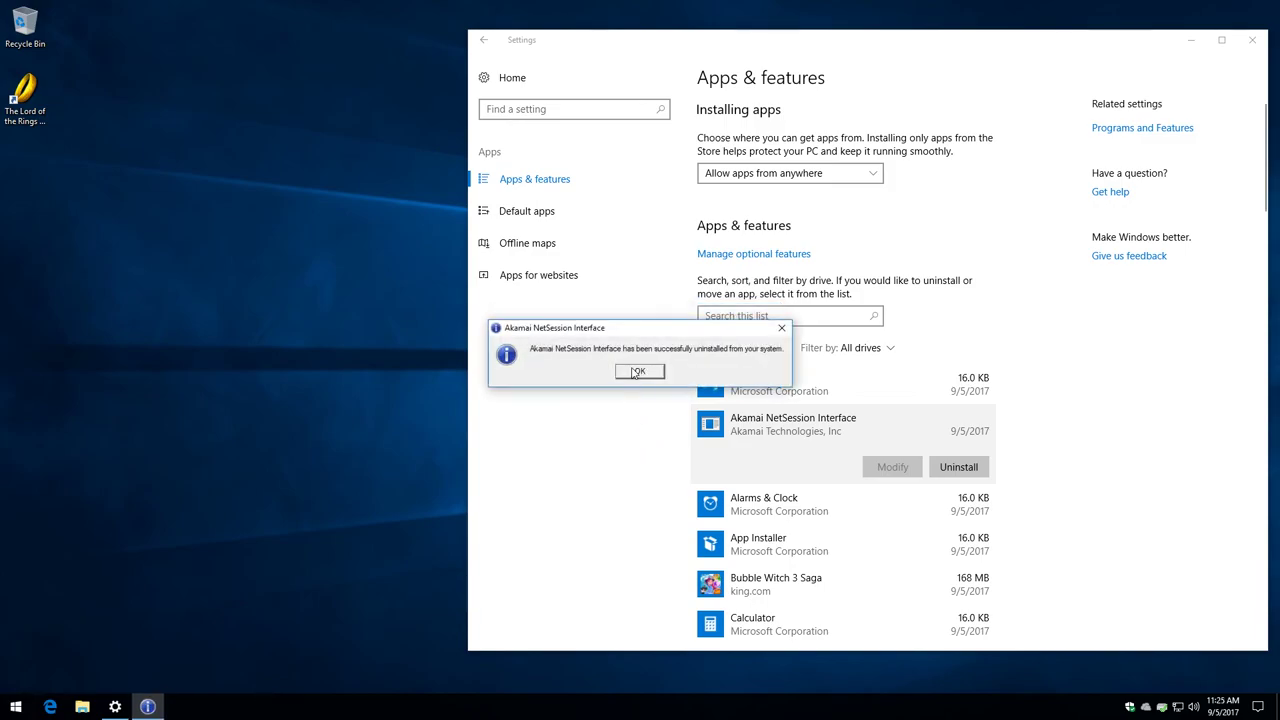
left_click(636, 373)
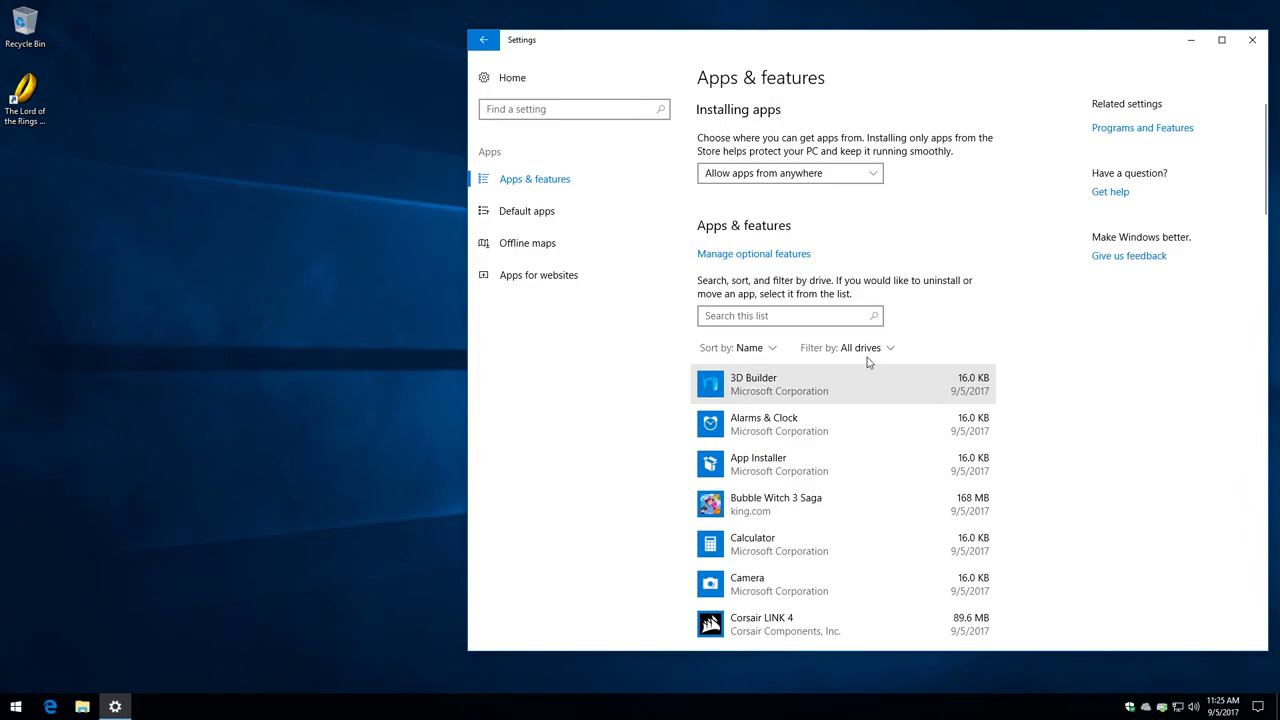
Close Settings, start the LOTRO launcher from the desktop shortcut, then close it
left_click(1254, 40)
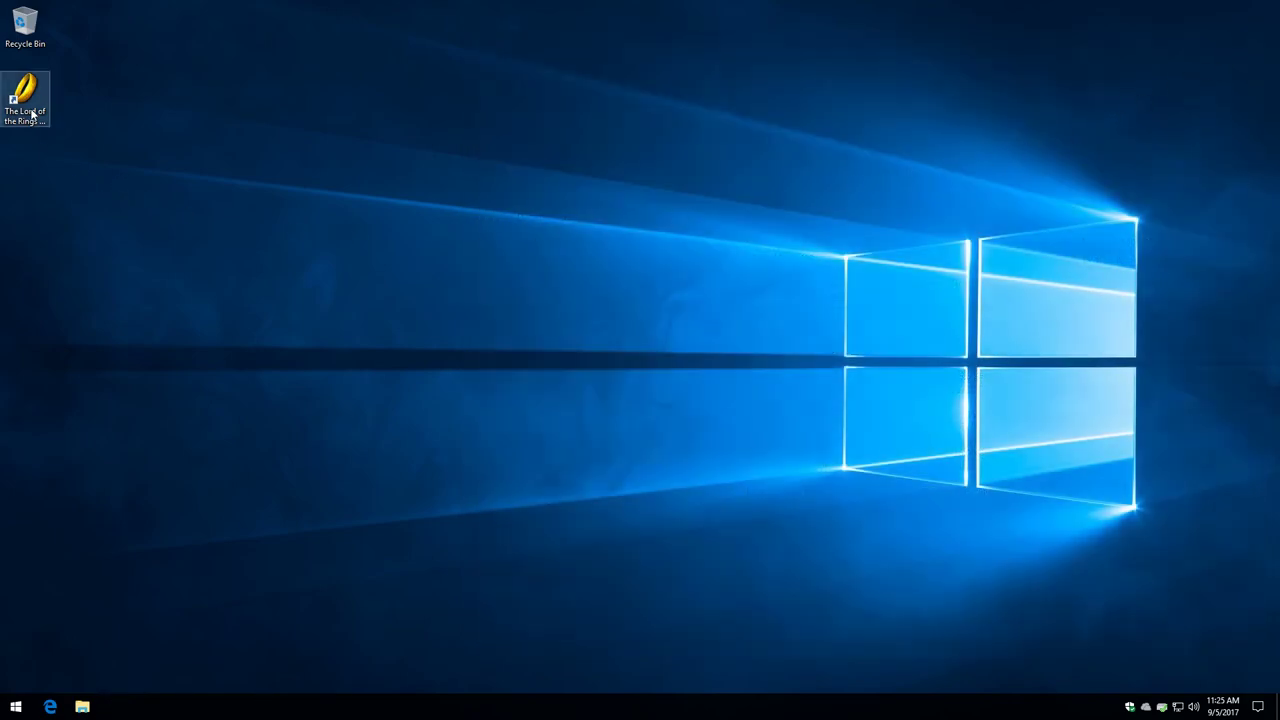
double_click(24, 100)
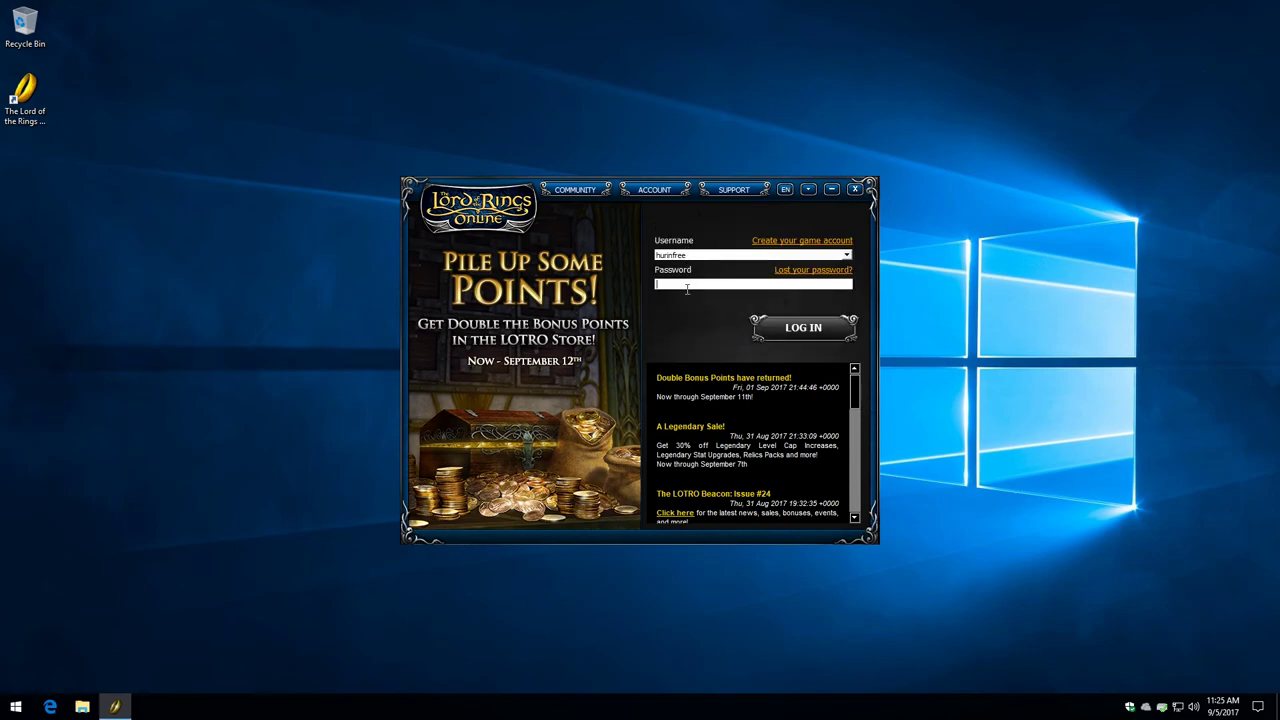
left_click(855, 190)
In Power & sleep, set plugged-in screen off to 10 minutes and sleep to 1 hour
left_click(15, 705)
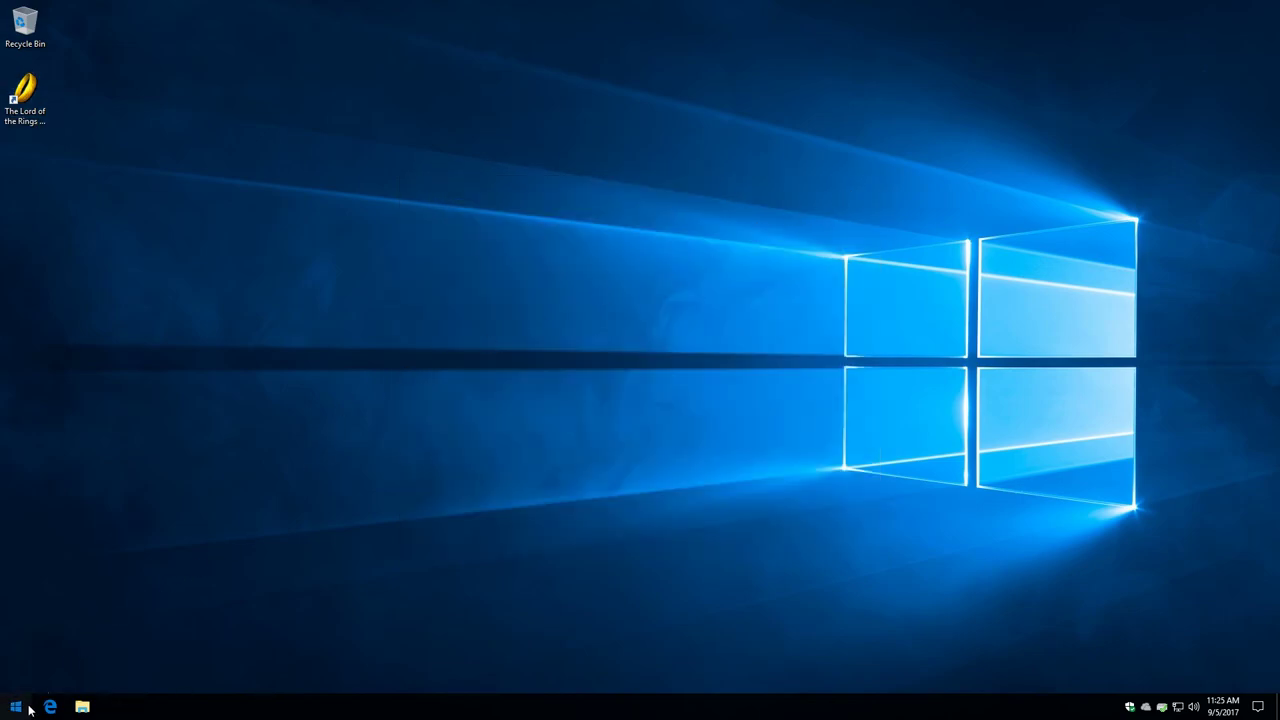
type("sleep")
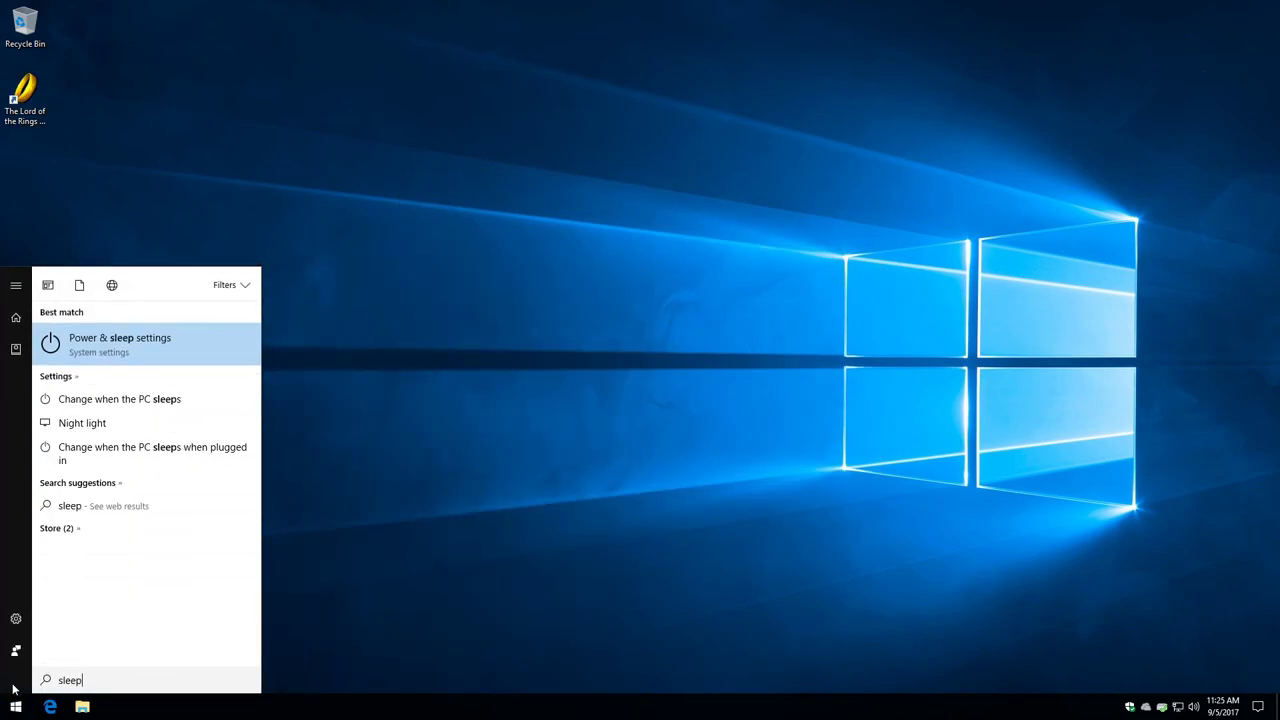
left_click(183, 345)
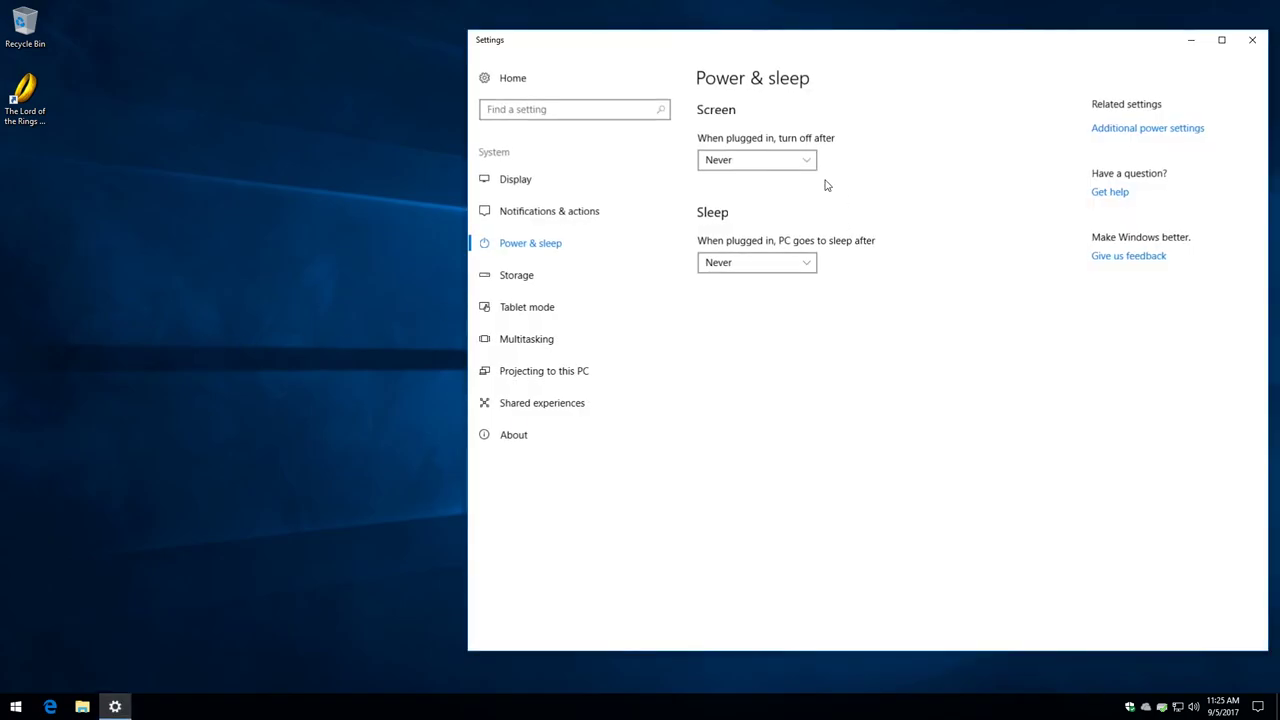
left_click(771, 162)
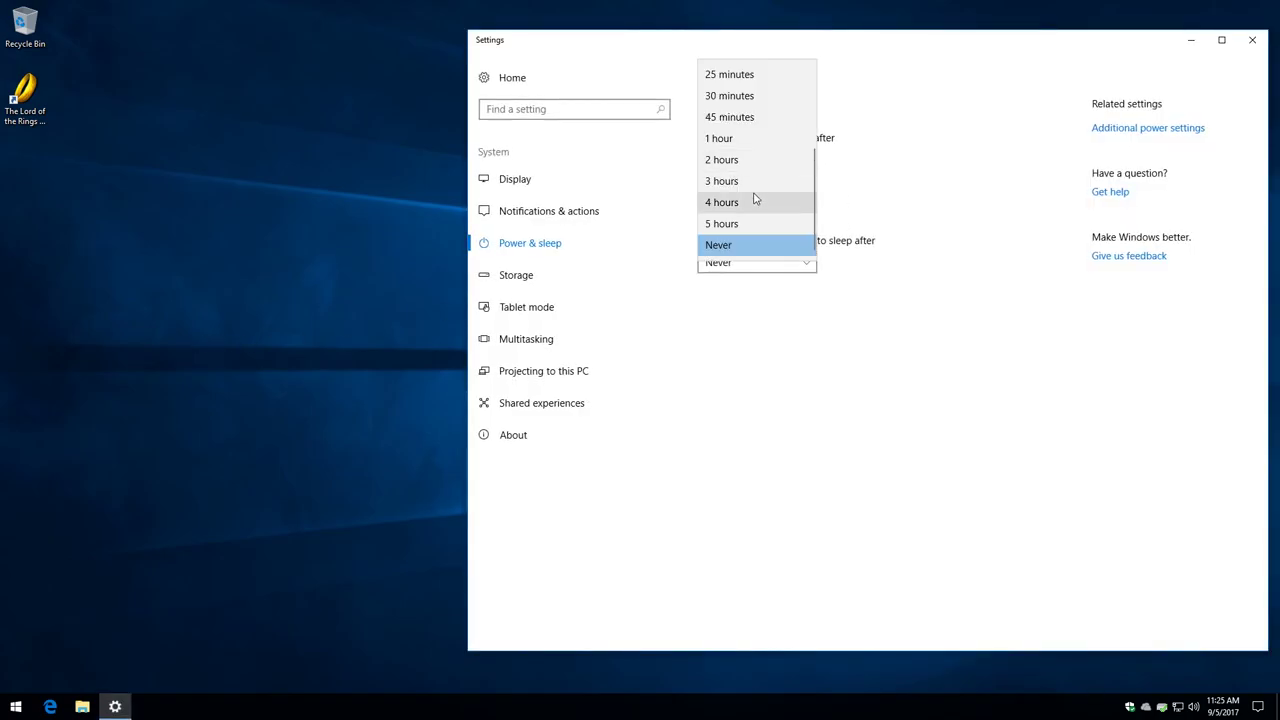
scroll(757, 195, "up", 3)
left_click(754, 130)
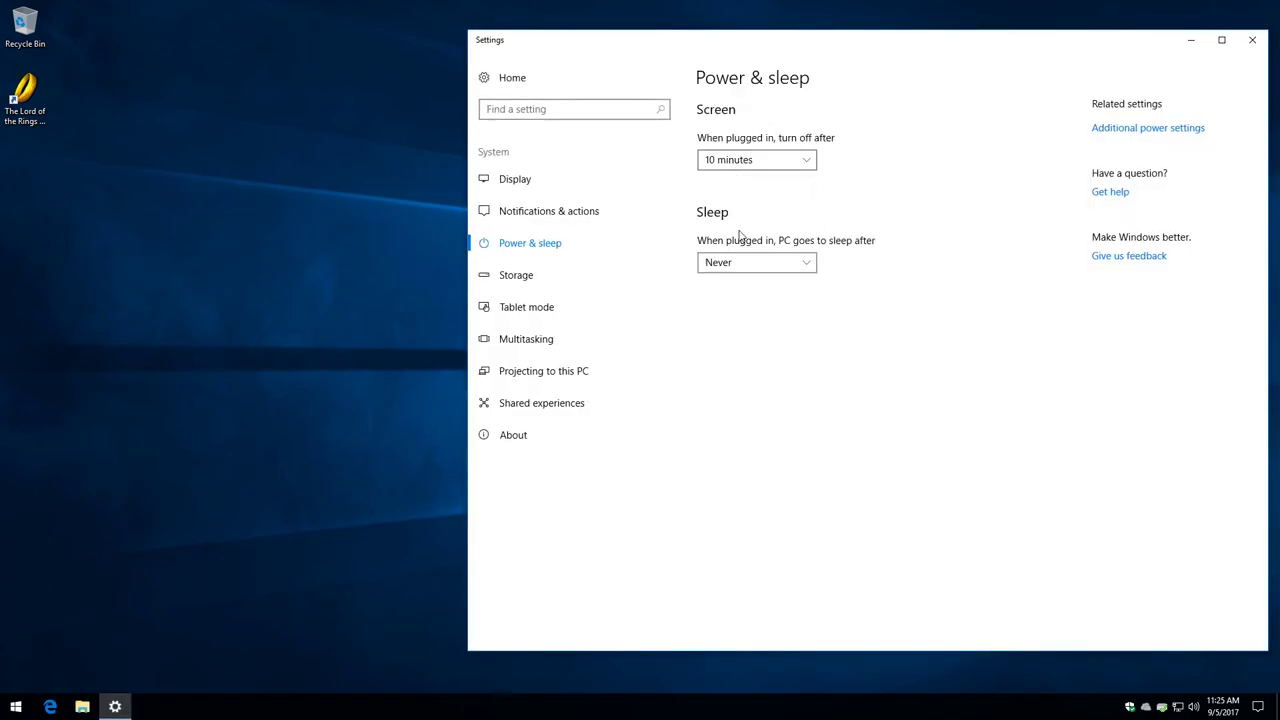
left_click(743, 262)
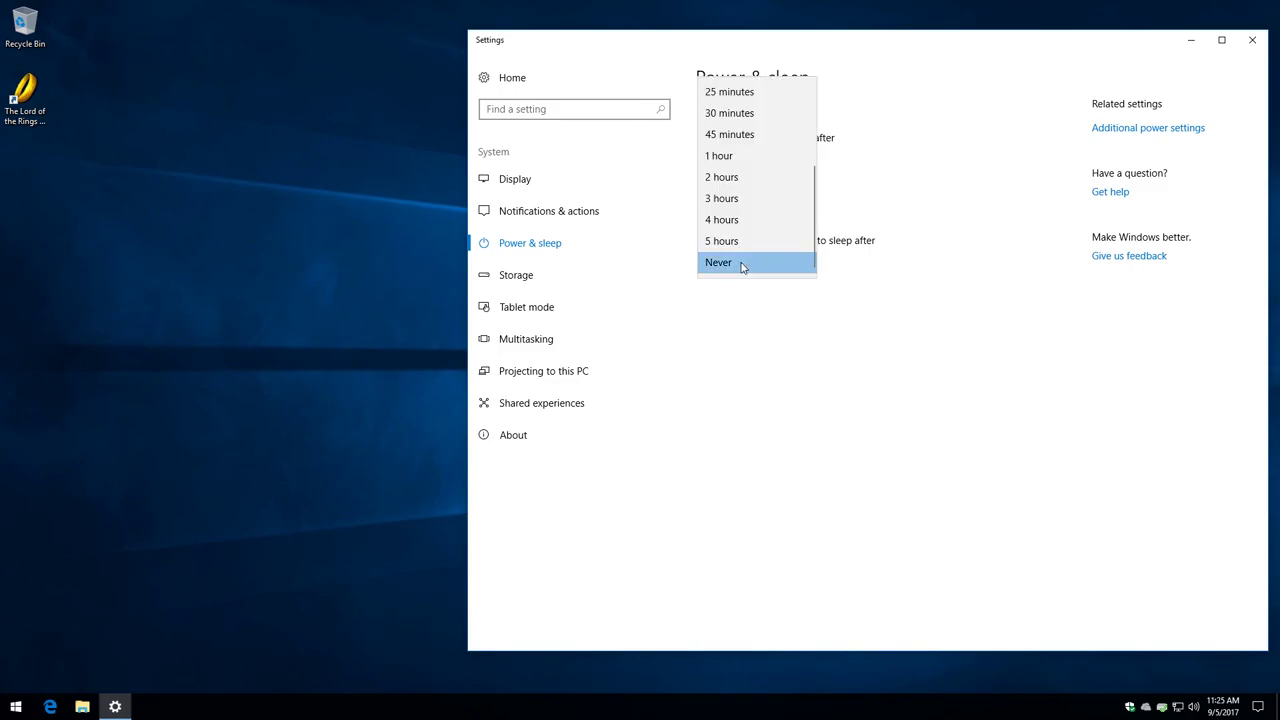
left_click(722, 156)
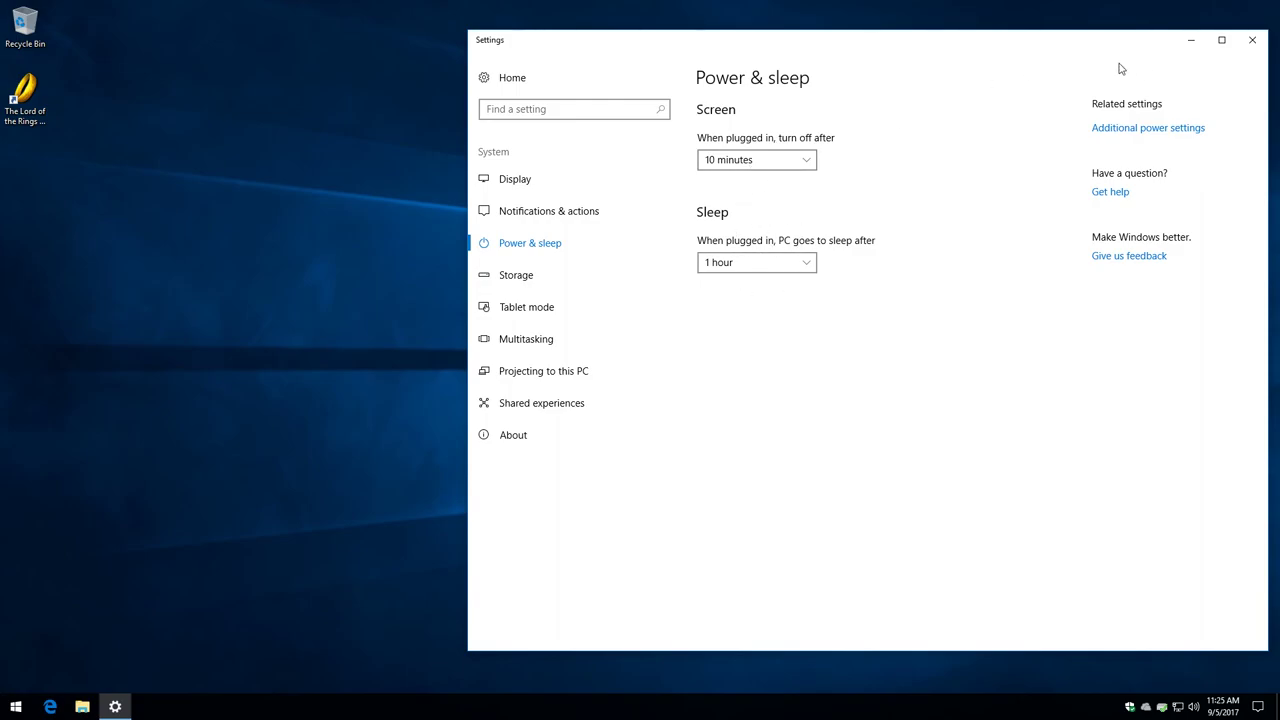
left_click_drag(1095, 45, 998, 48)
left_click(1157, 39)
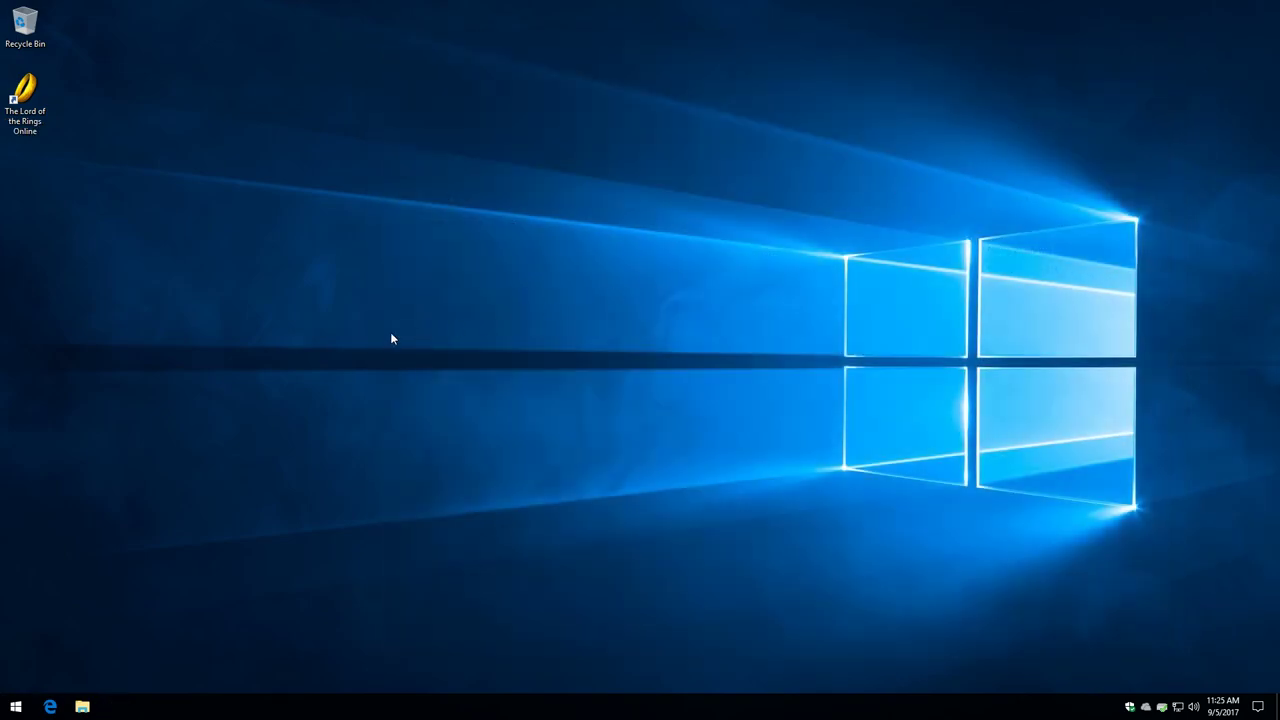
Enable 'Give me updates for other Microsoft products' in Windows Update Advanced options, then check for updates
left_click(15, 707)
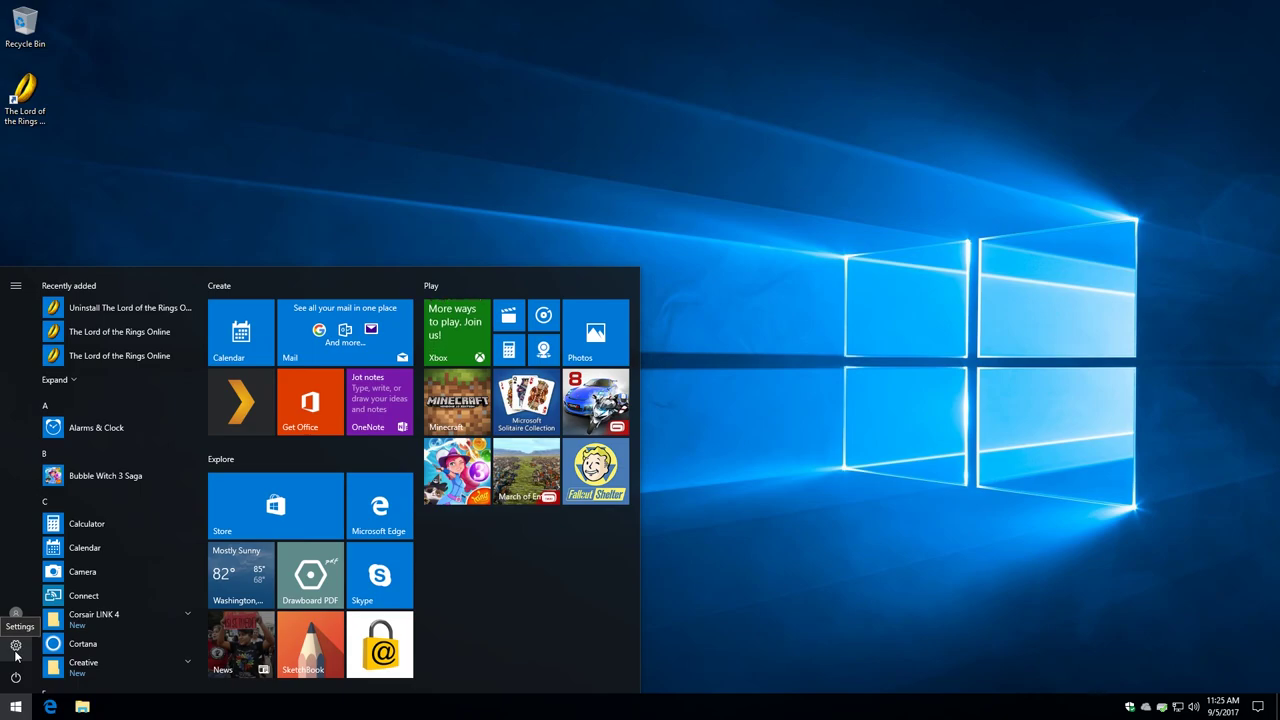
left_click(15, 650)
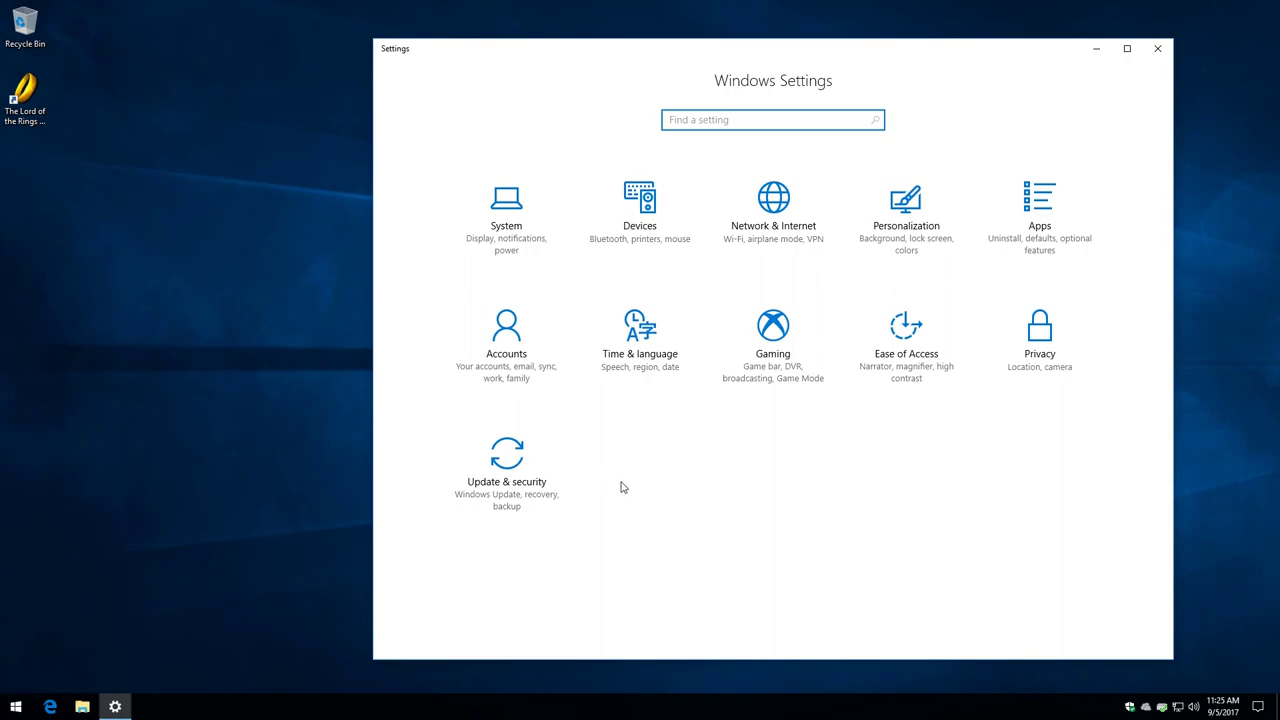
left_click(510, 470)
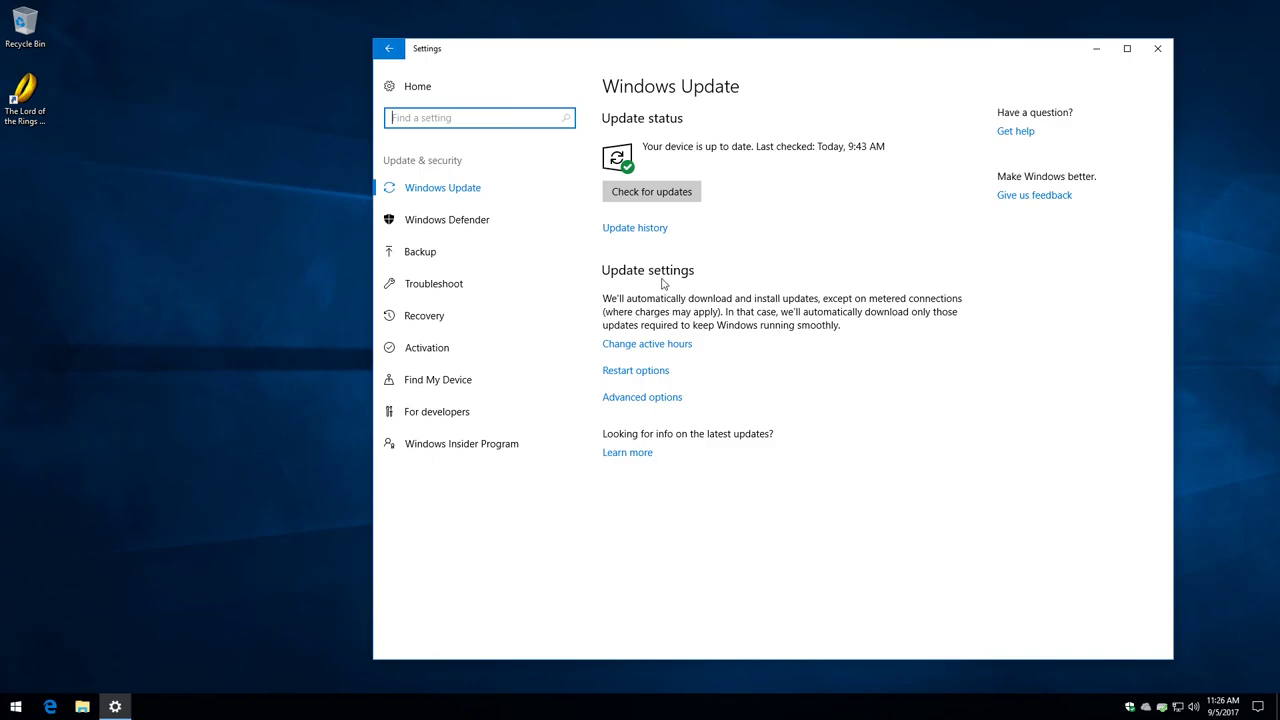
left_click(657, 397)
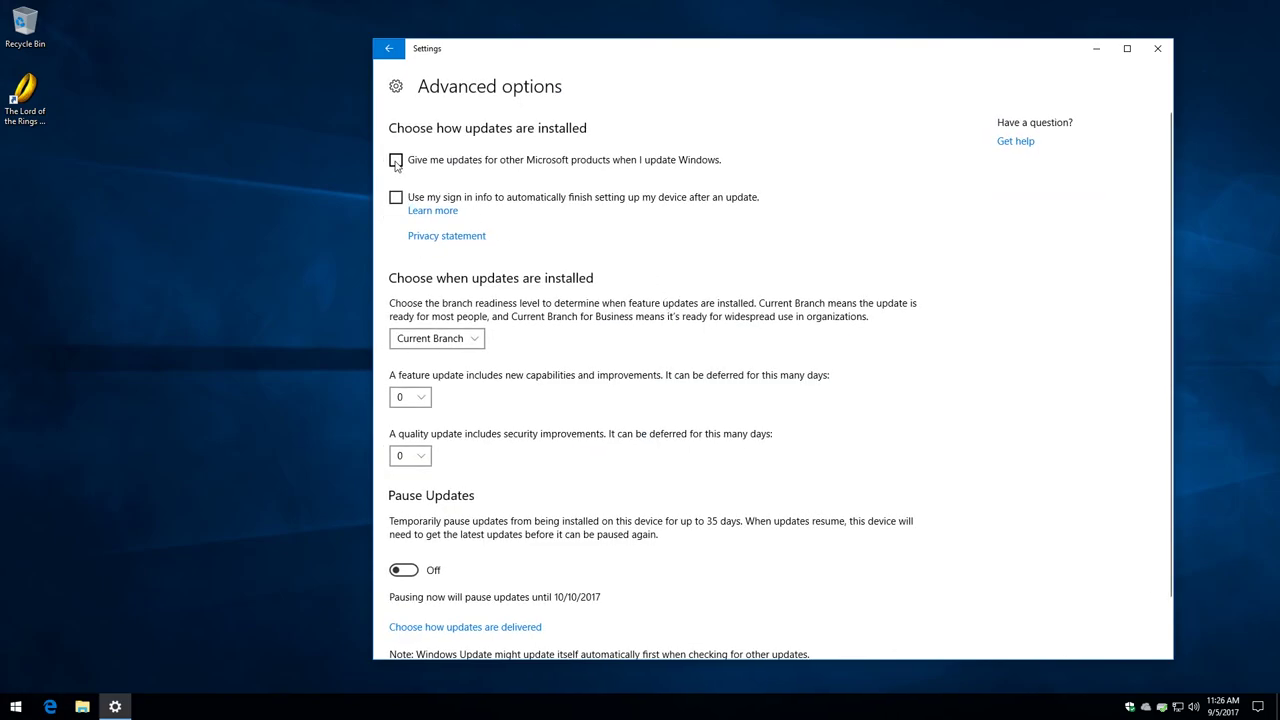
left_click(396, 162)
left_click(388, 50)
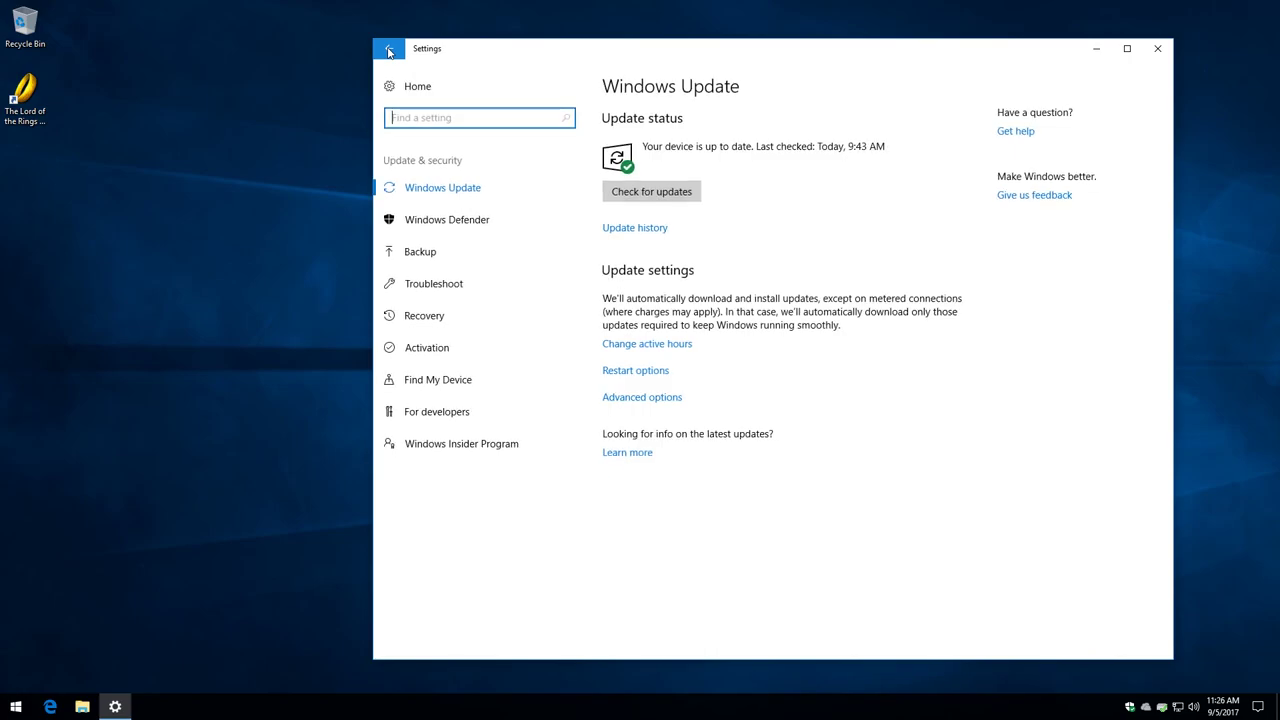
left_click(647, 196)
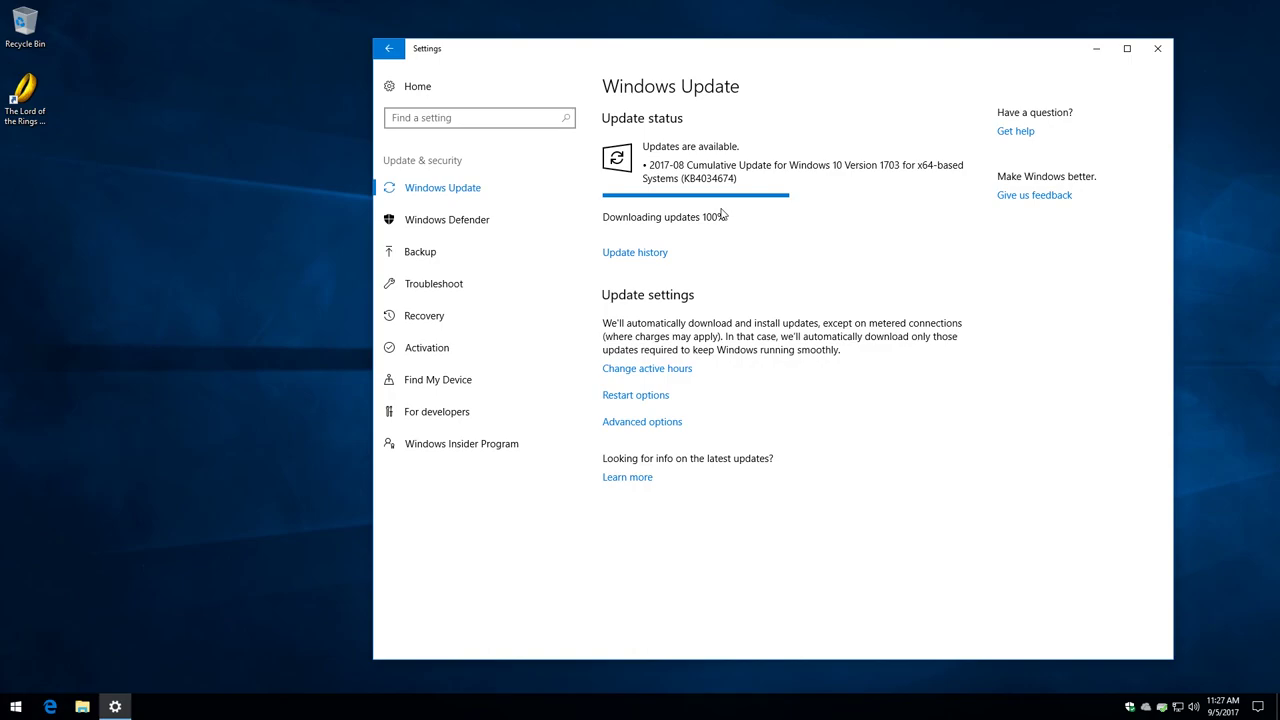
Open Update history and expand the Other Updates group
left_click(634, 252)
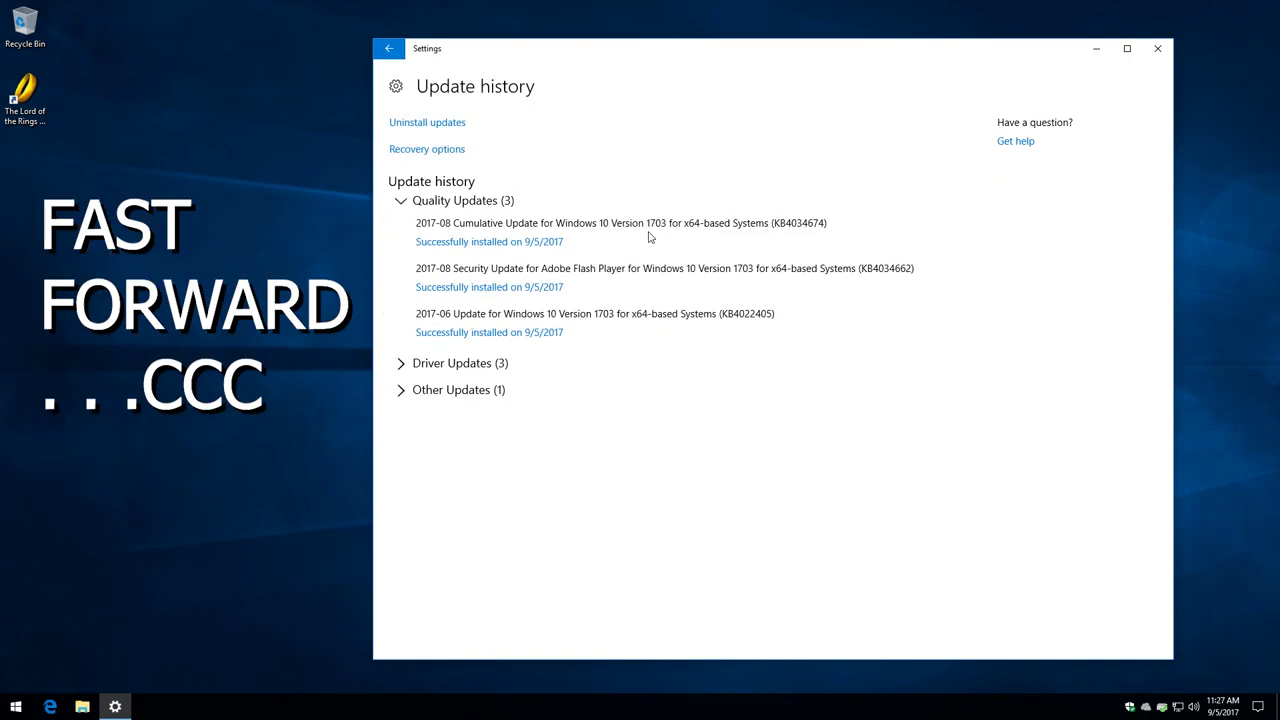
left_click(403, 389)
Return to Windows Update until it reports up to date, then reopen Update history
left_click(389, 48)
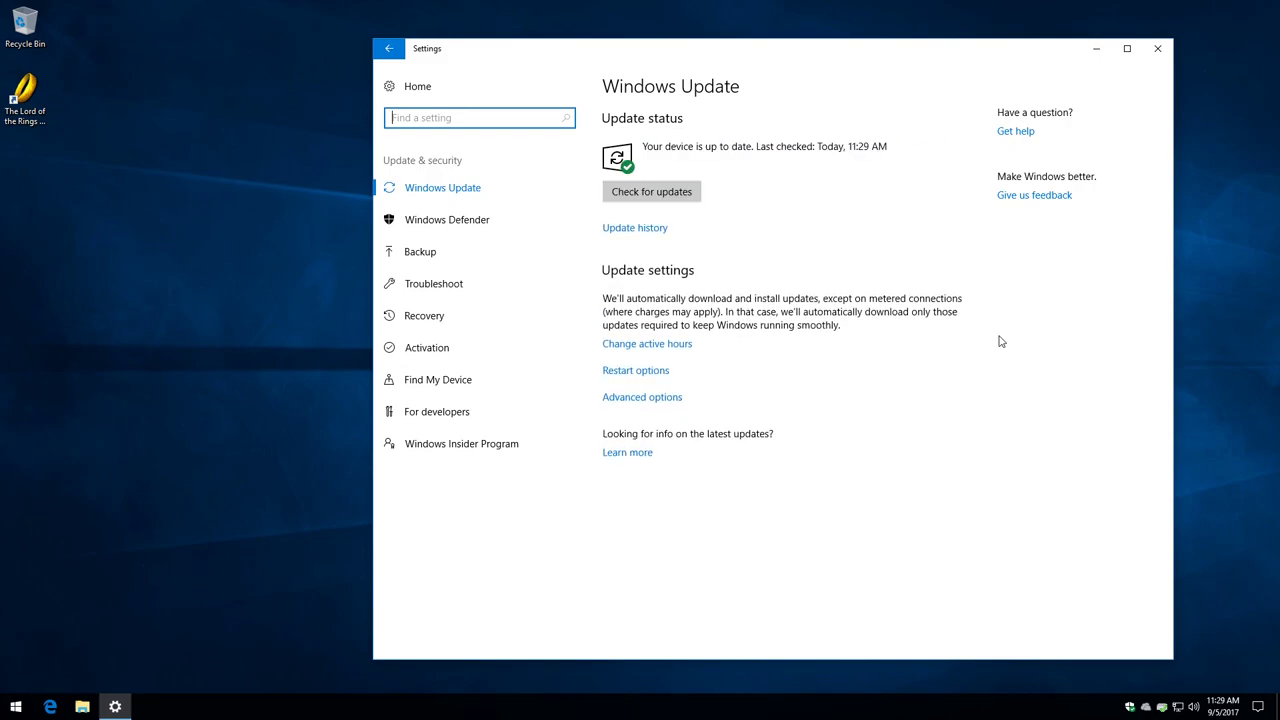
left_click(622, 231)
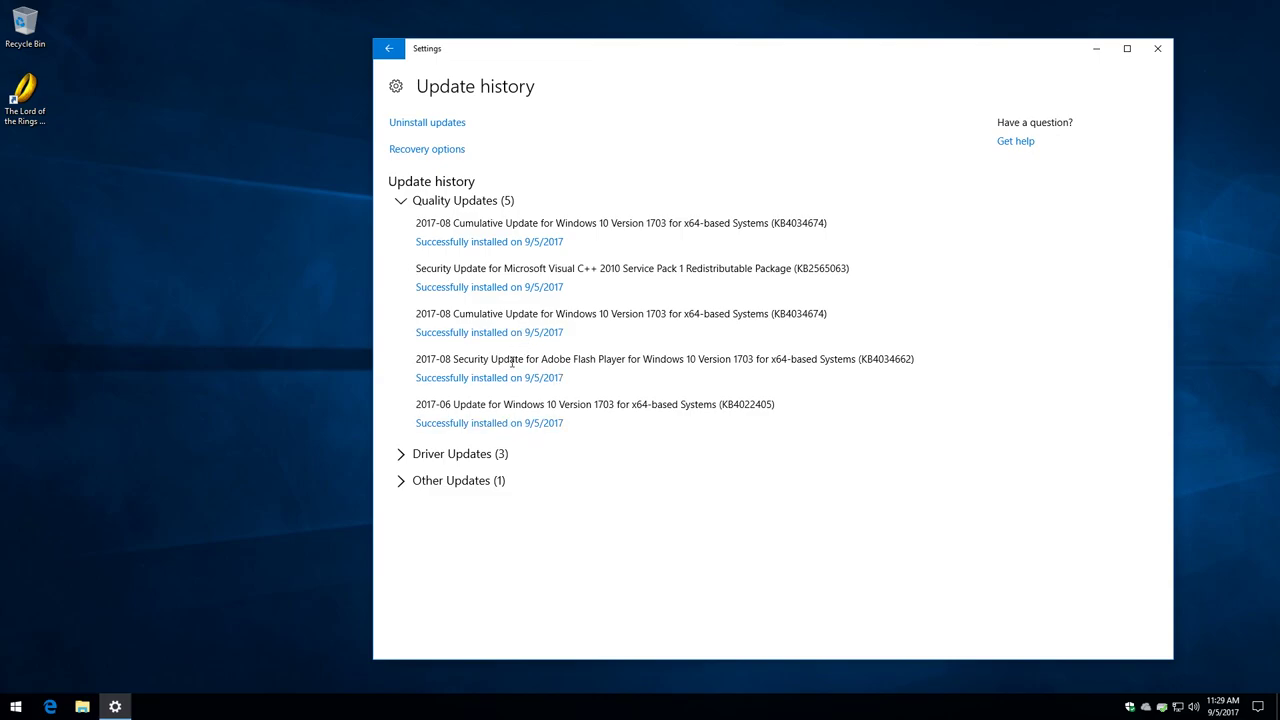
Close the Settings window, leaving only Recycle Bin and the LOTRO shortcut on the desktop
left_click(1155, 50)
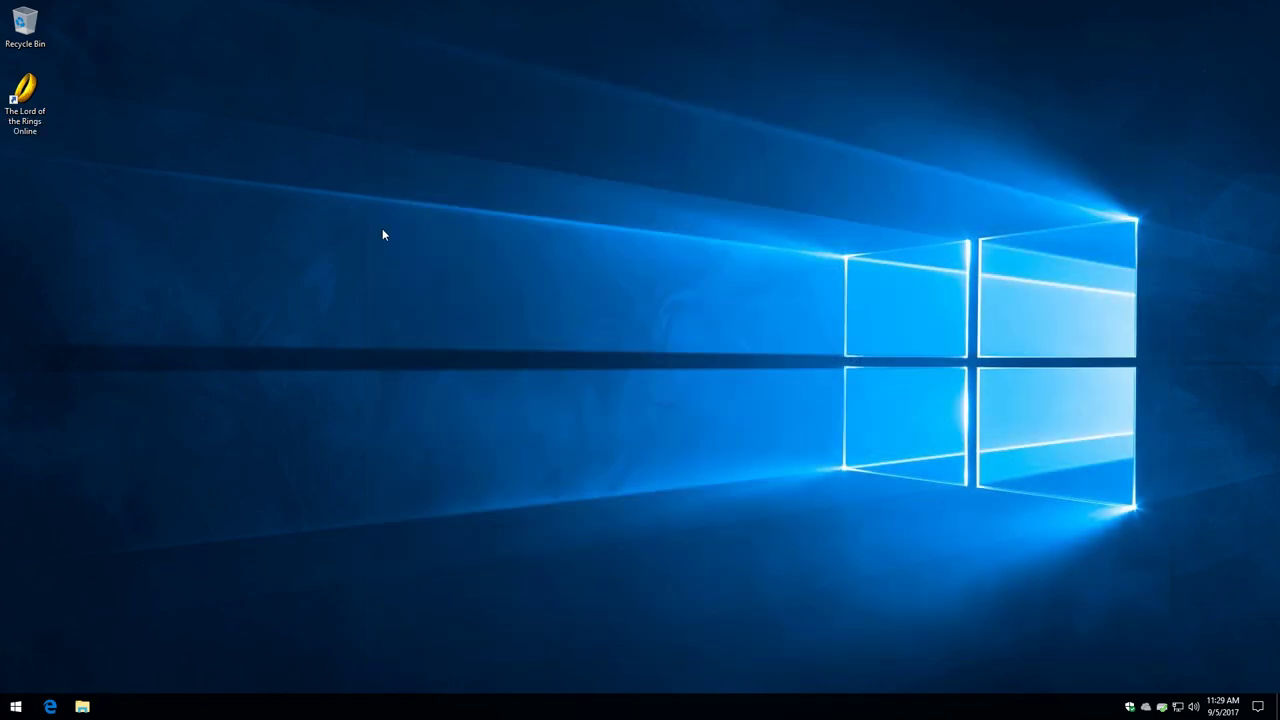